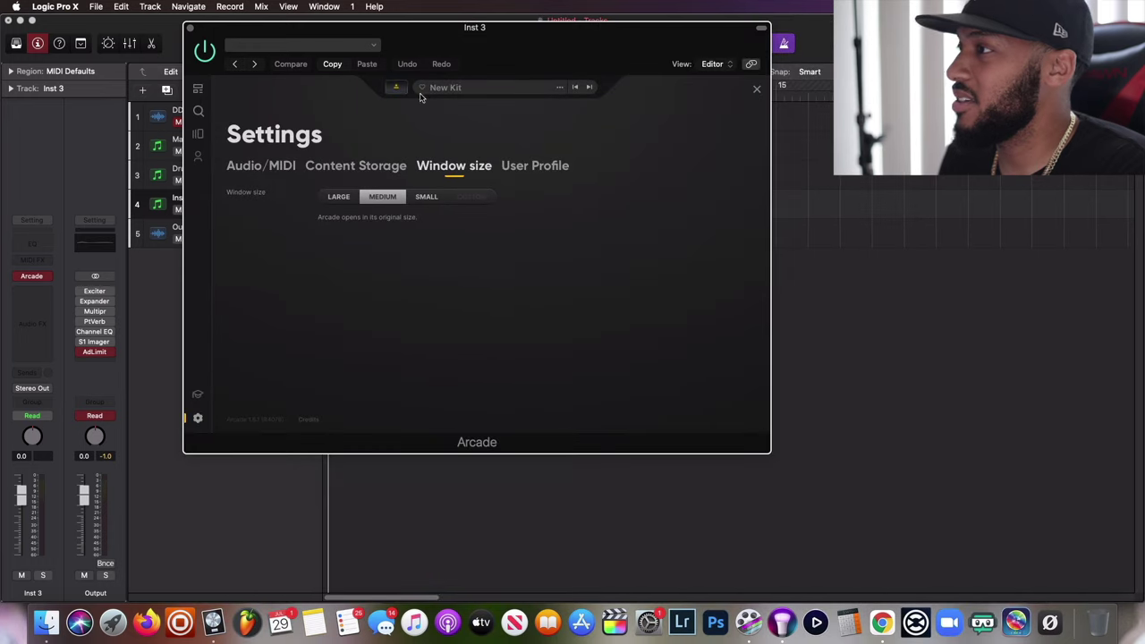
# Step: Browse the Arcade kit feed and load the Top Shotta kit from the Trap Melody Kits
pyautogui.click(199, 91)
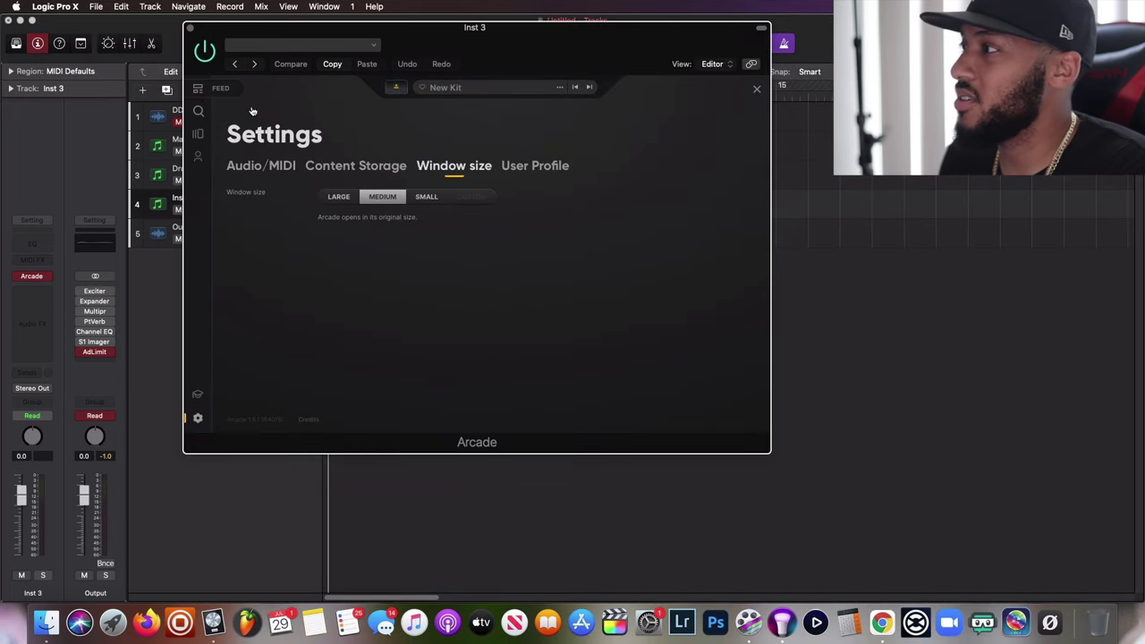
pyautogui.scroll(-10, 375, 303)
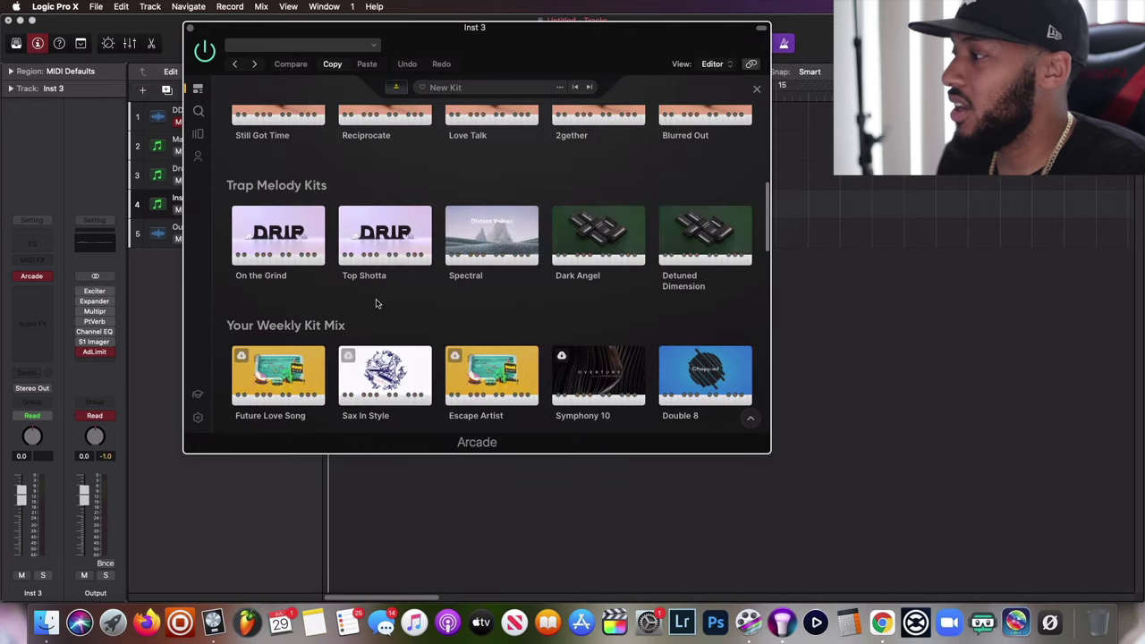
pyautogui.scroll(5, 375, 303)
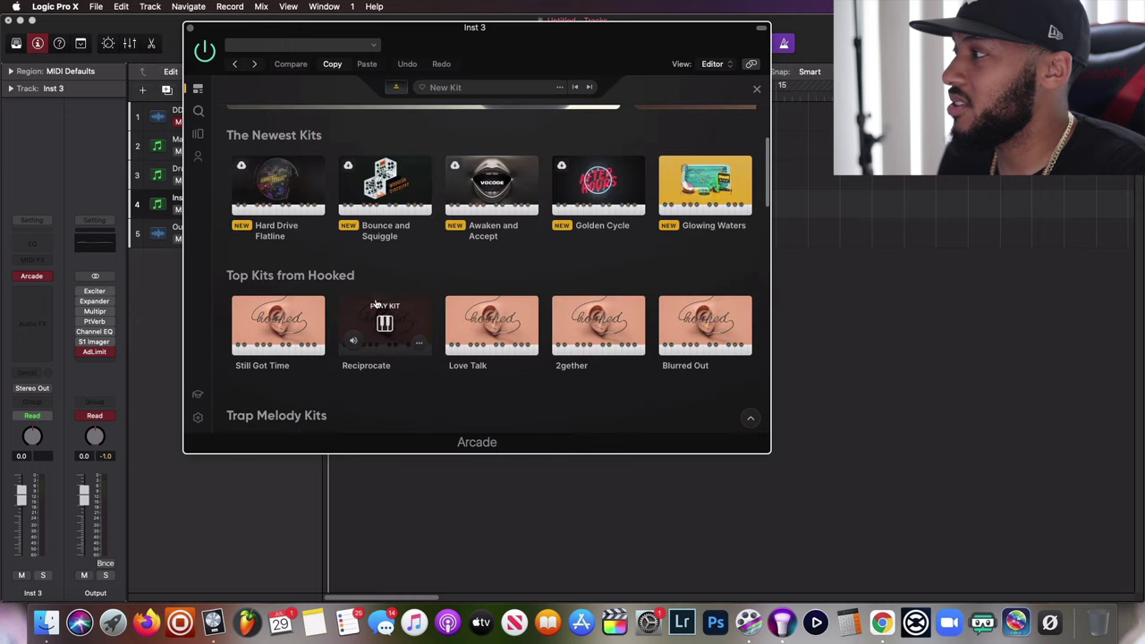
pyautogui.scroll(-3, 374, 304)
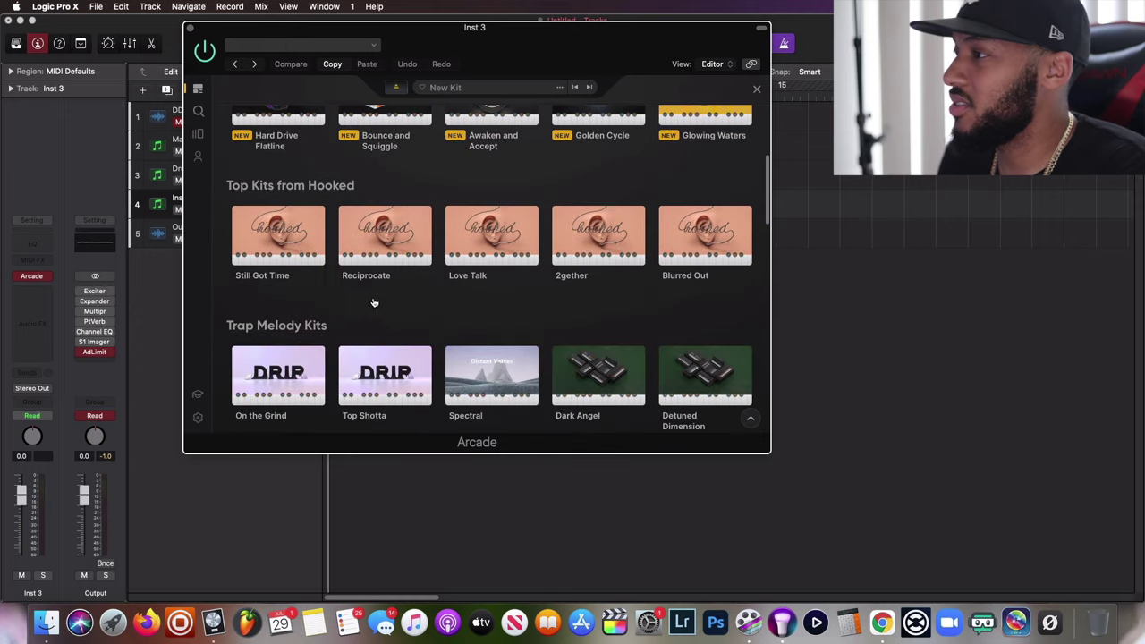
pyautogui.click(383, 374)
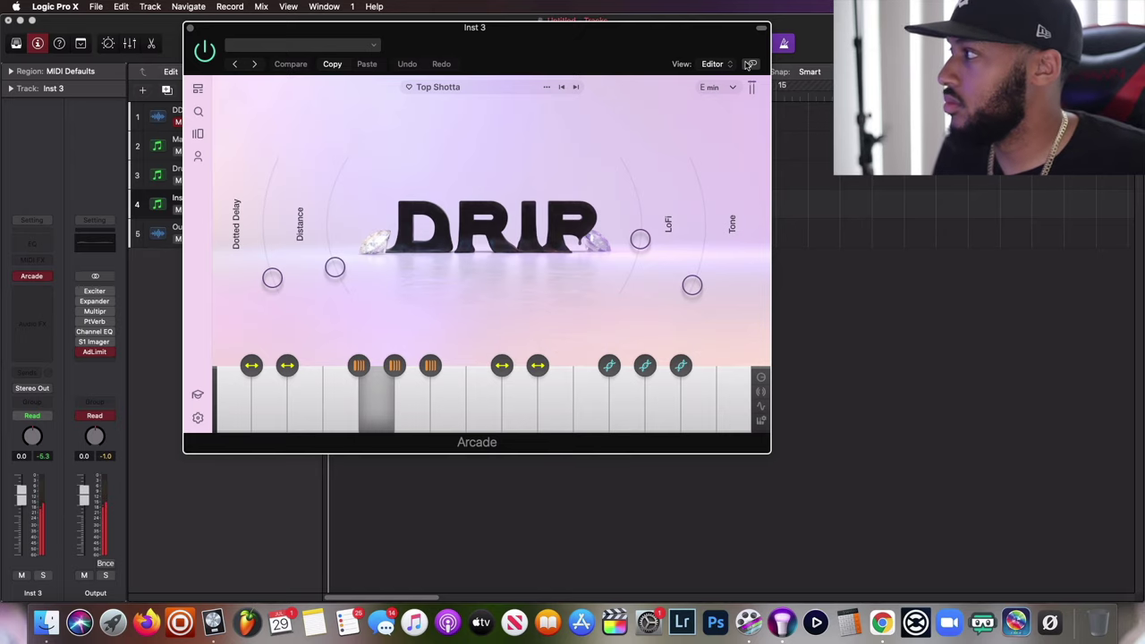
# Step: Transpose the Top Shotta kit to F# minor after trying G# minor, and lower its Distance control
pyautogui.moveTo(722, 55); pyautogui.dragTo(734, 82)
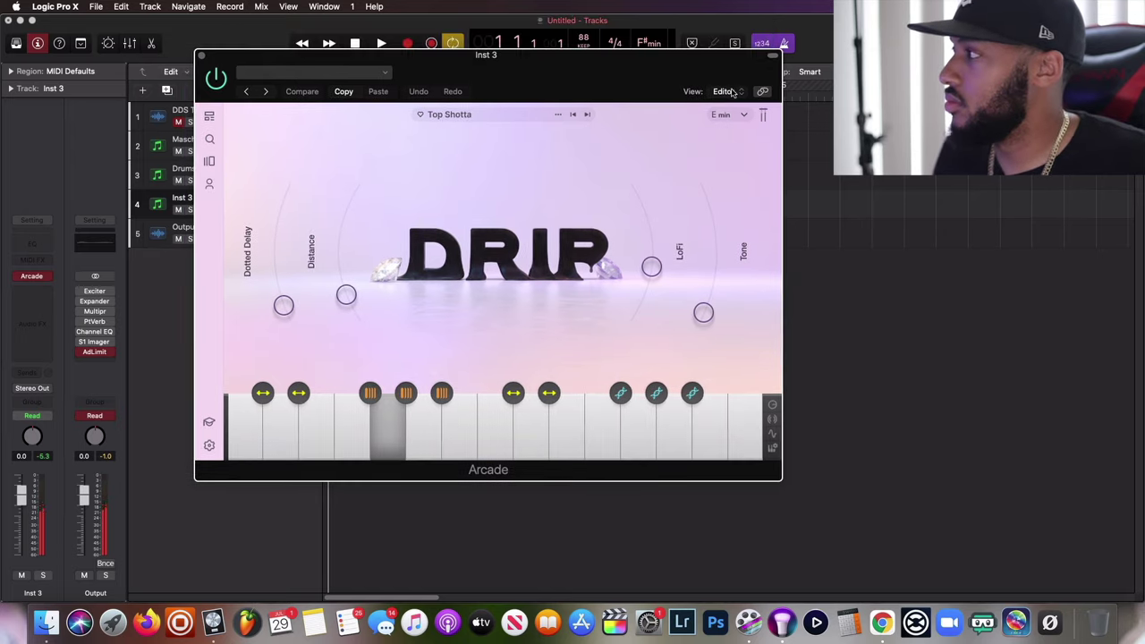
pyautogui.click(735, 115)
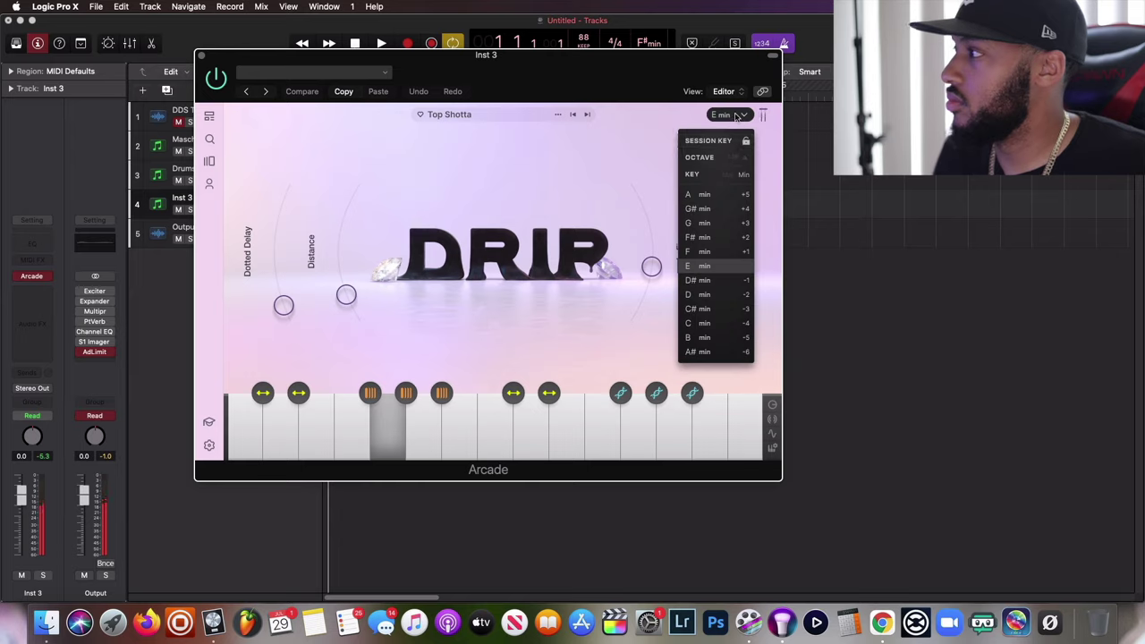
pyautogui.click(723, 211)
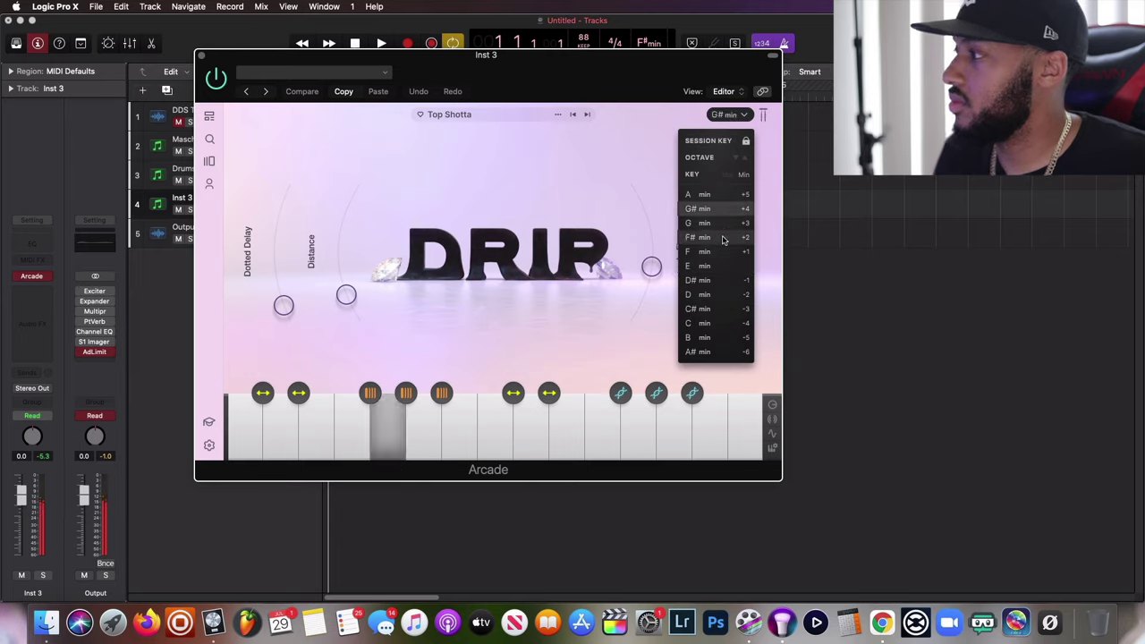
pyautogui.click(722, 237)
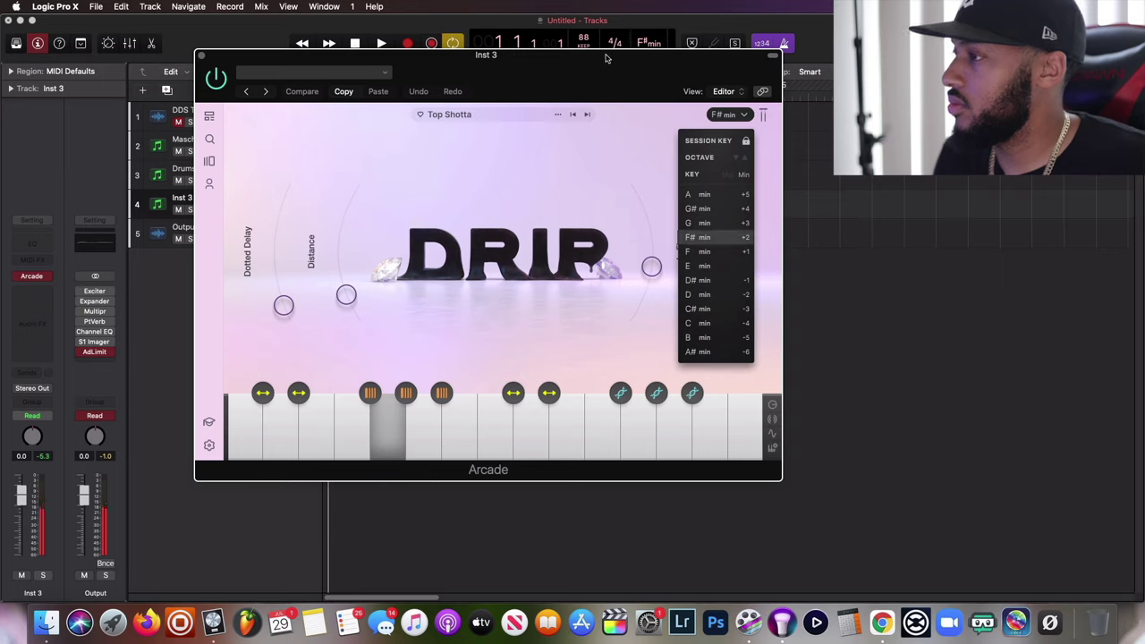
pyautogui.moveTo(354, 284); pyautogui.dragTo(364, 363)
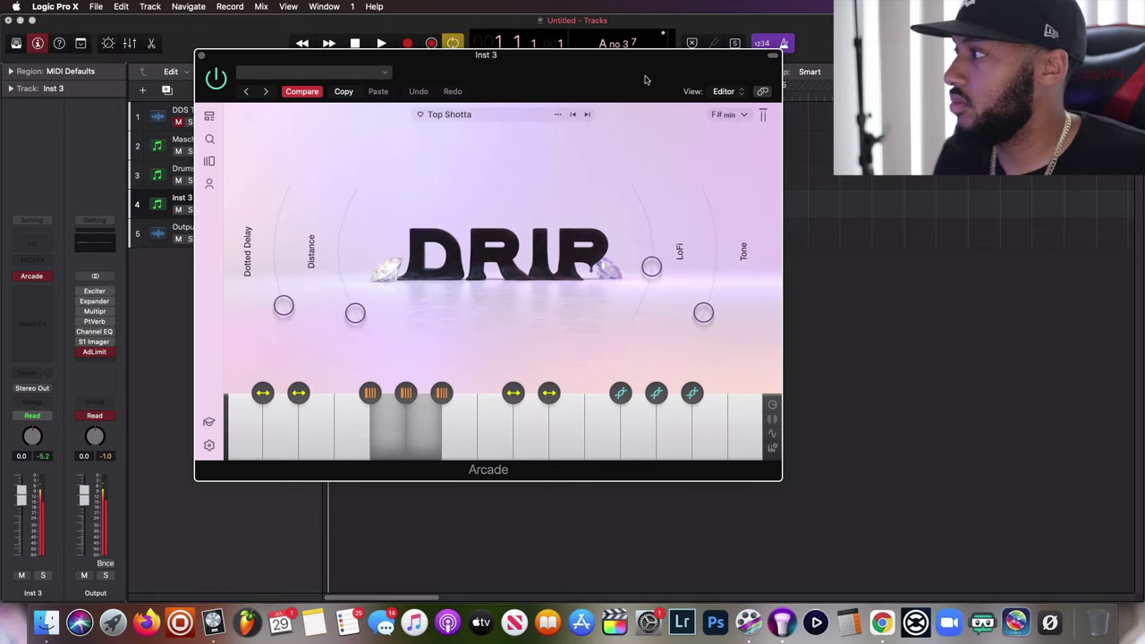
# Step: Transpose the kit to C# minor and raise the project tempo to 95 BPM
pyautogui.click(742, 116)
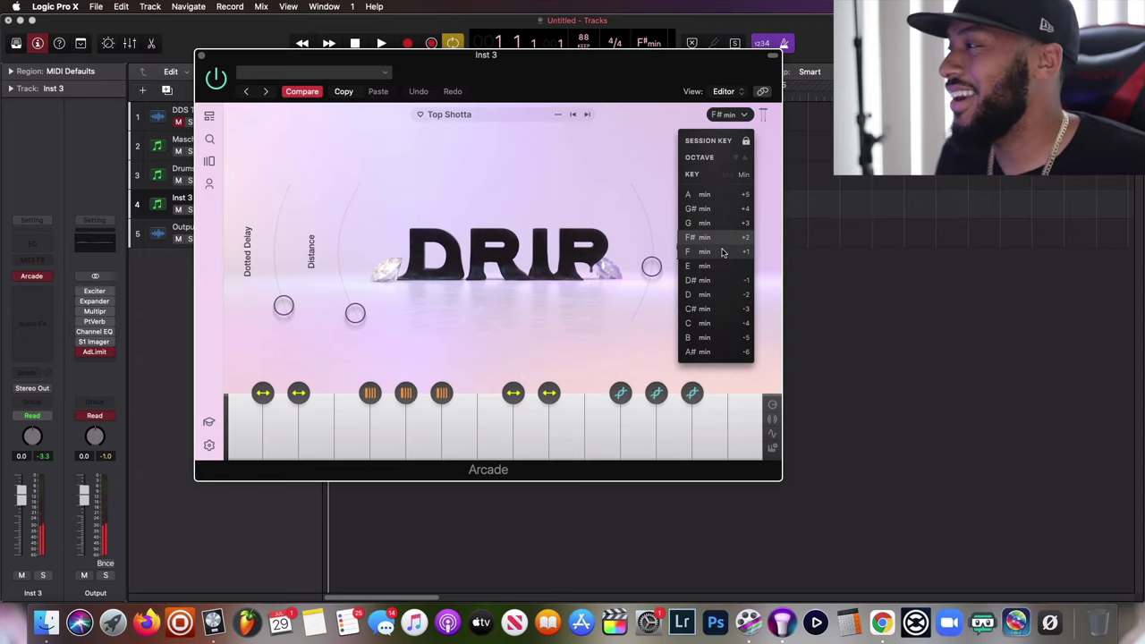
pyautogui.click(733, 309)
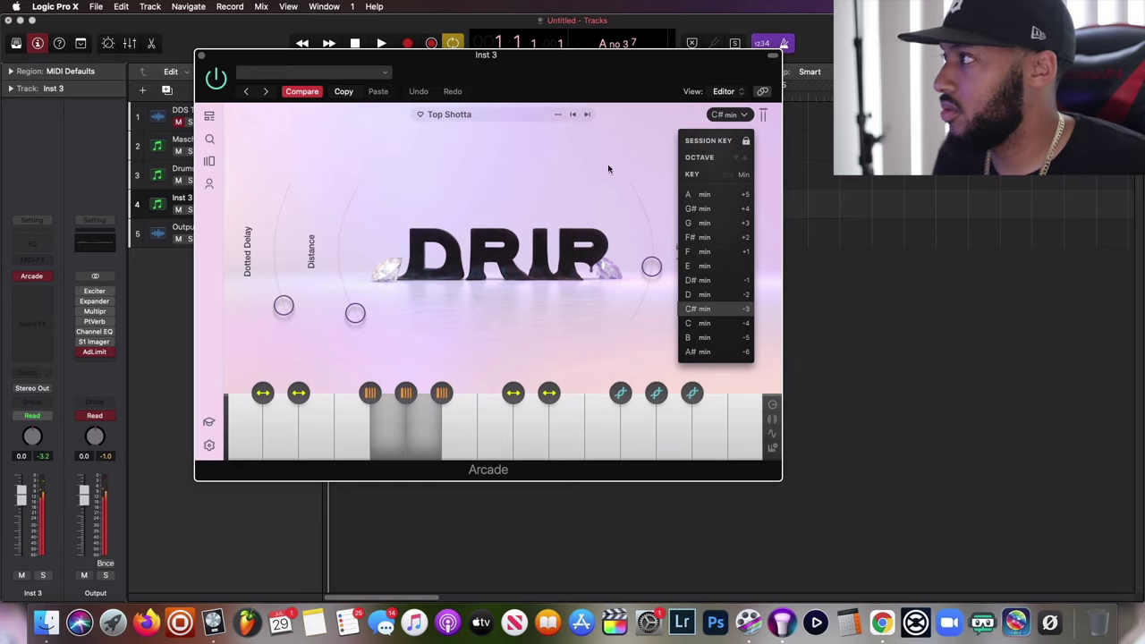
pyautogui.moveTo(563, 66); pyautogui.dragTo(572, 108)
pyautogui.moveTo(583, 43); pyautogui.dragTo(582, 22)
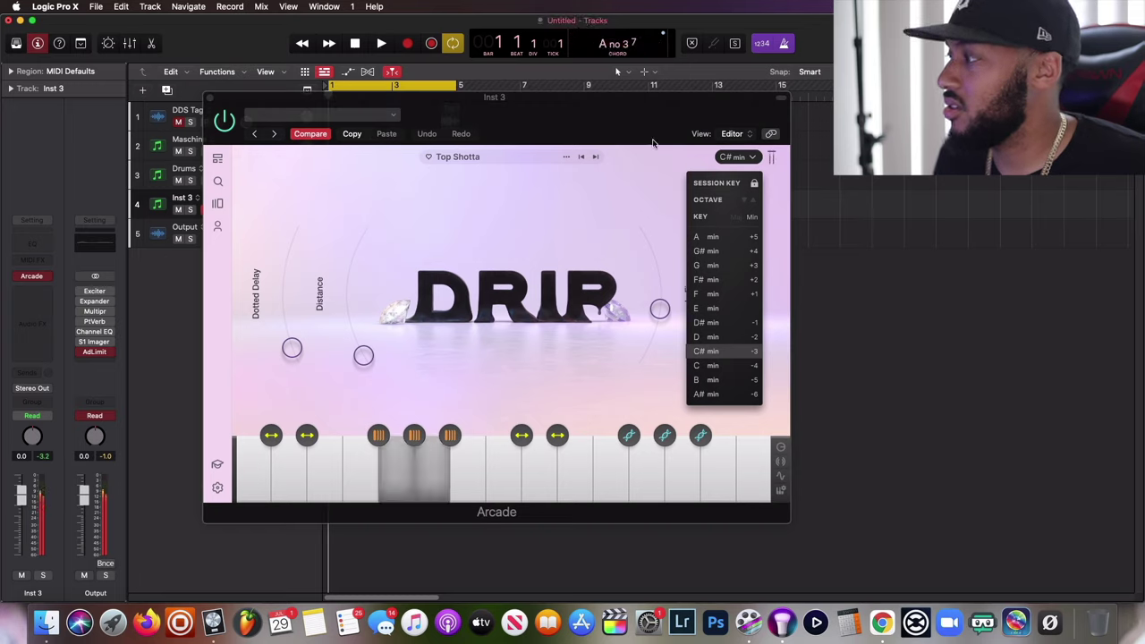
# Step: Set the kit's key to D# minor after auditioning other minor keys, and match the project key signature to D# minor
pyautogui.click(718, 337)
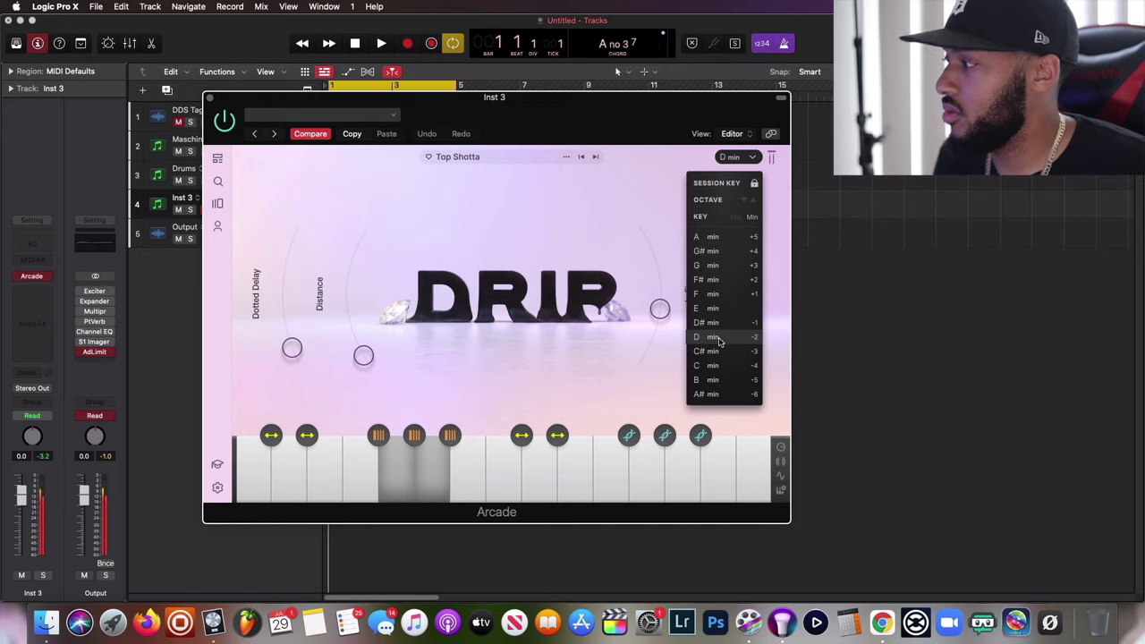
pyautogui.click(718, 324)
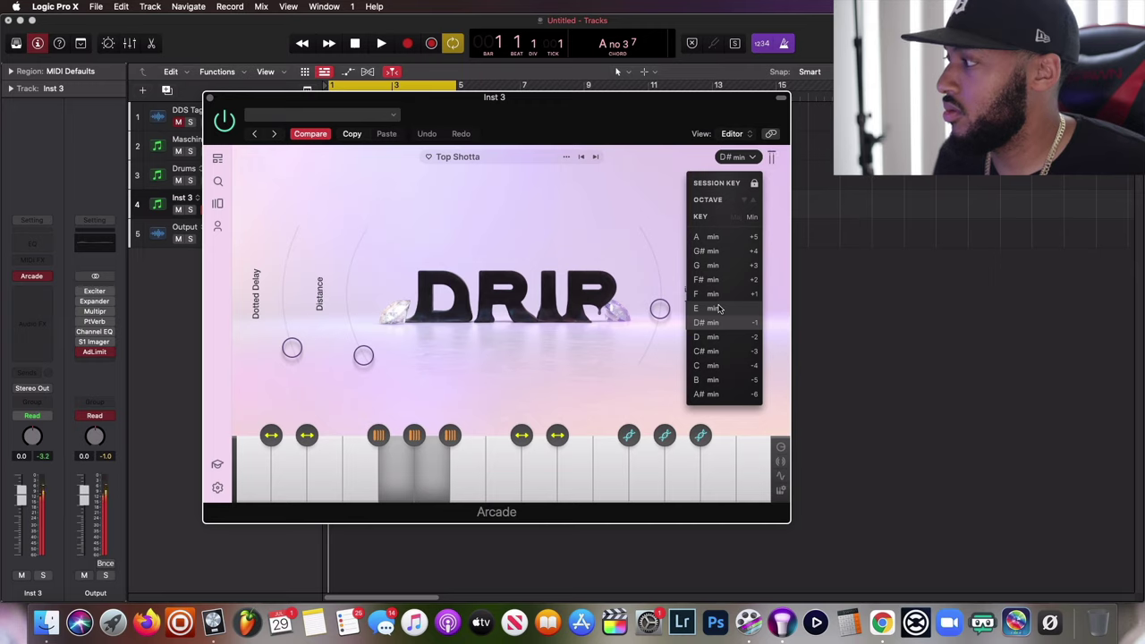
pyautogui.click(713, 293)
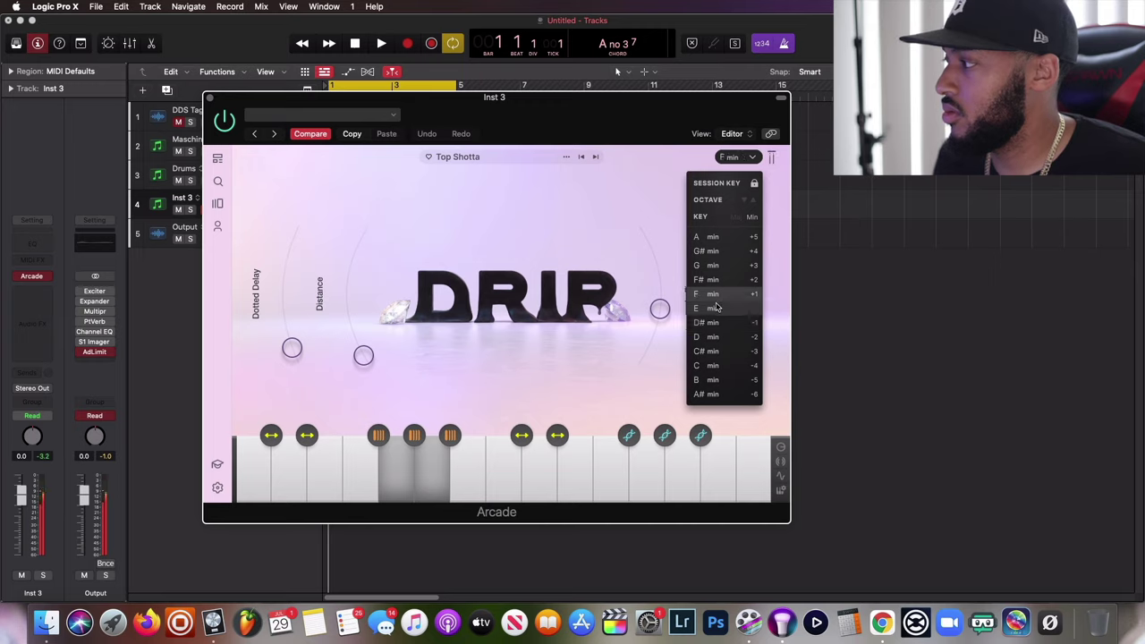
pyautogui.click(716, 307)
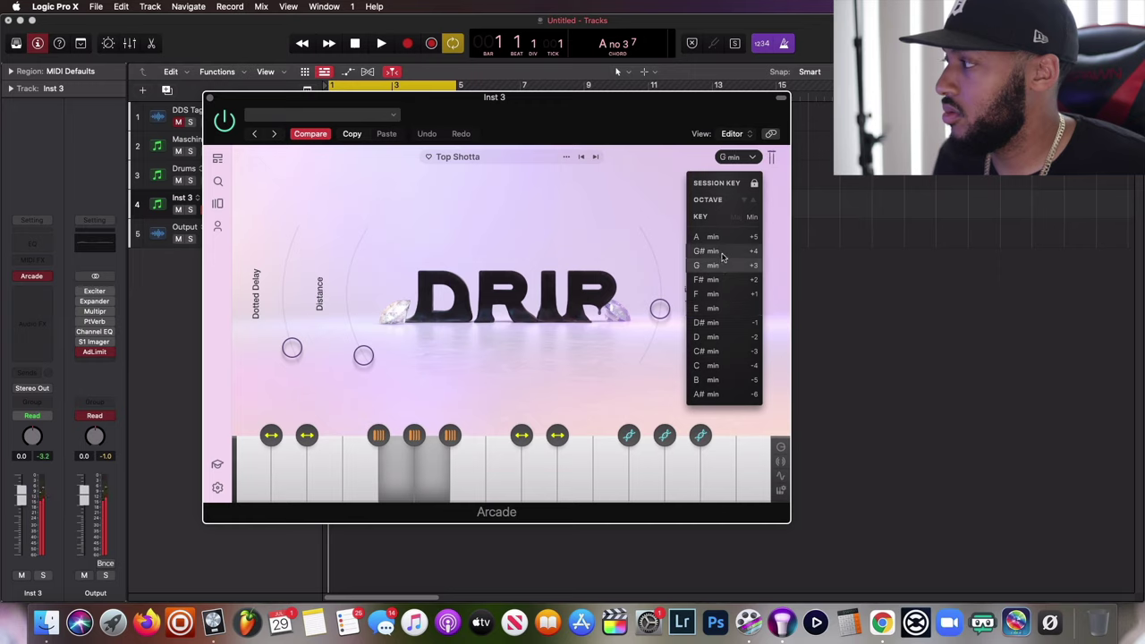
pyautogui.click(720, 239)
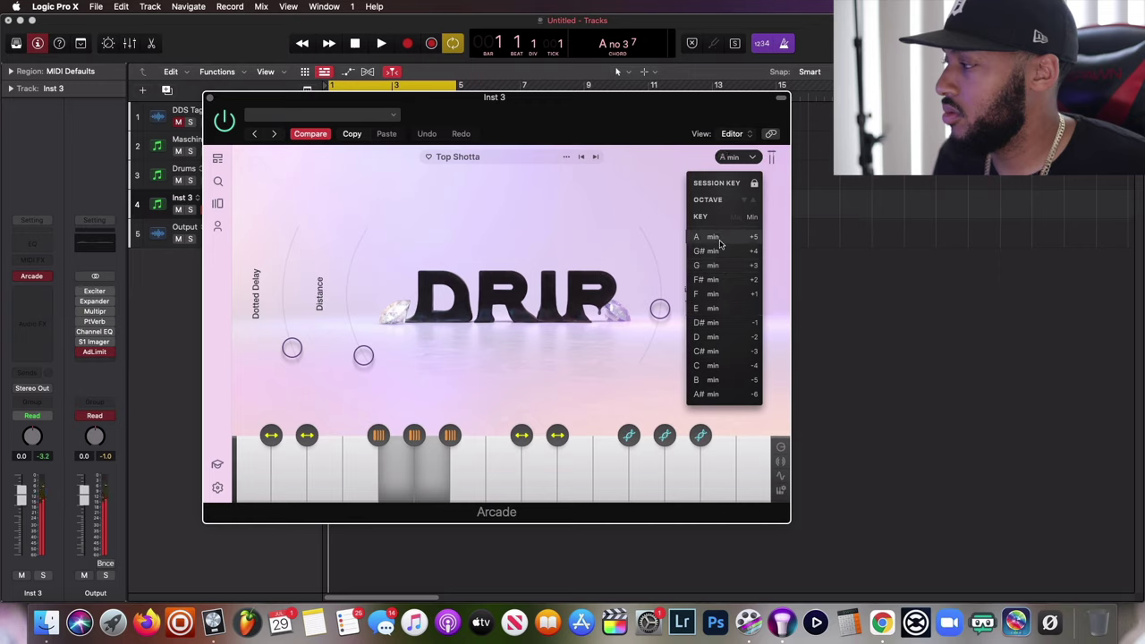
pyautogui.click(733, 325)
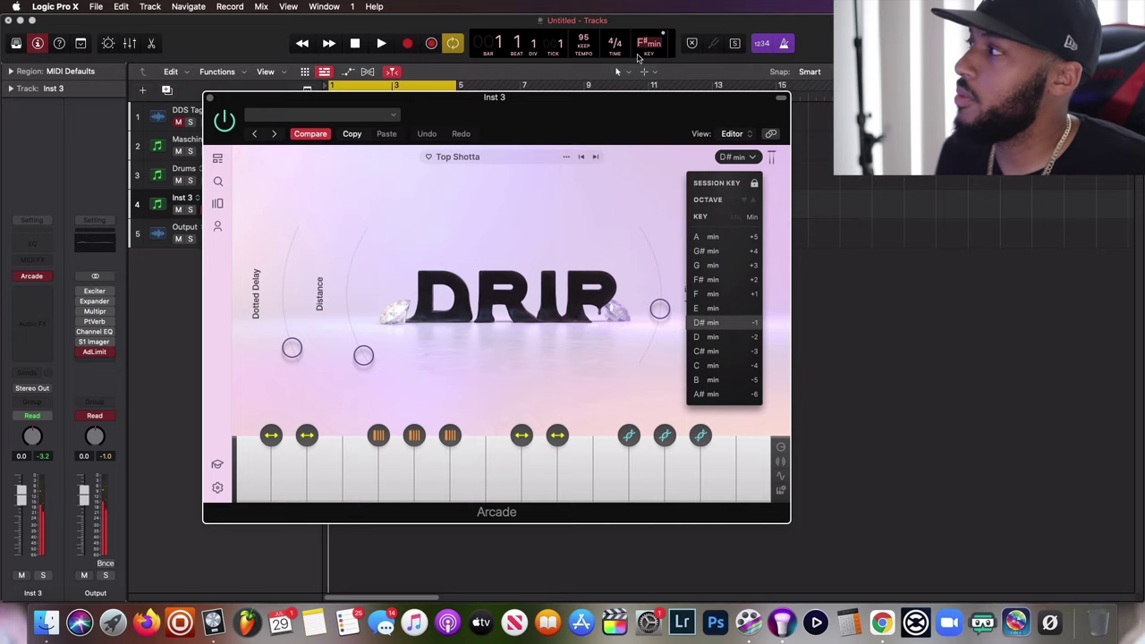
pyautogui.click(651, 45)
pyautogui.click(655, 88)
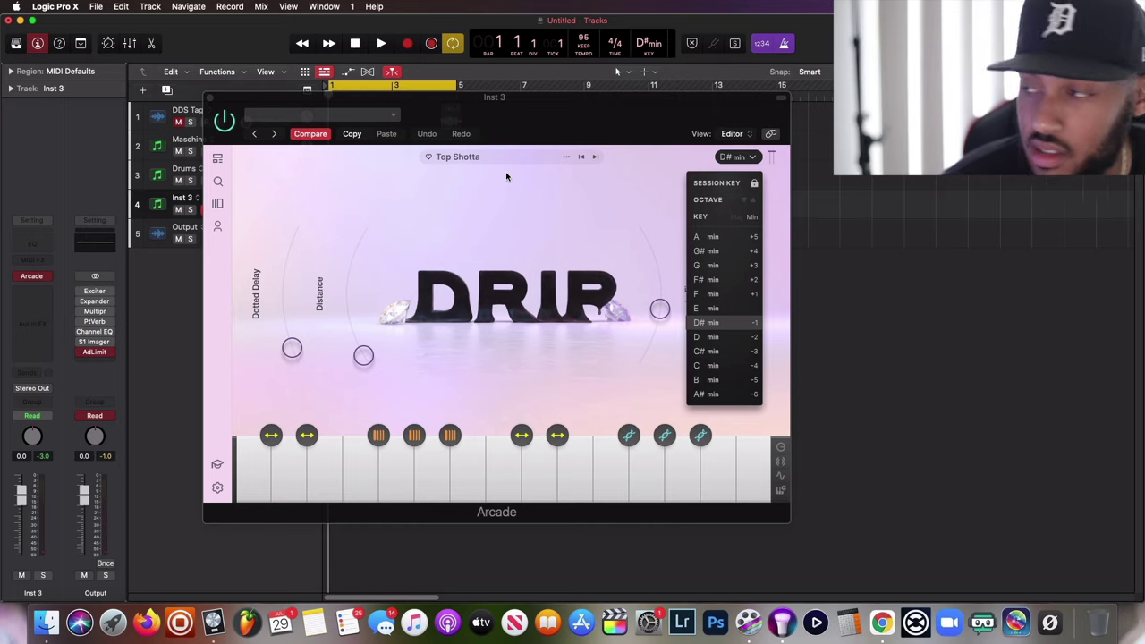
# Step: Record a loop performance on the Inst 3 track, stop the transport, and close the plug-in window
pyautogui.press('r')
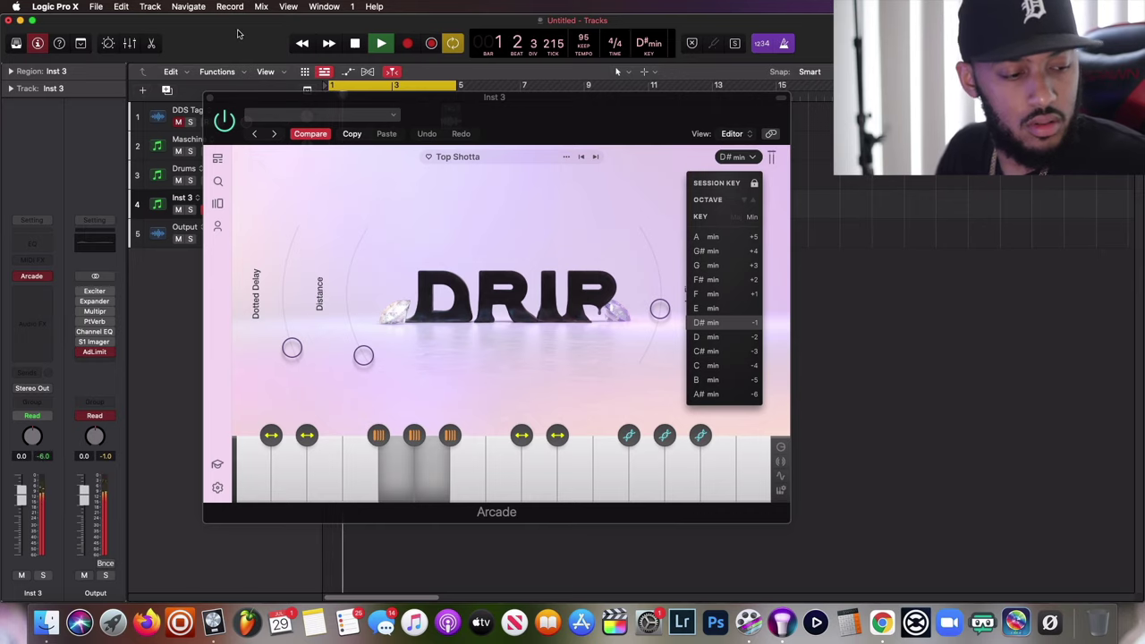
pyautogui.press('space')
pyautogui.click(211, 96)
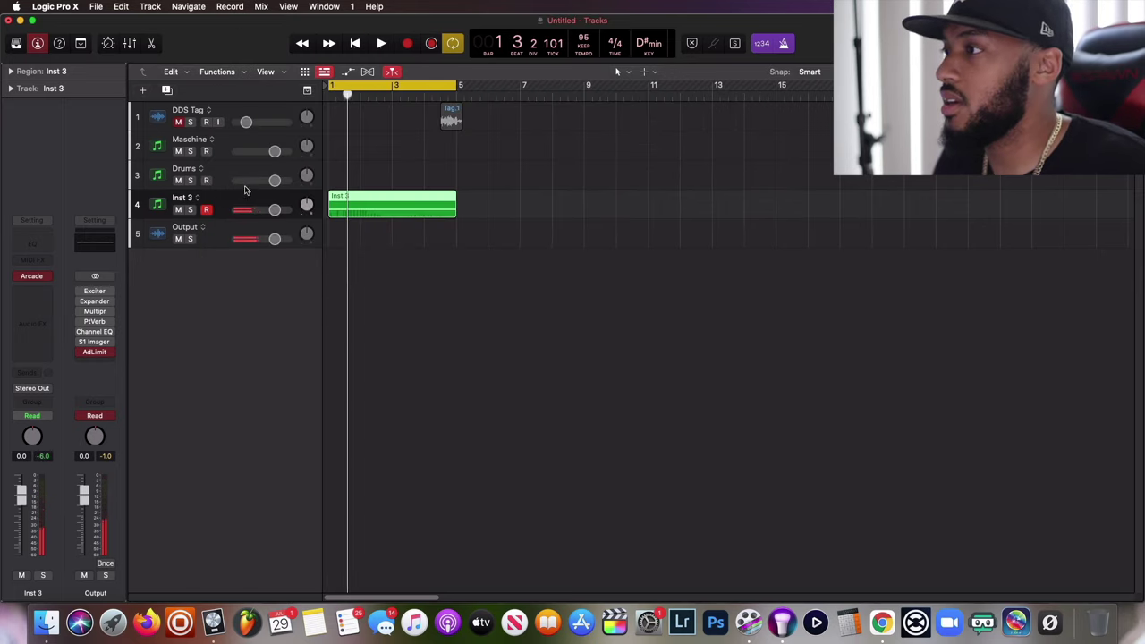
# Step: Rename the Inst 3 track as Loops
pyautogui.doubleClick(183, 196)
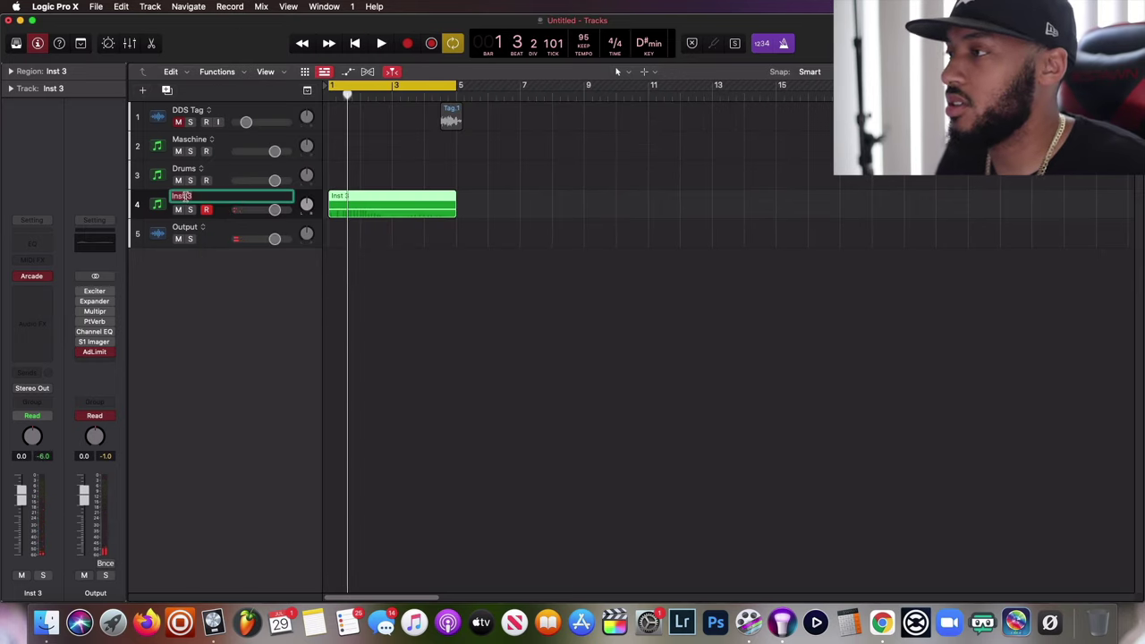
pyautogui.write('Loops')
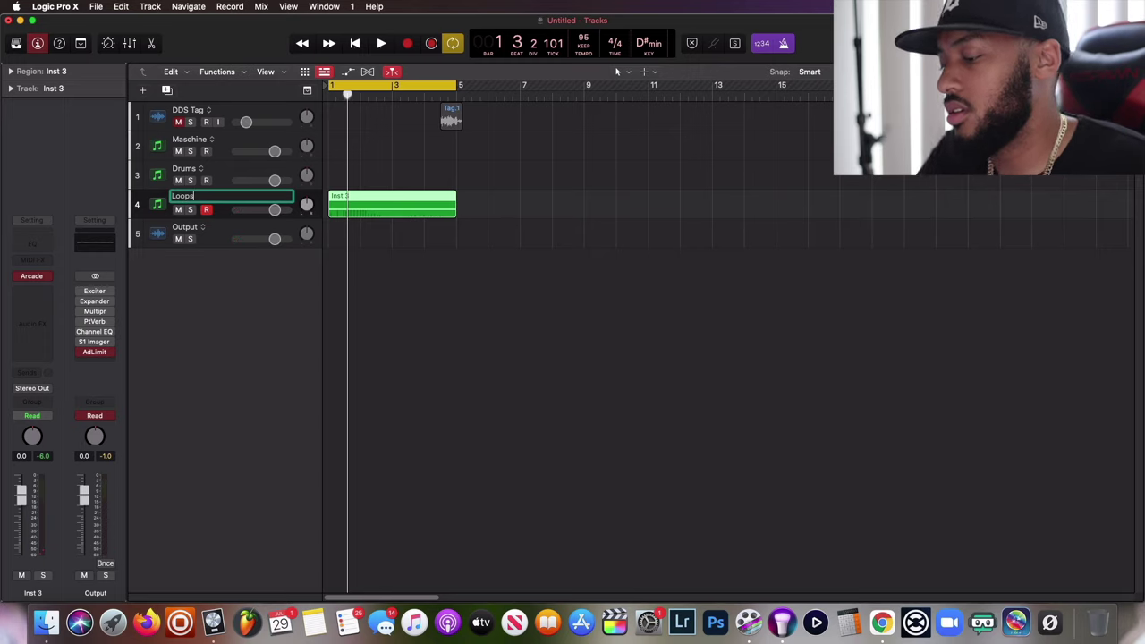
pyautogui.press('Return')
# Step: Duplicate the Loops track alternative as B and record a new loop take in it
pyautogui.rightClick(202, 198)
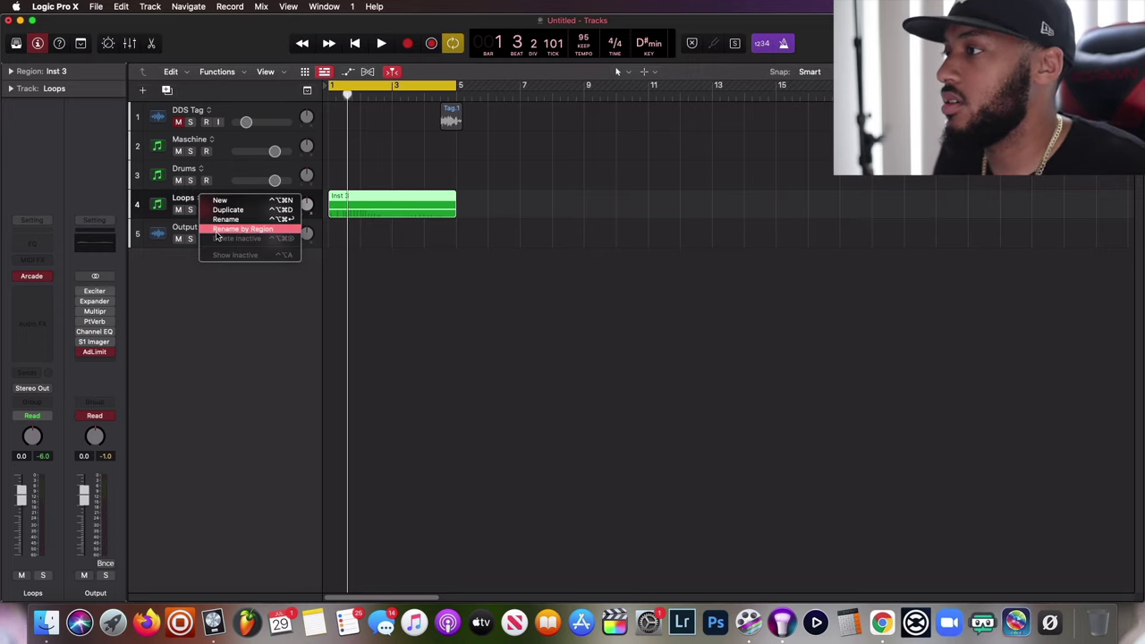
pyautogui.click(226, 211)
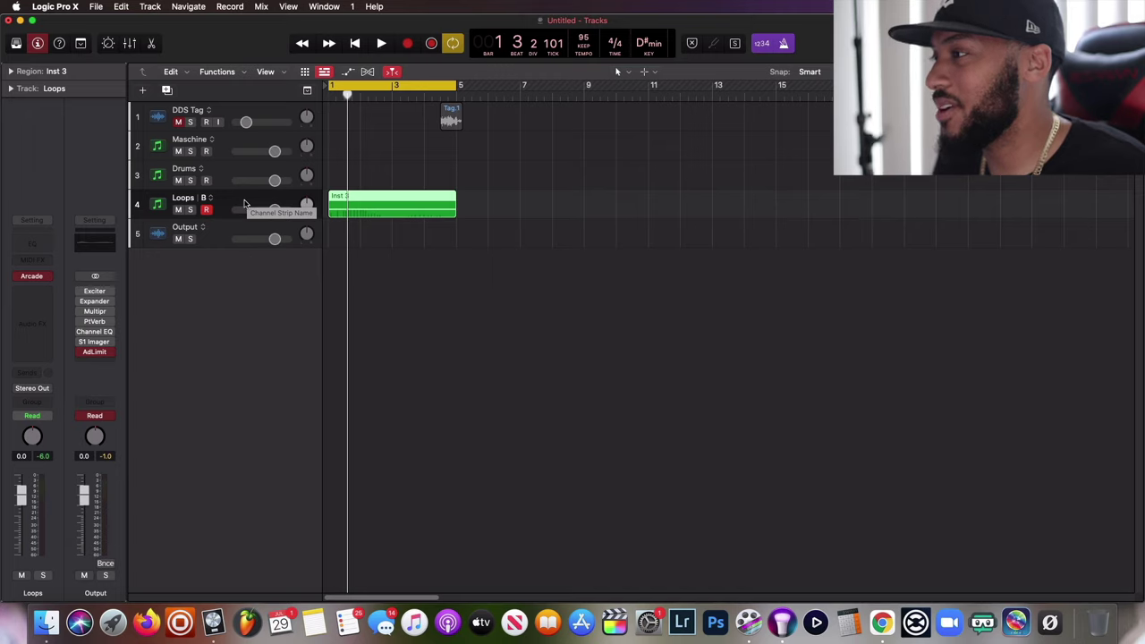
pyautogui.press('space')
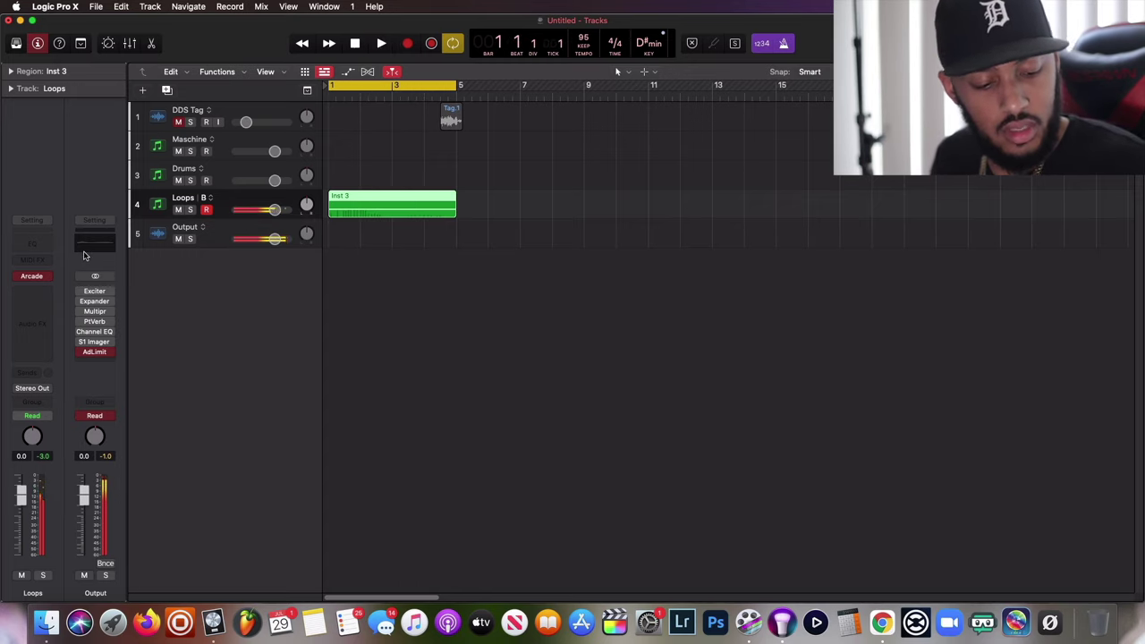
pyautogui.press('r')
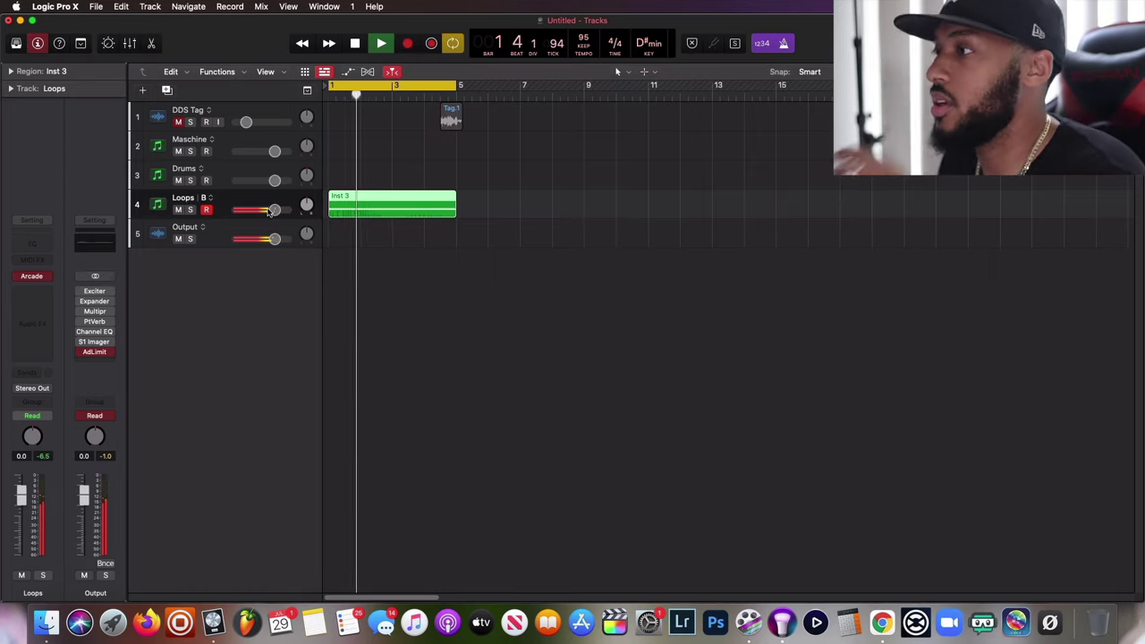
# Step: Duplicate the Loops track with its Arcade instrument and record another loop performance on the new track
pyautogui.press('super+d')
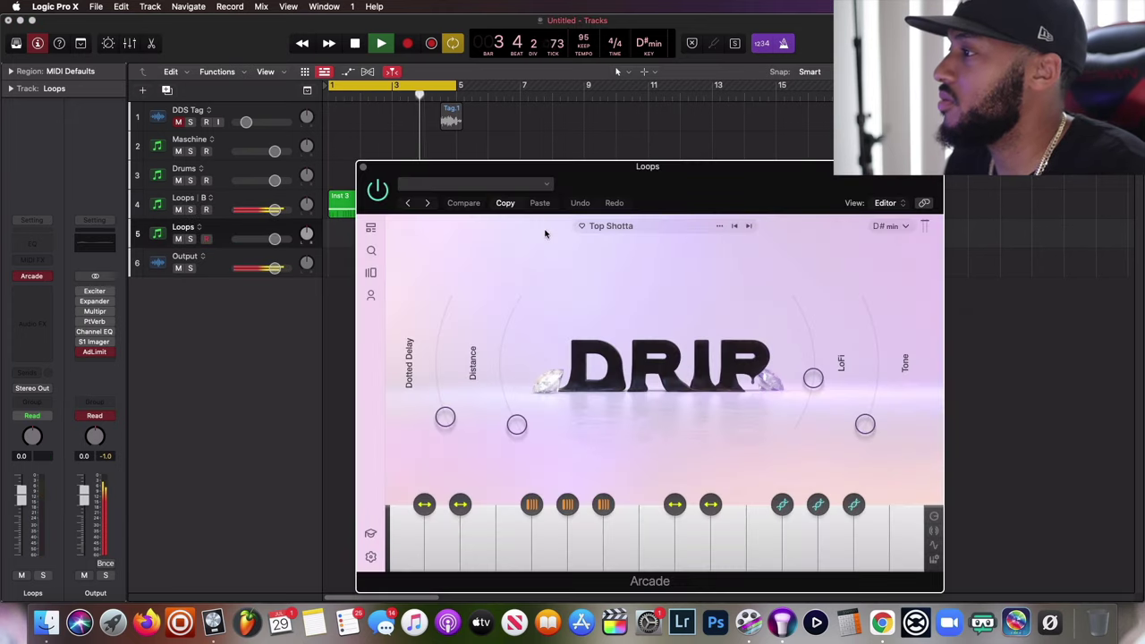
pyautogui.click(406, 43)
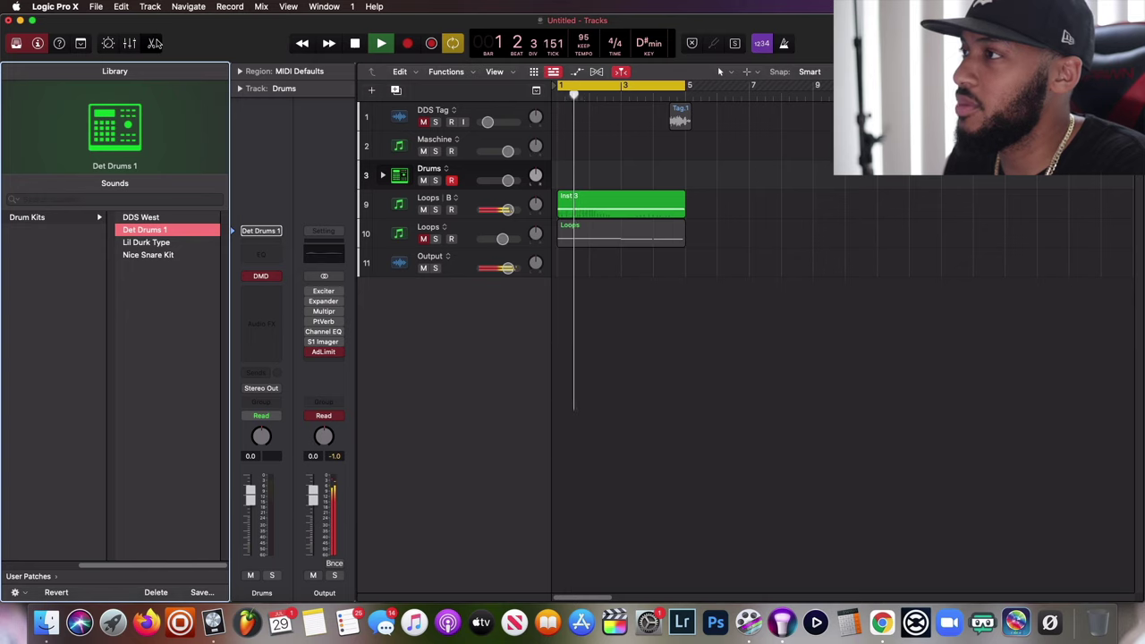
# Step: Open the Step Sequencer for the Drums track and enlarge the editor area
pyautogui.press('p')
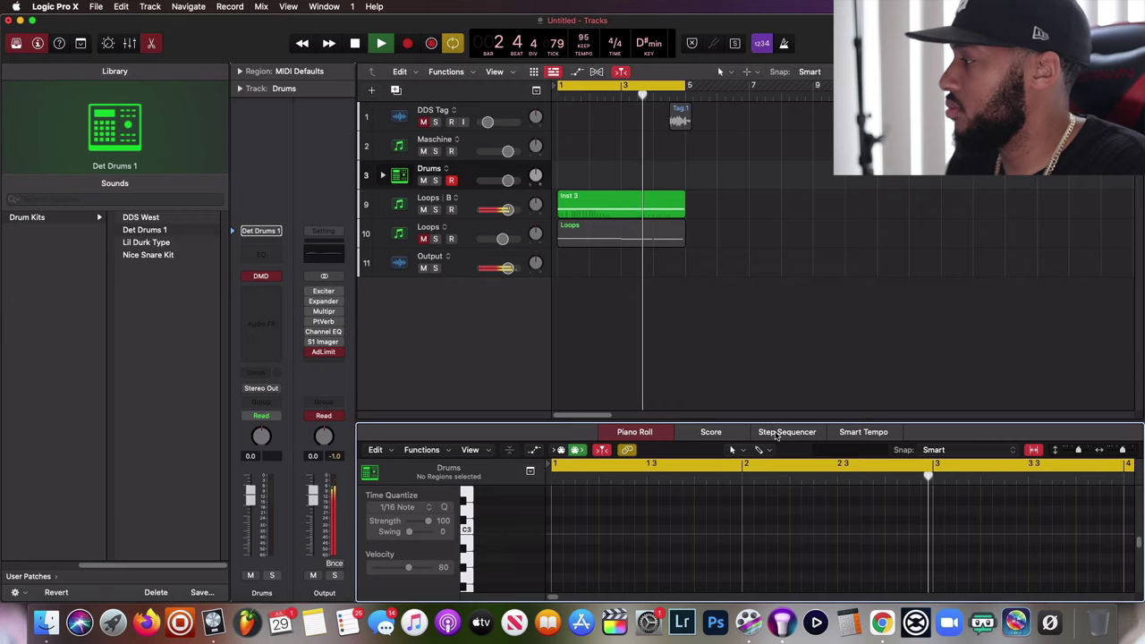
pyautogui.click(777, 433)
pyautogui.moveTo(776, 420); pyautogui.dragTo(737, 300)
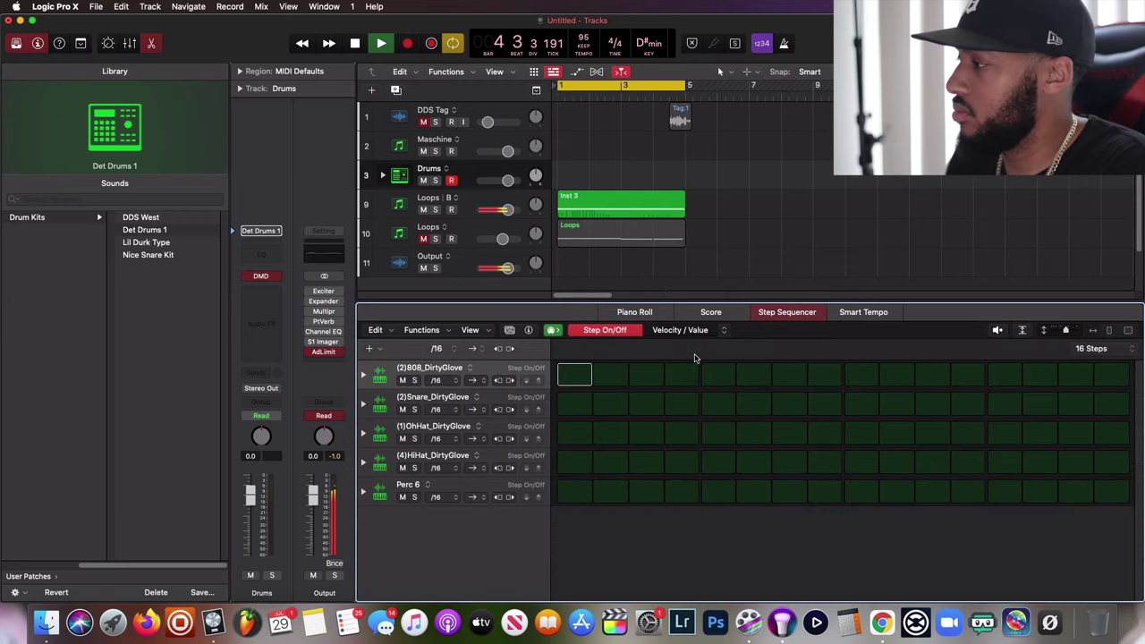
# Step: Program (2)808_DirtyGlove hits on steps 1, 4 and 7, and move the Drums pattern region to start at bar 1
pyautogui.click(577, 374)
pyautogui.moveTo(680, 162); pyautogui.dragTo(505, 176)
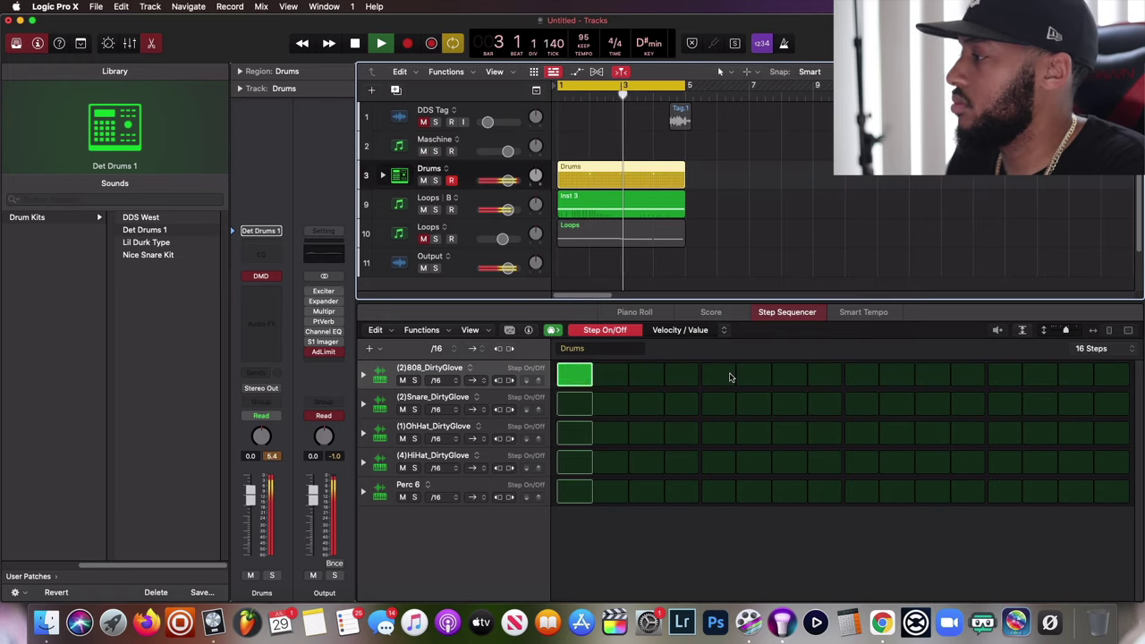
pyautogui.click(696, 376)
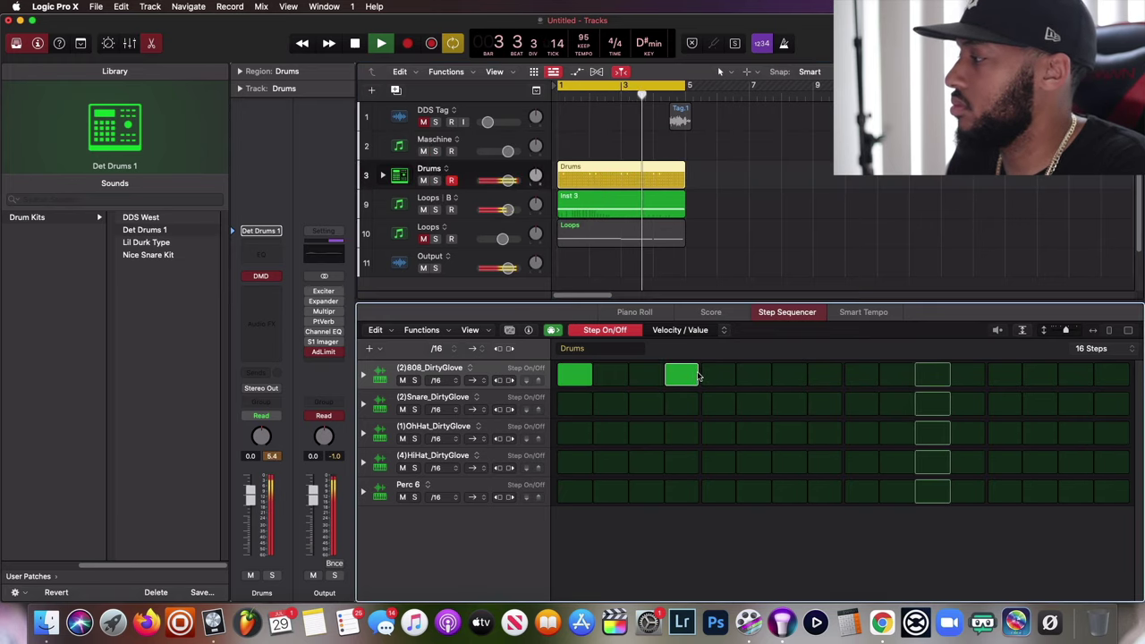
pyautogui.click(796, 382)
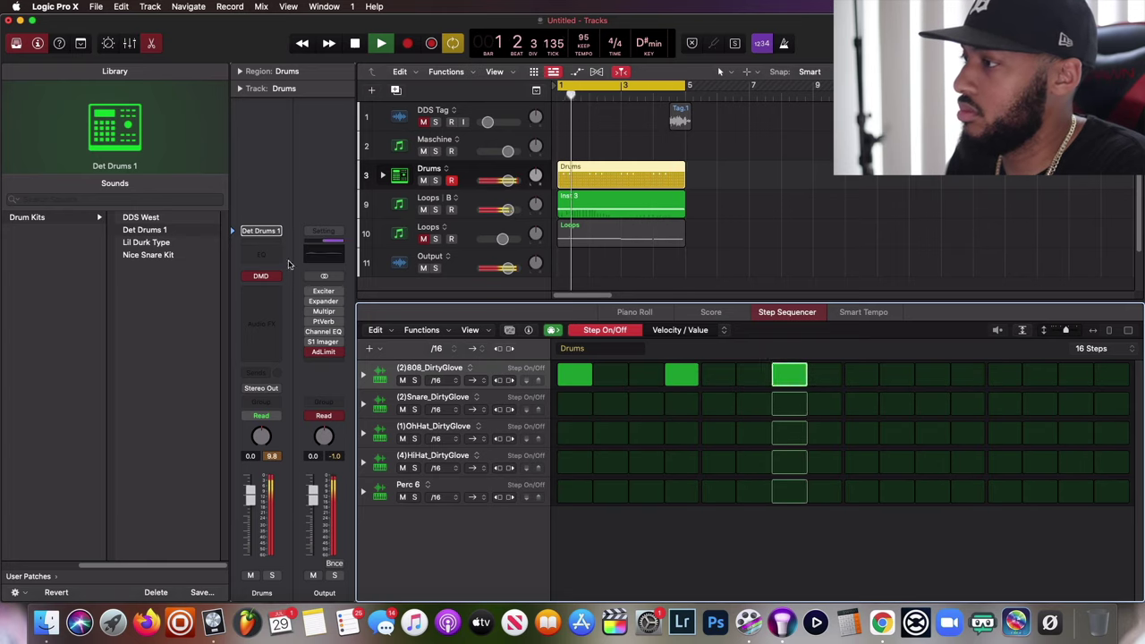
# Step: Set the (2)808_DirtyGlove pad's Quick Sampler polyphony to Mono in Drum Machine Designer, and hide the plug-in window
pyautogui.click(261, 276)
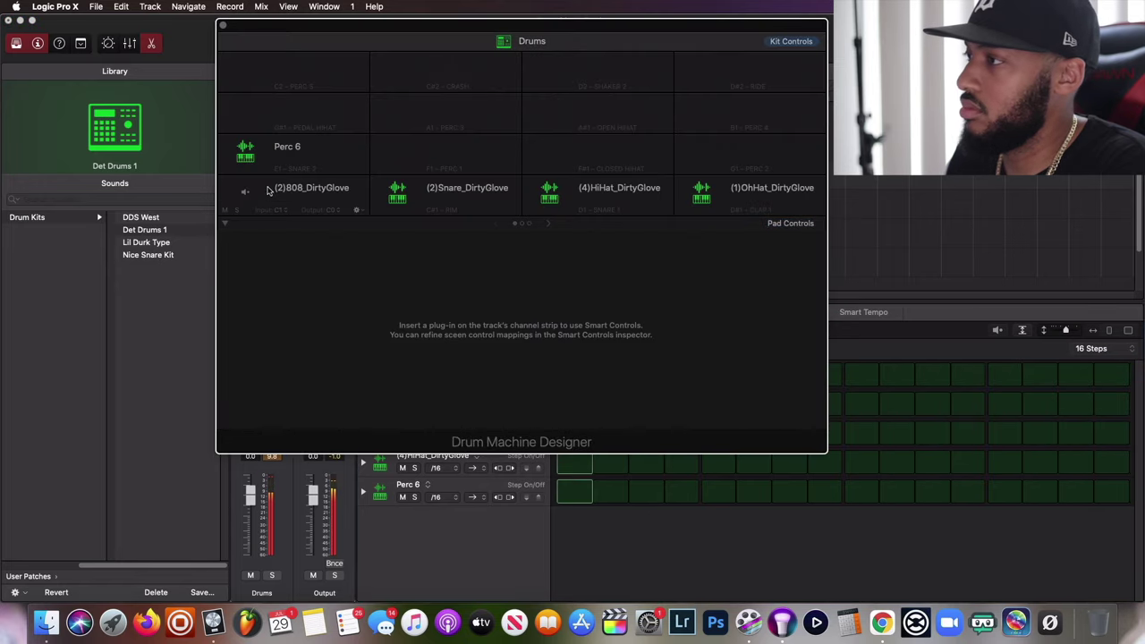
pyautogui.click(267, 190)
pyautogui.click(737, 224)
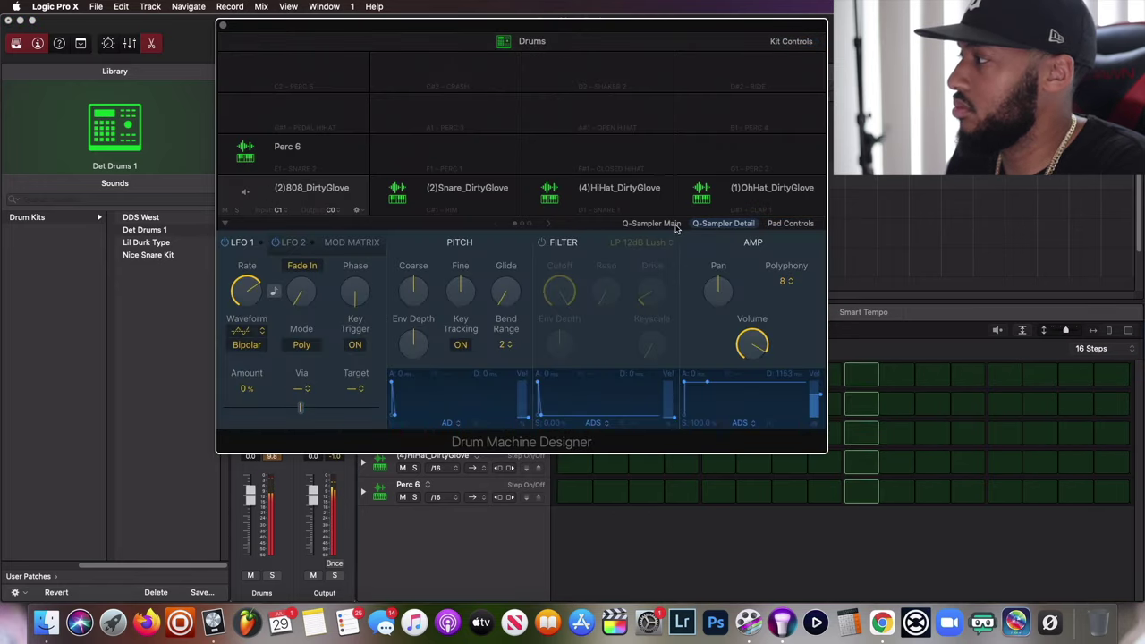
pyautogui.click(666, 230)
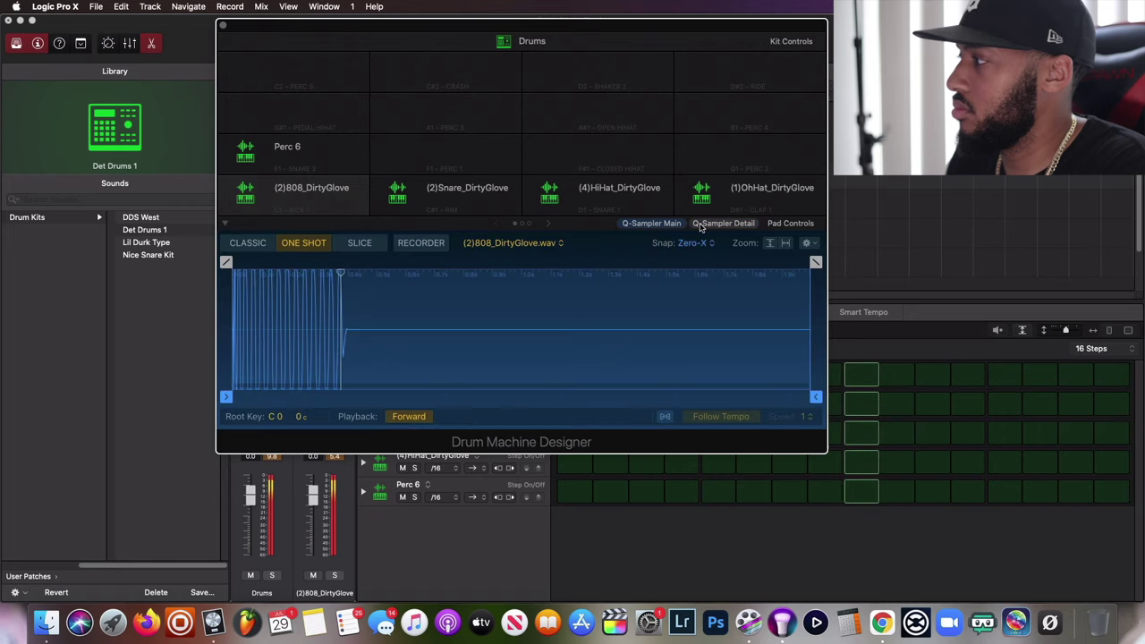
pyautogui.click(702, 224)
pyautogui.click(783, 282)
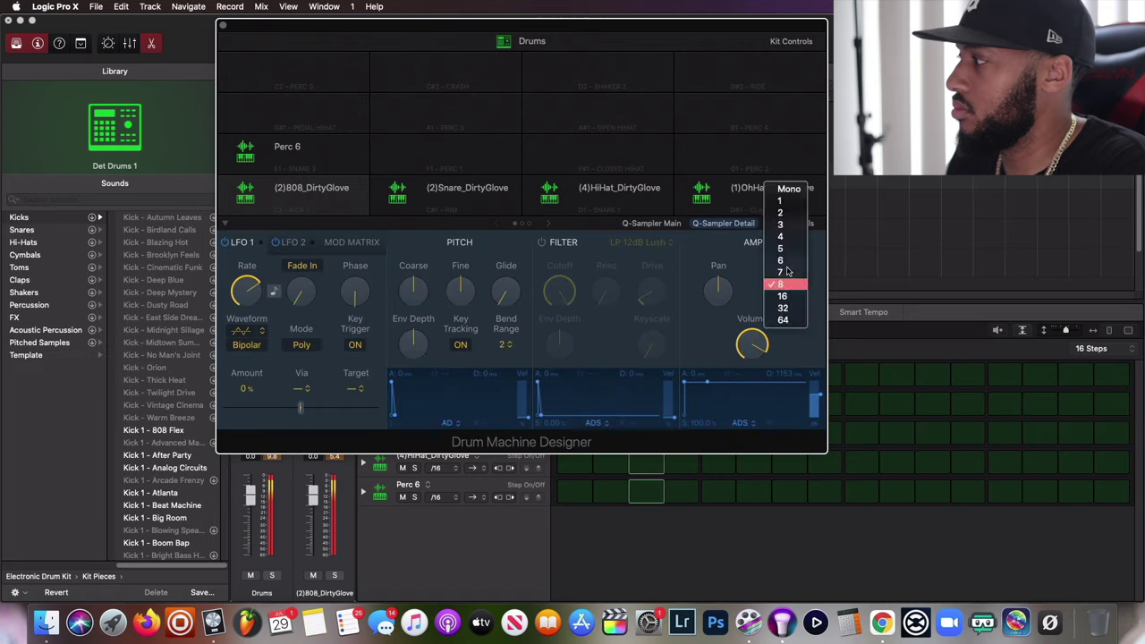
pyautogui.click(785, 191)
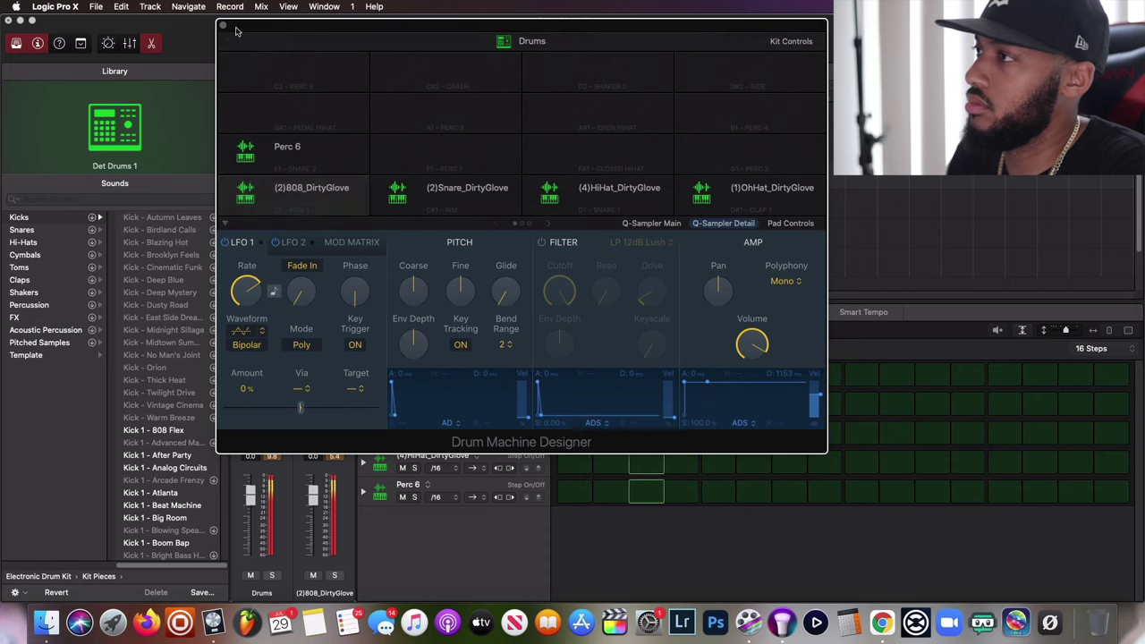
pyautogui.press('v')
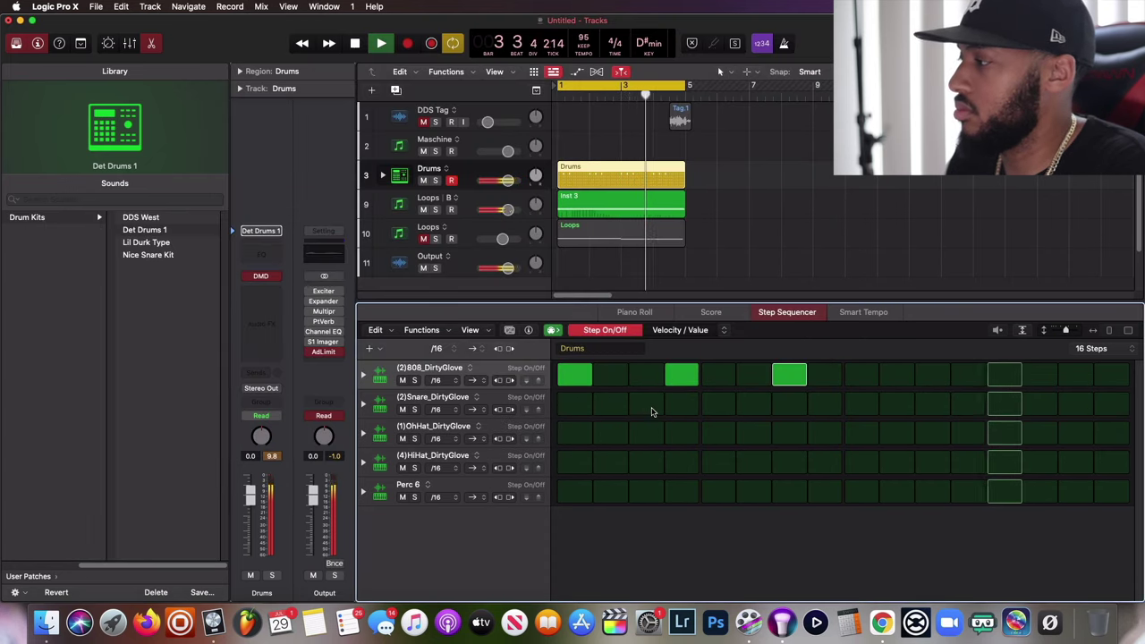
# Step: Program (2)Snare_DirtyGlove hits on steps 5 and 13 of the Drums pattern
pyautogui.click(724, 404)
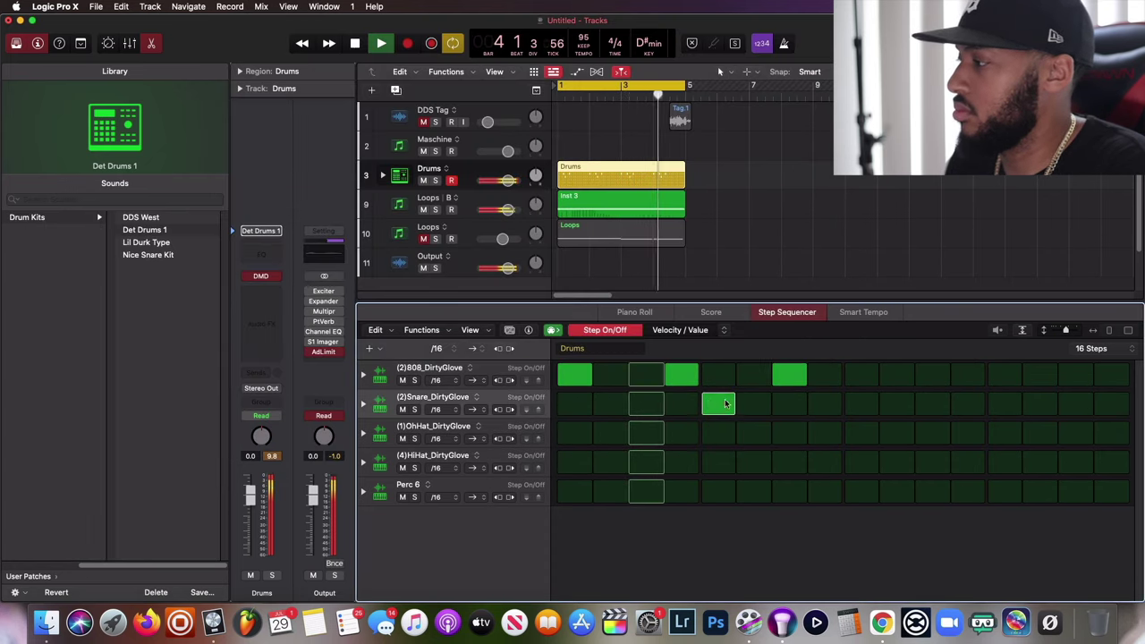
pyautogui.click(1003, 403)
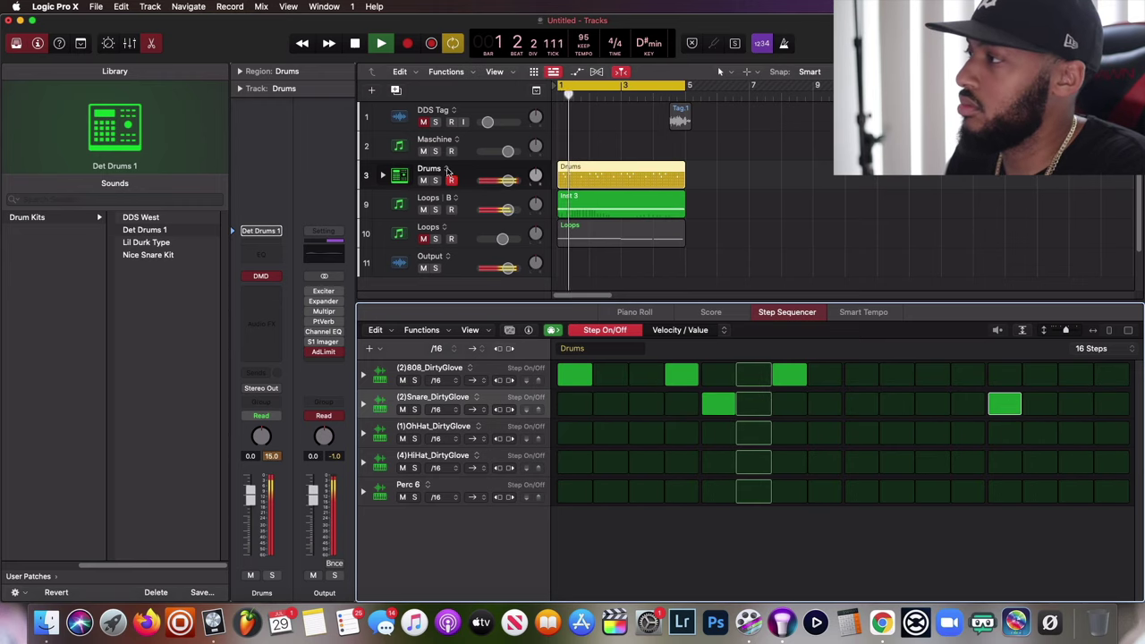
pyautogui.rightClick(454, 170)
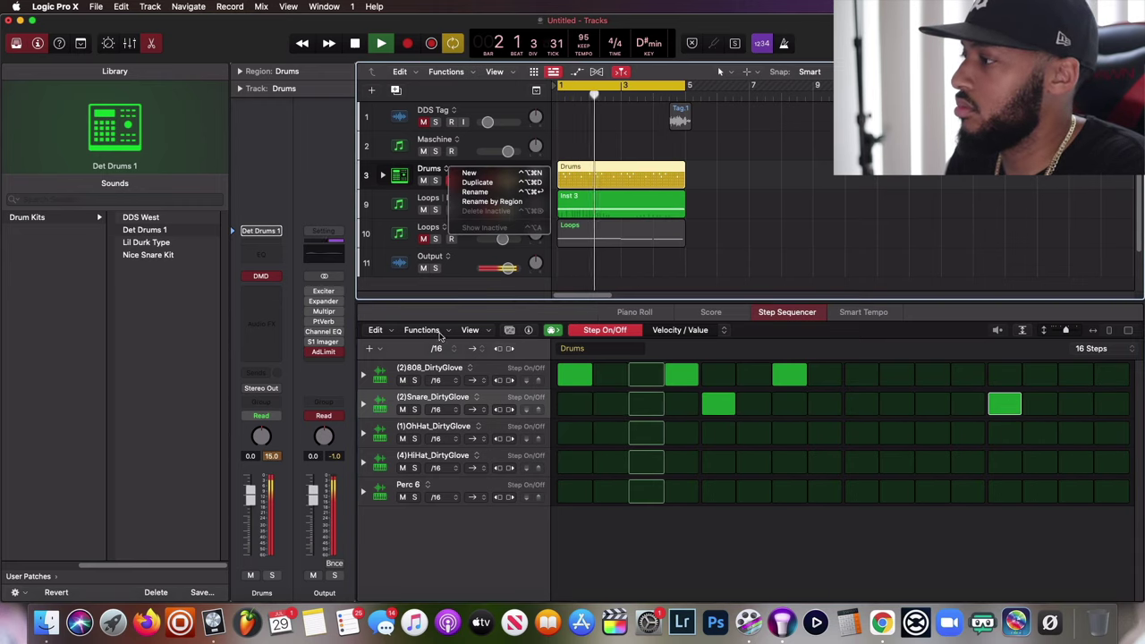
pyautogui.click(368, 378)
# Step: Raise the velocity of the (2)808_DirtyGlove hits on steps 1, 4 and 7 to 127
pyautogui.click(363, 376)
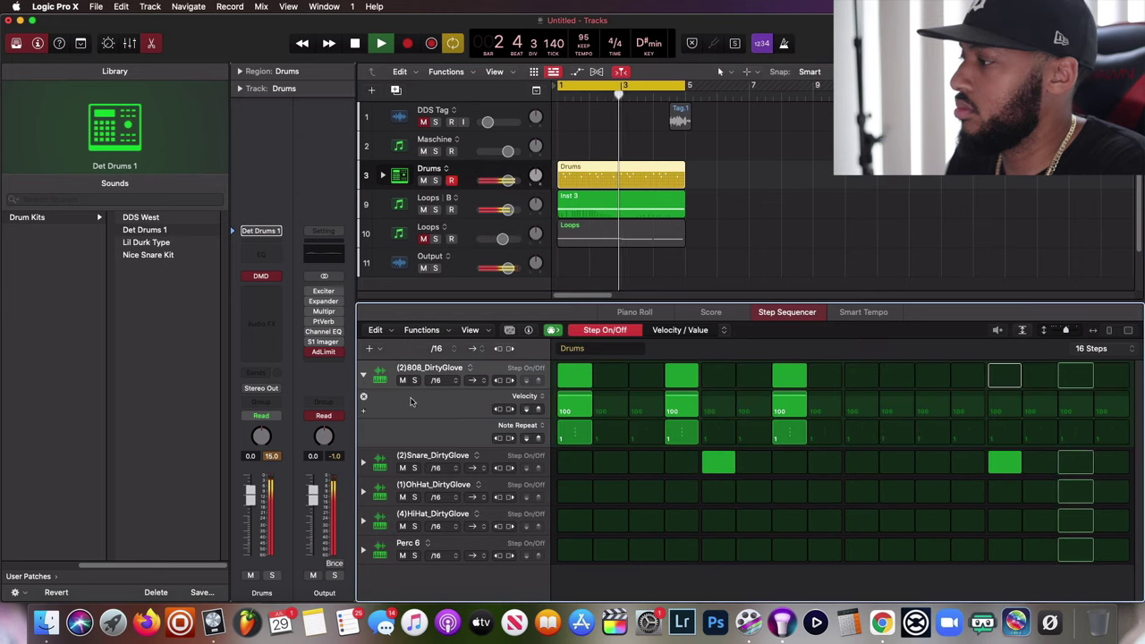
pyautogui.moveTo(574, 396); pyautogui.dragTo(575, 381)
pyautogui.moveTo(672, 401); pyautogui.dragTo(676, 391)
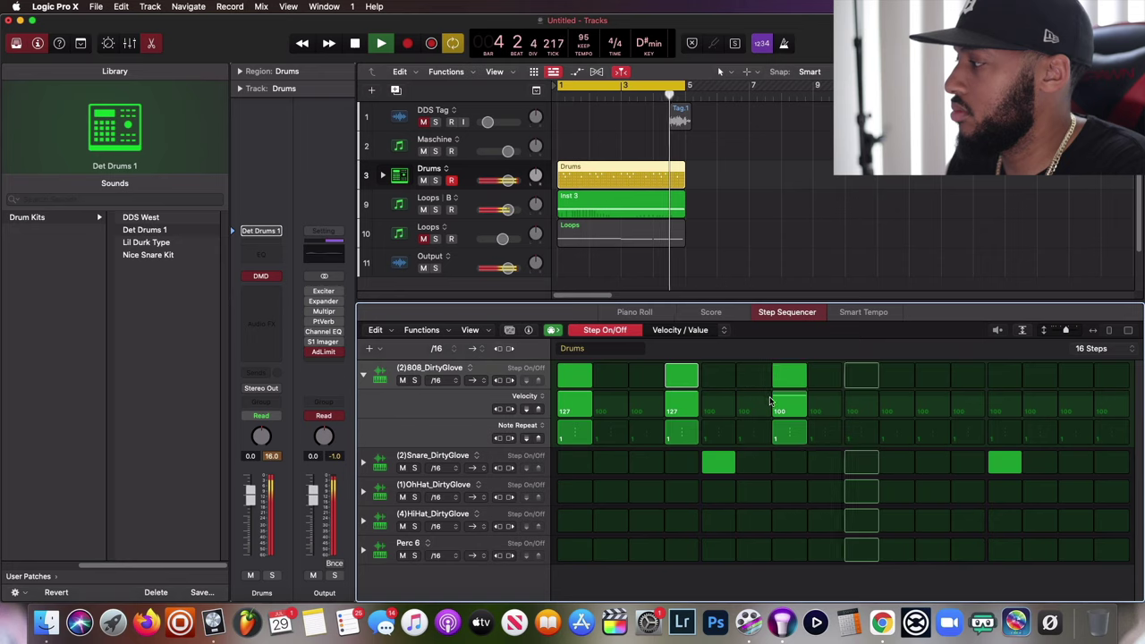
pyautogui.moveTo(788, 403); pyautogui.dragTo(788, 377)
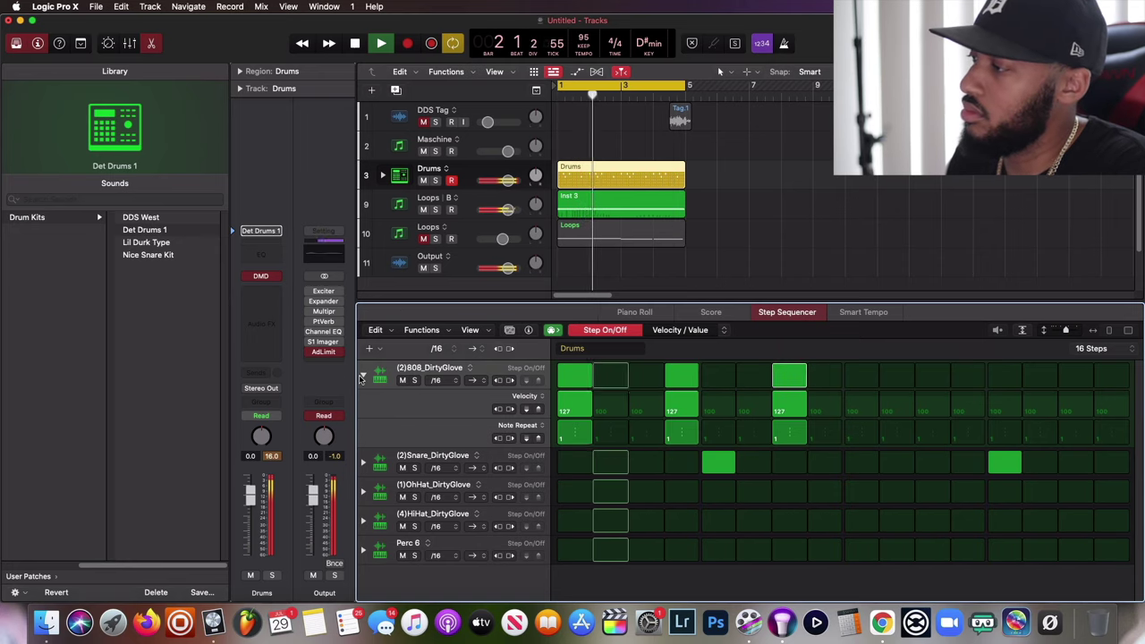
pyautogui.click(363, 374)
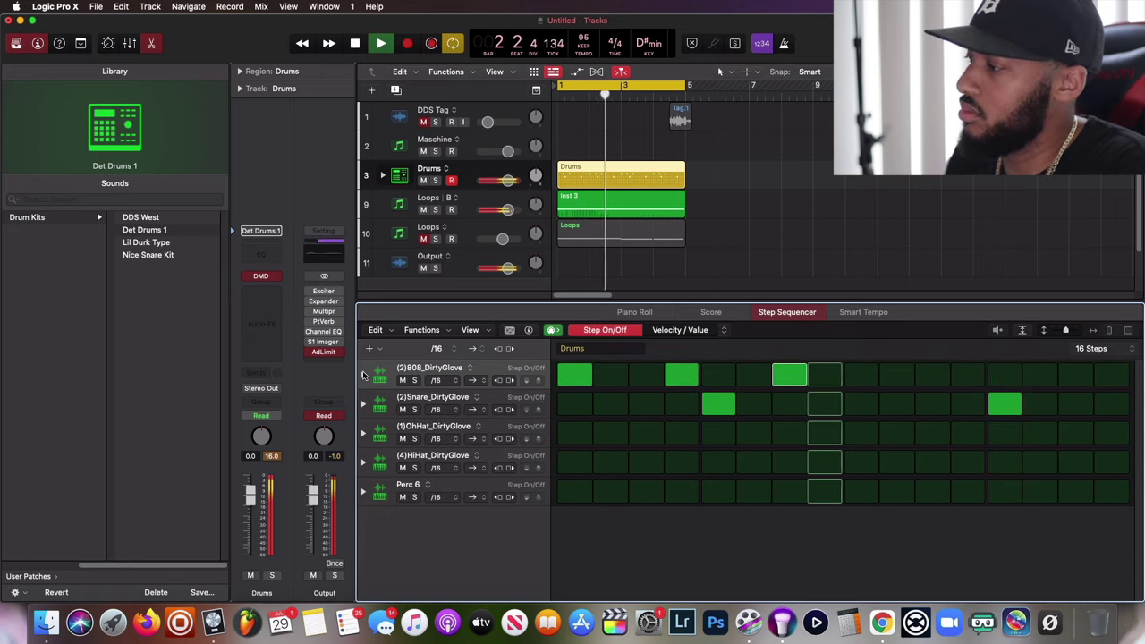
# Step: Duplicate the Drums track alternative as B
pyautogui.rightClick(470, 175)
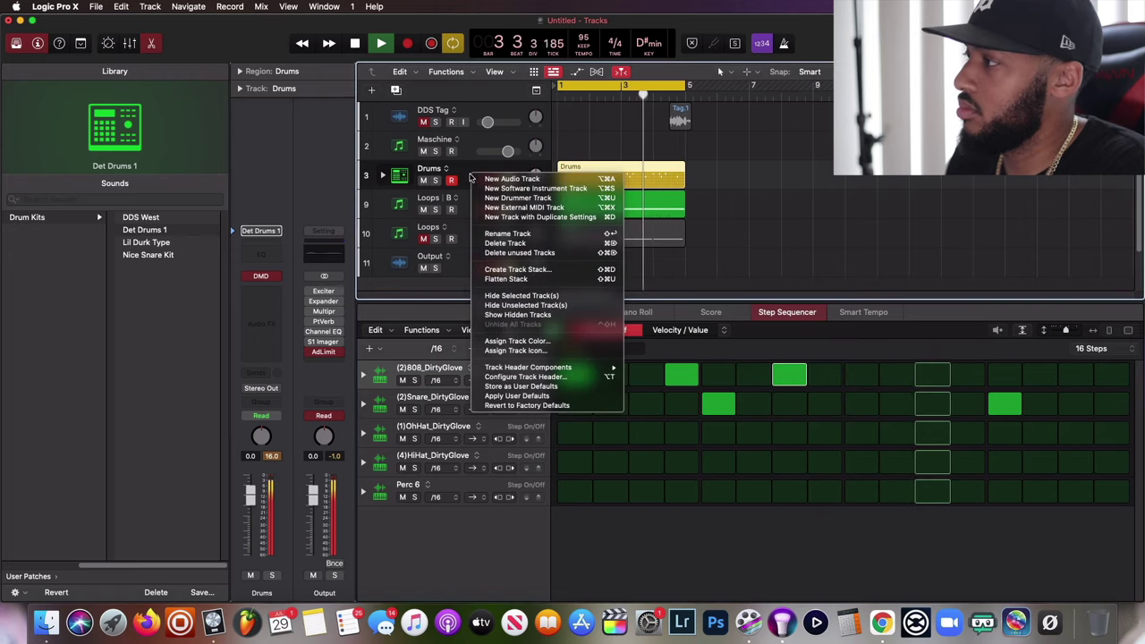
pyautogui.click(451, 172)
pyautogui.rightClick(450, 171)
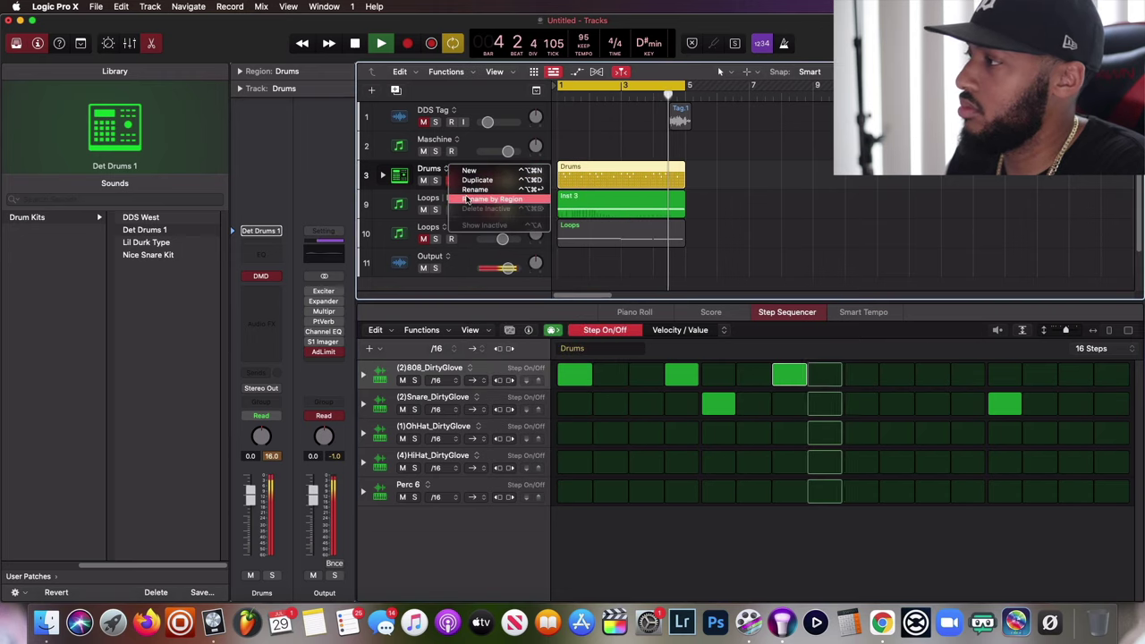
pyautogui.click(532, 246)
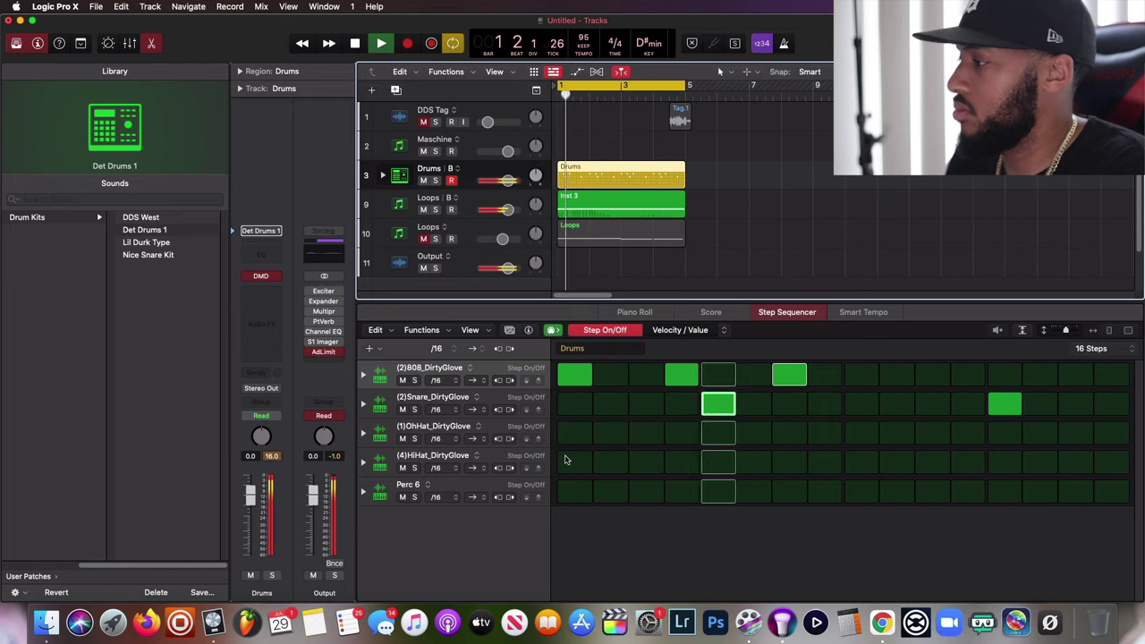
# Step: Program (4)HiHat_DirtyGlove hits on steps 1, 2, 7 and 8
pyautogui.moveTo(569, 463); pyautogui.dragTo(645, 465)
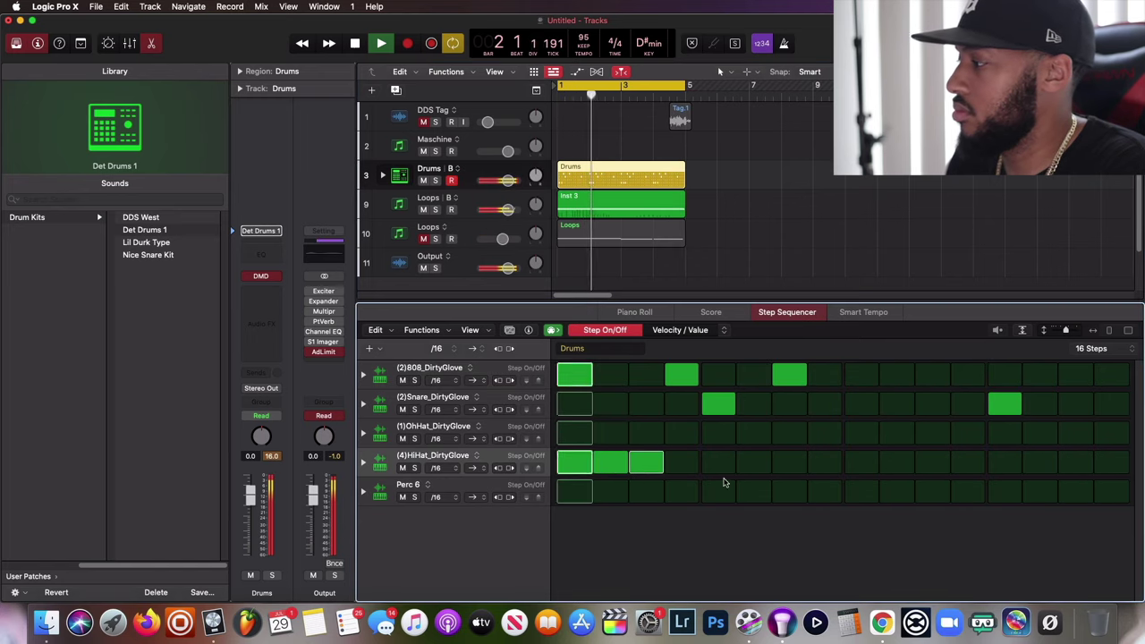
pyautogui.click(635, 462)
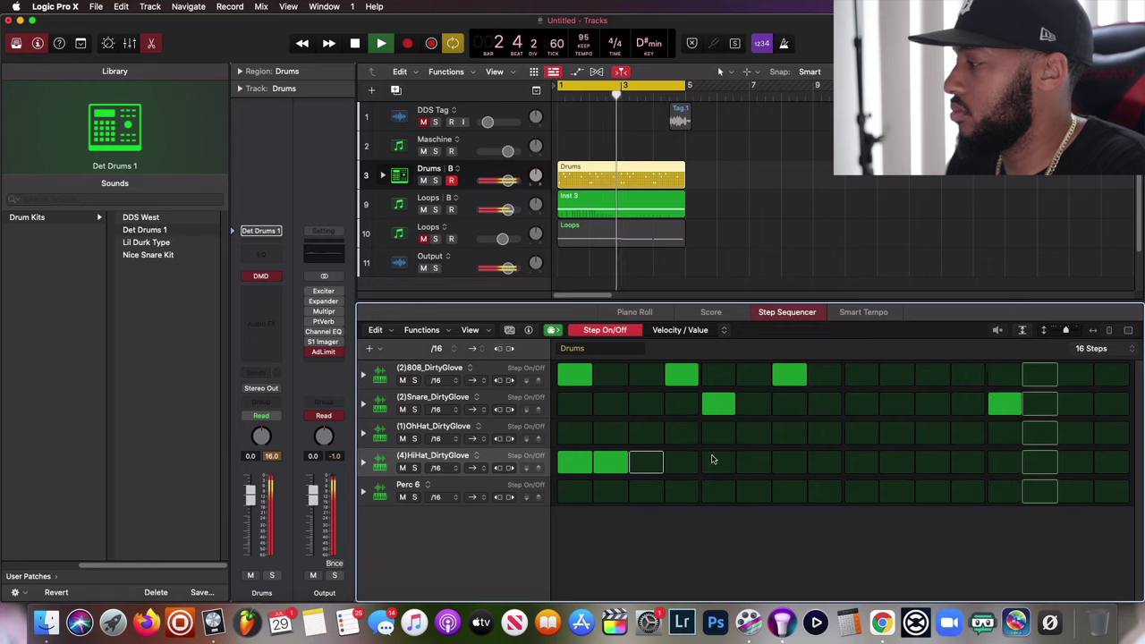
pyautogui.click(787, 462)
pyautogui.click(823, 462)
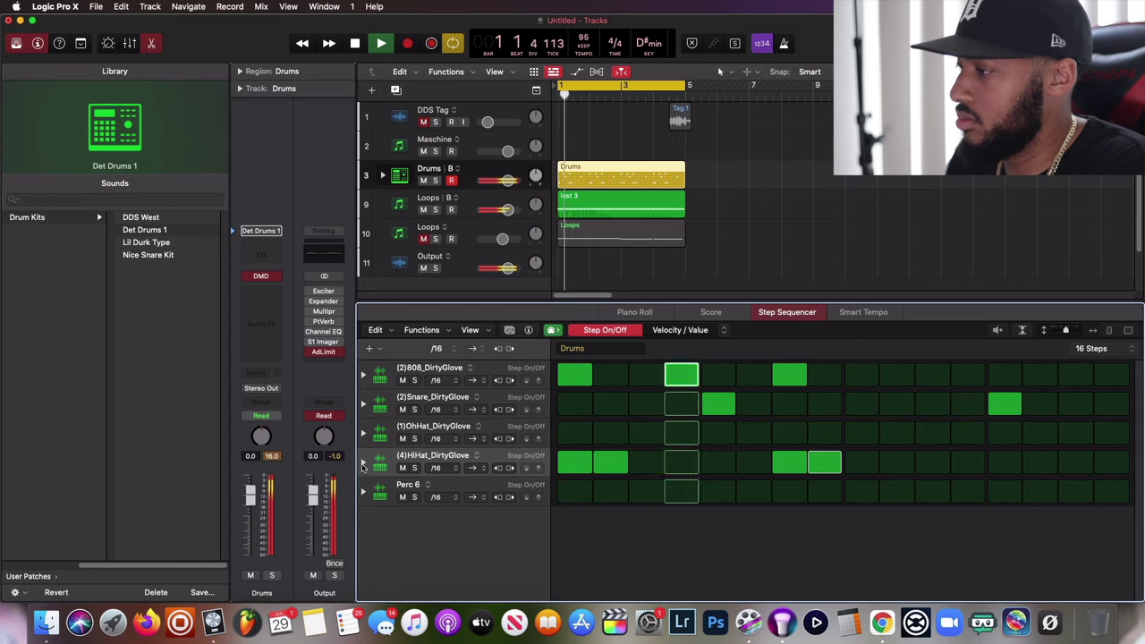
# Step: Vary the (4)HiHat_DirtyGlove velocities across the row, giving steps 1, 2, 7 and 8 values of 71, 82, 82 and 87
pyautogui.click(363, 461)
pyautogui.moveTo(575, 497); pyautogui.dragTo(1093, 491)
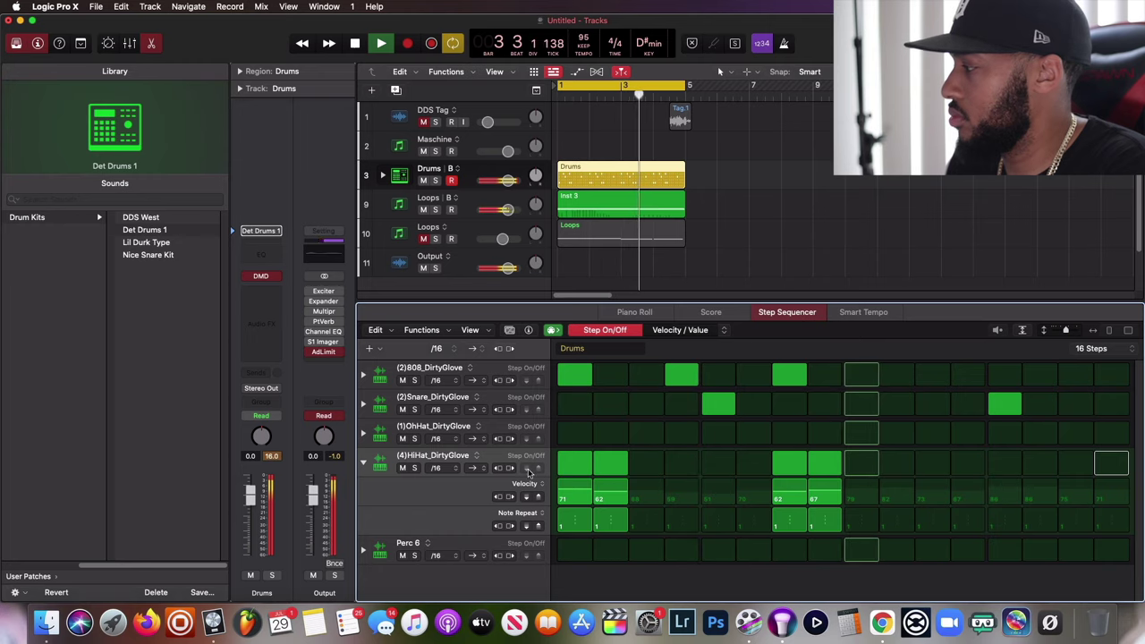
# Step: Add (4)HiHat_DirtyGlove hits on steps 13 and 14, with a note repeat of 3 on step 13
pyautogui.click(1004, 464)
pyautogui.moveTo(1005, 527); pyautogui.dragTo(1003, 528)
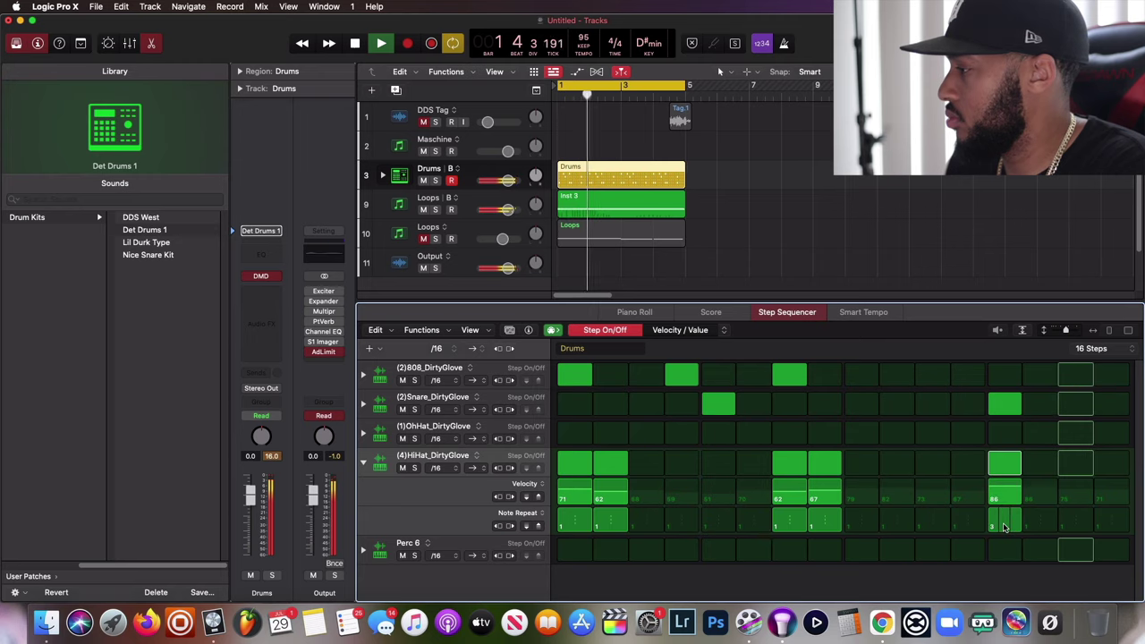
pyautogui.click(1039, 463)
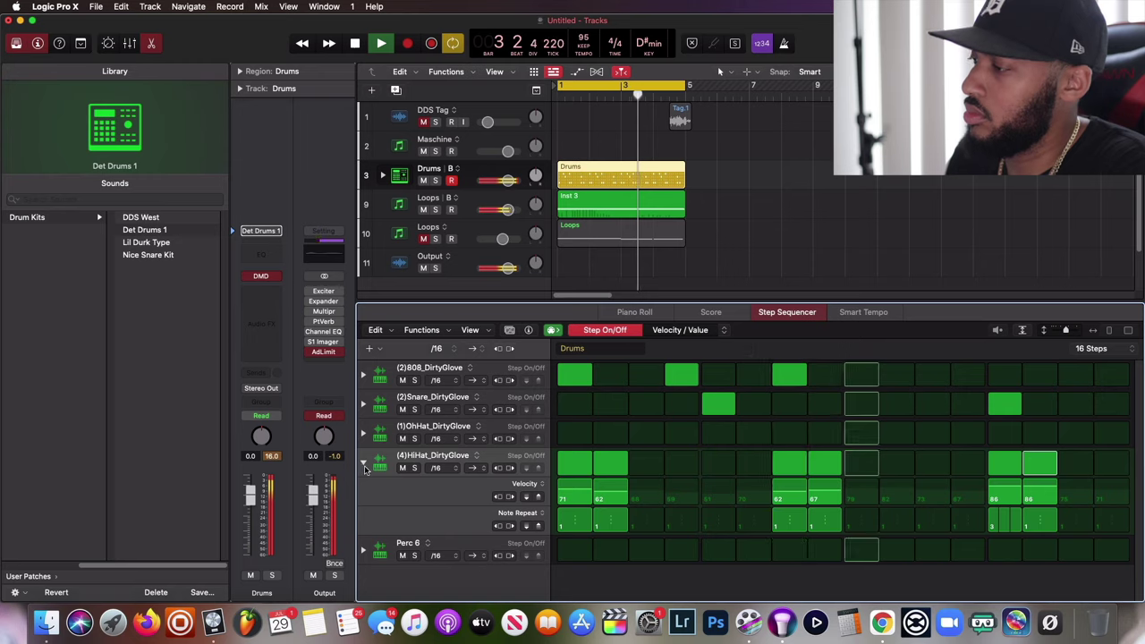
pyautogui.click(364, 464)
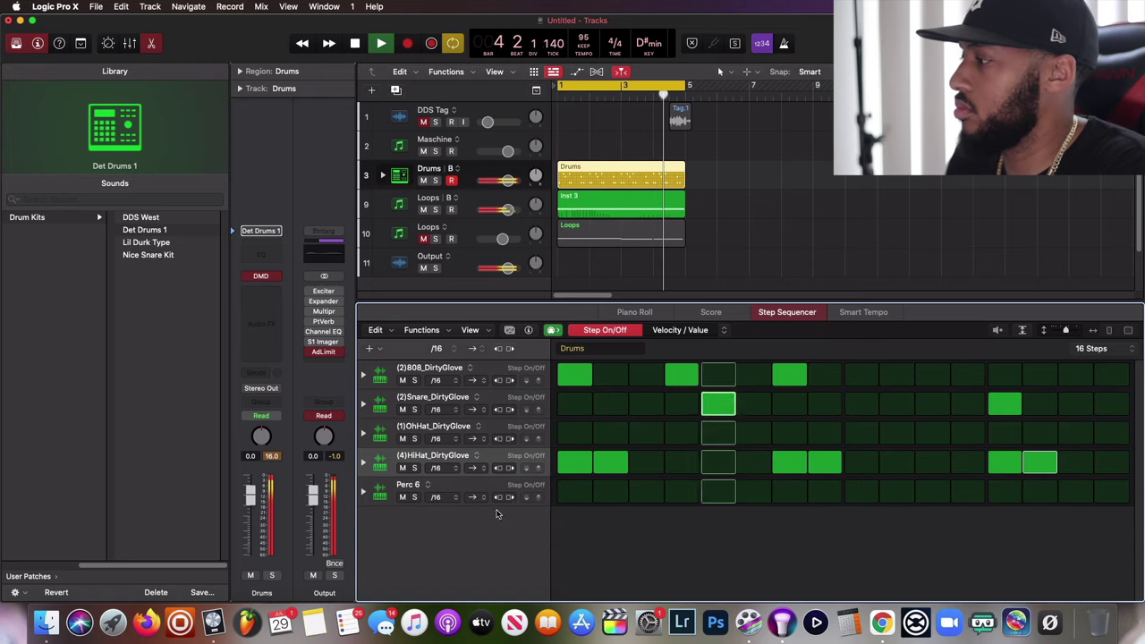
# Step: Duplicate the Drums track alternative as C and add a (1)OhHat_DirtyGlove hit on step 1
pyautogui.click(457, 169)
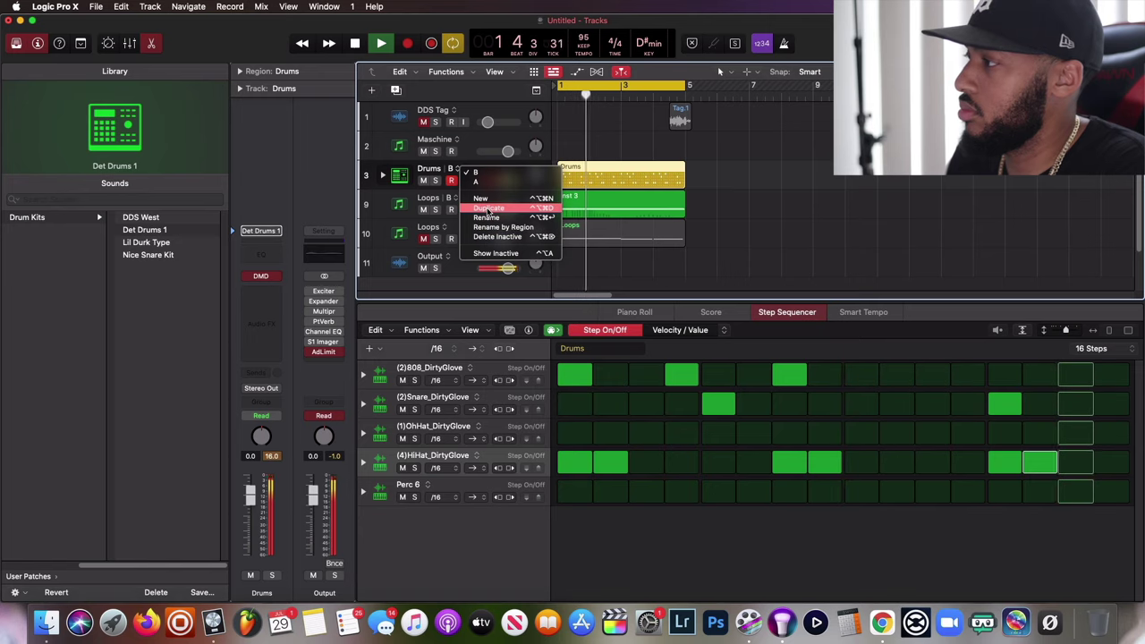
pyautogui.click(487, 208)
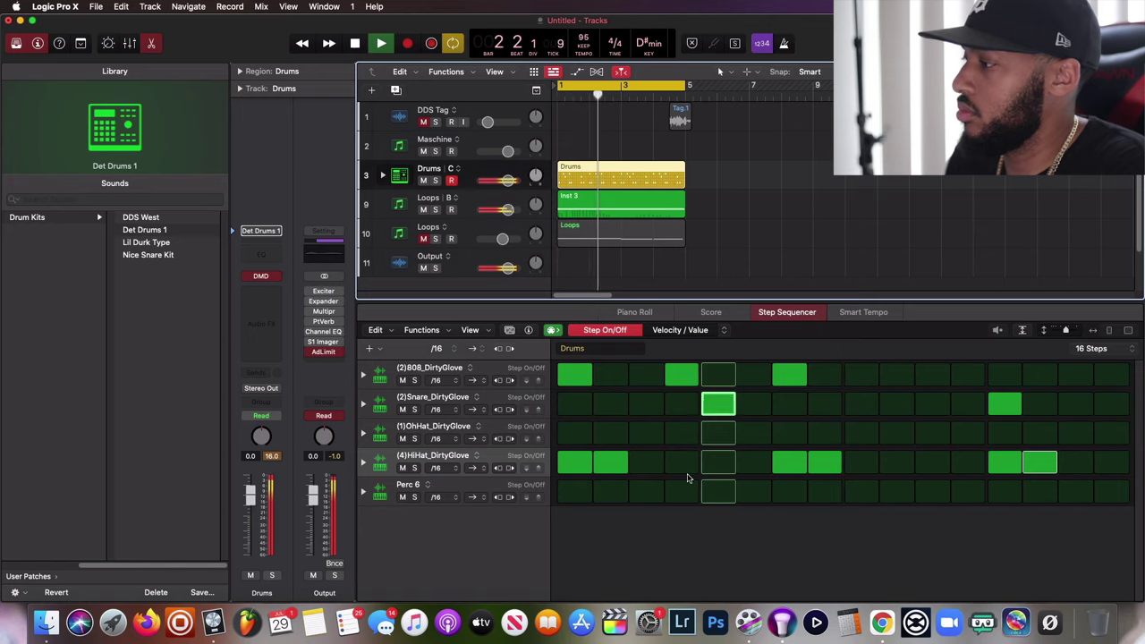
pyautogui.click(580, 440)
# Step: Fill the remaining (4)HiHat_DirtyGlove steps so all 16 play, and add a (1)OhHat_DirtyGlove hit on step 13
pyautogui.moveTo(649, 465); pyautogui.dragTo(741, 480)
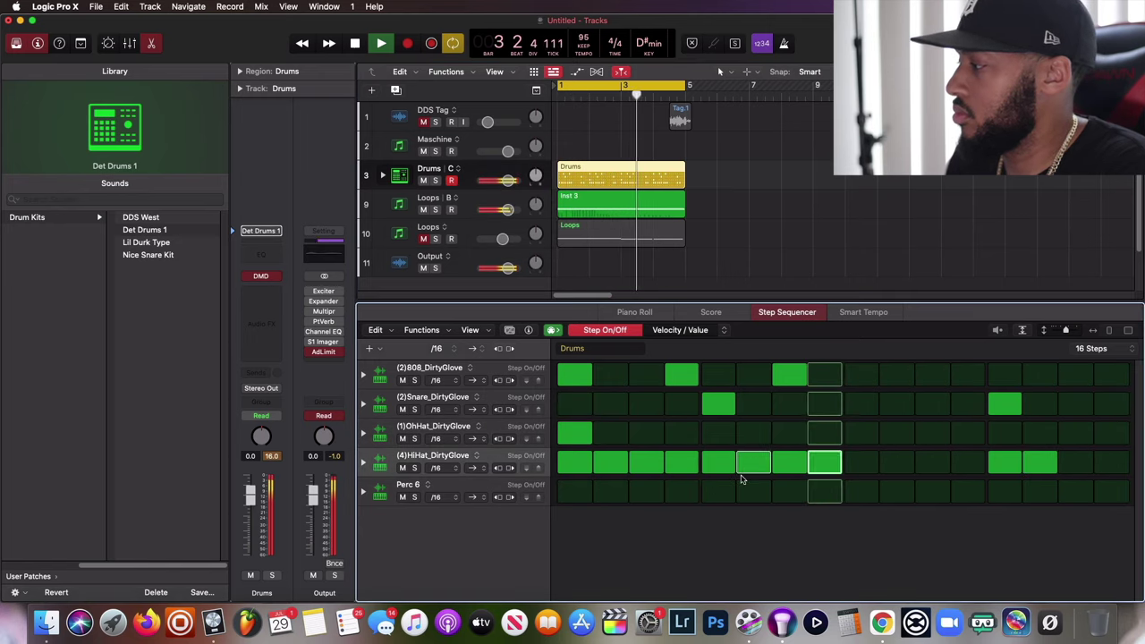
pyautogui.moveTo(861, 466); pyautogui.dragTo(953, 463)
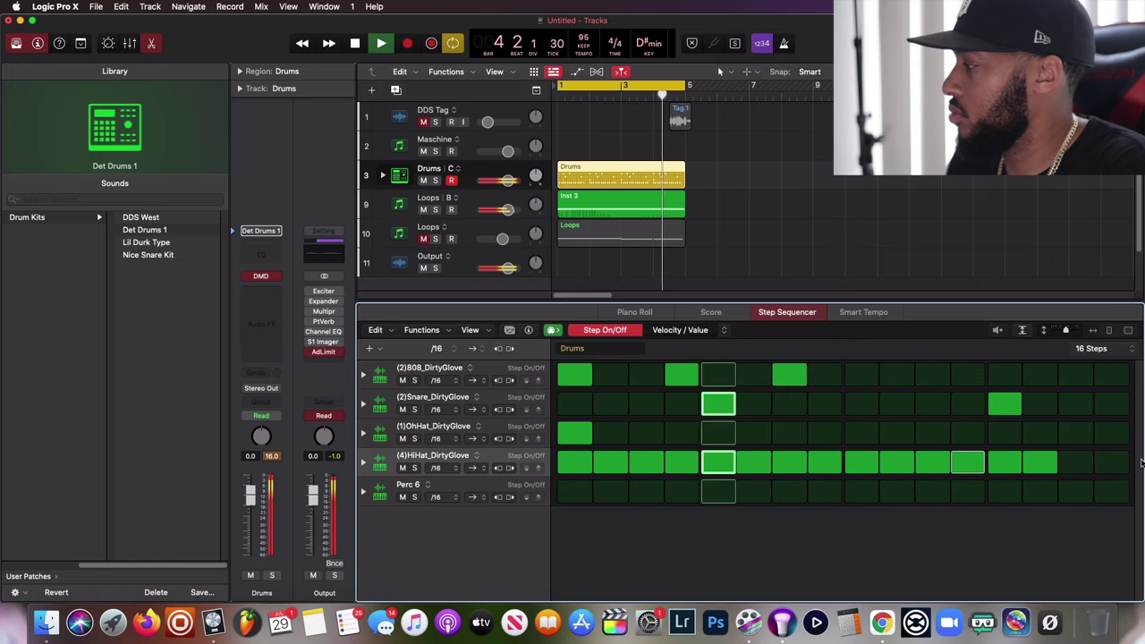
pyautogui.moveTo(1111, 462); pyautogui.dragTo(968, 463)
pyautogui.click(999, 433)
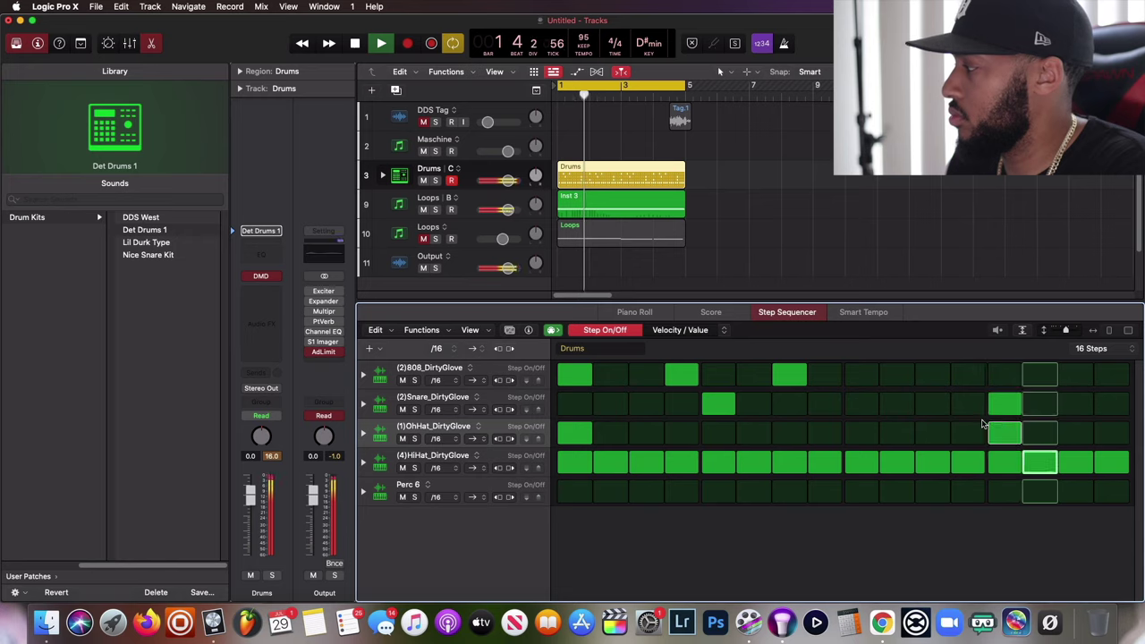
# Step: Try an extra (2)808_DirtyGlove hit on step 15, then remove it and place the hit on step 16 instead
pyautogui.click(1075, 376)
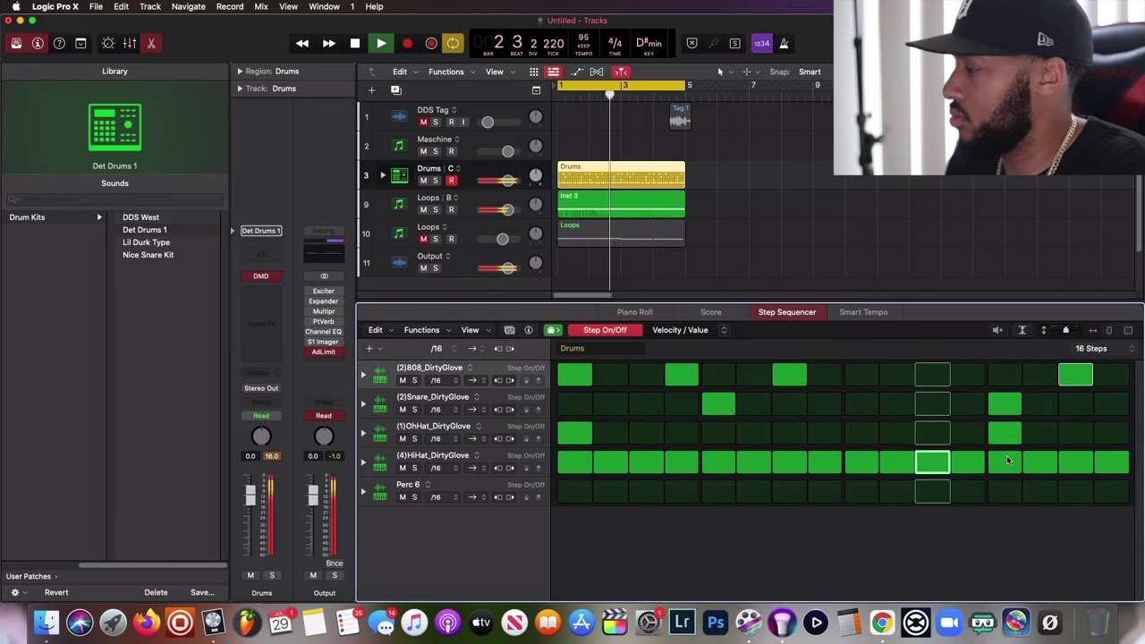
pyautogui.click(1087, 376)
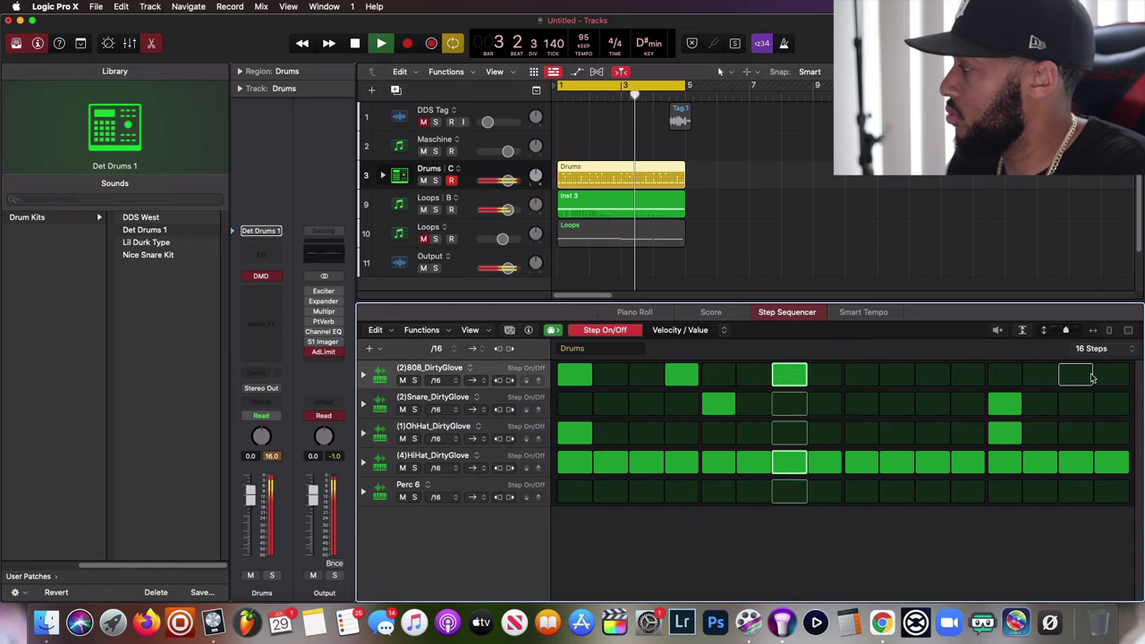
pyautogui.click(1109, 376)
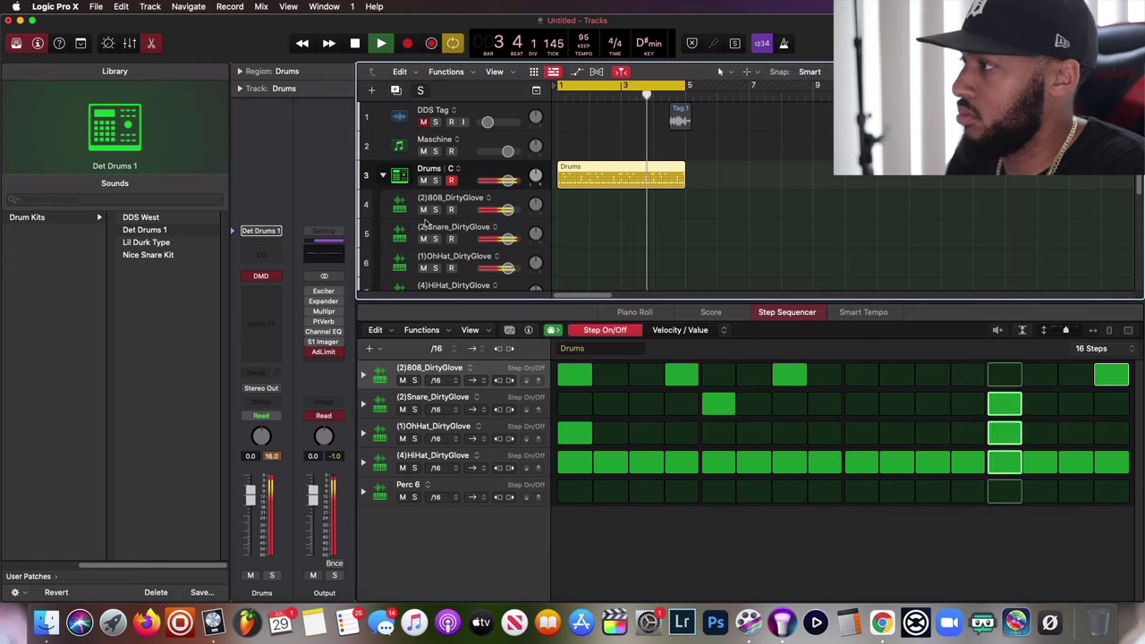
# Step: Lower the (2)808_DirtyGlove subtrack's volume to -11.0 dB and collapse the Drums stack
pyautogui.moveTo(504, 208); pyautogui.dragTo(502, 208)
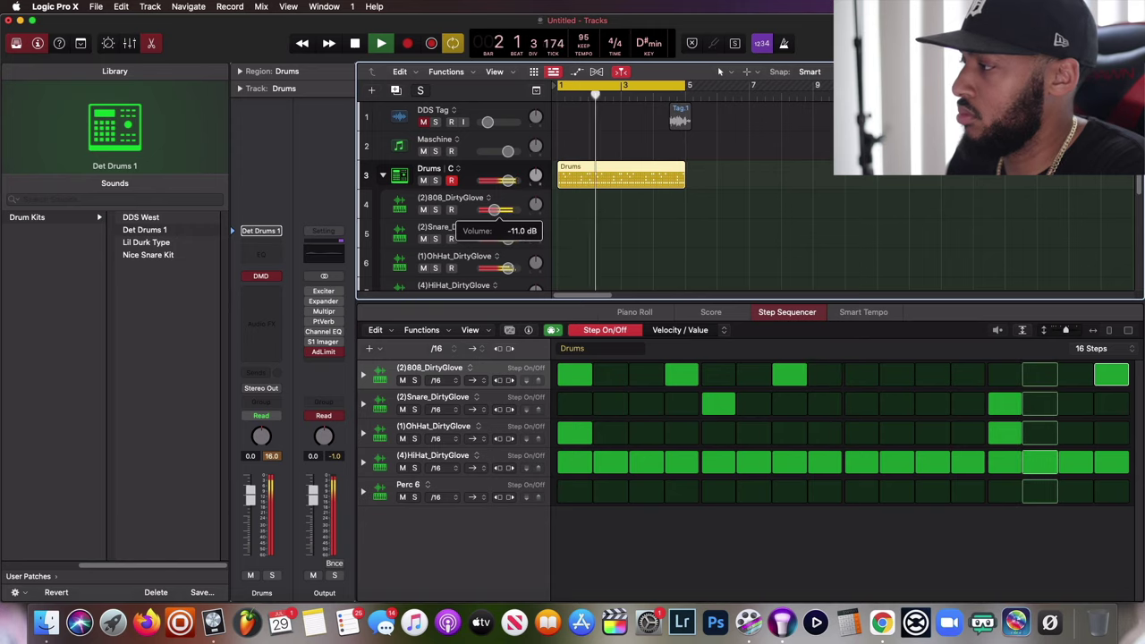
pyautogui.click(382, 175)
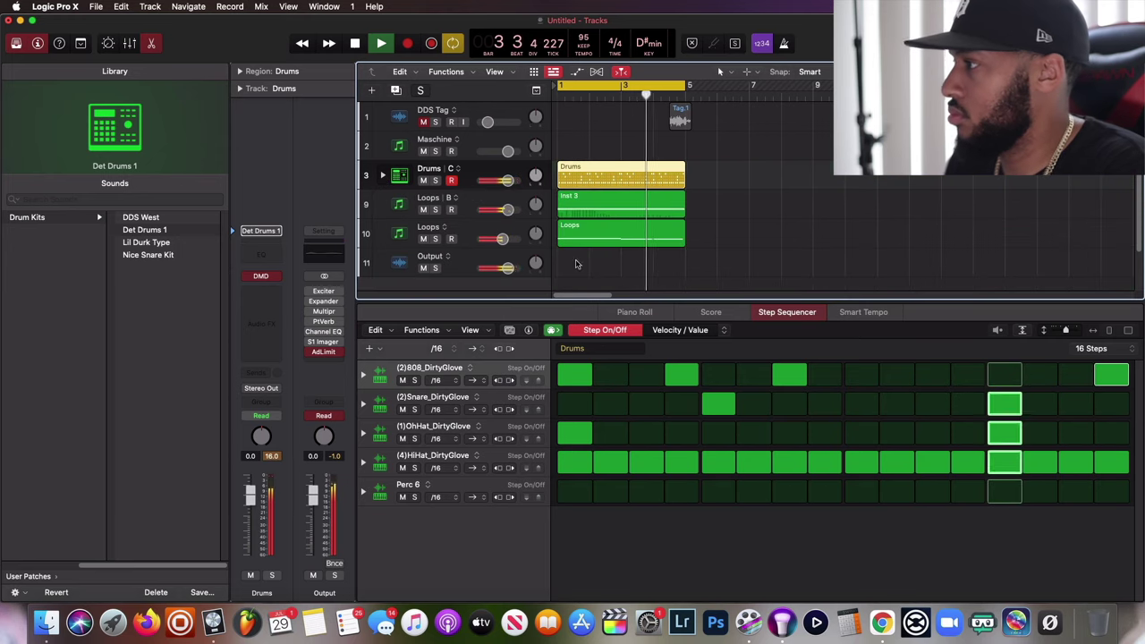
# Step: Duplicate the second Loops track with its Arcade instrument, and move the Arcade window clear of the track headers
pyautogui.click(439, 234)
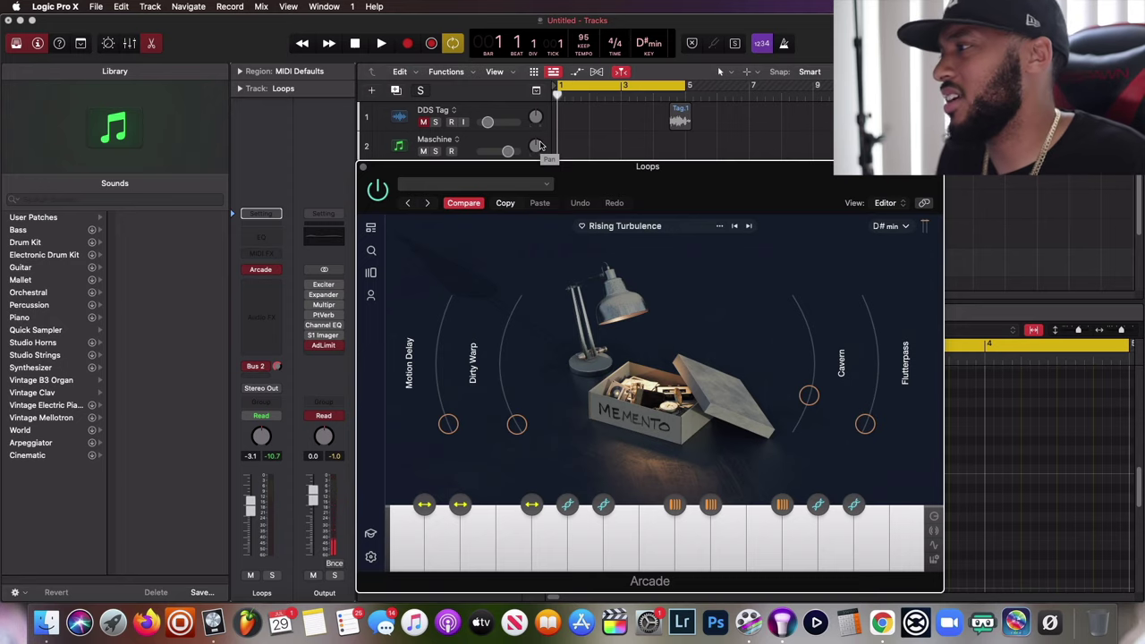
pyautogui.moveTo(611, 191); pyautogui.dragTo(740, 187)
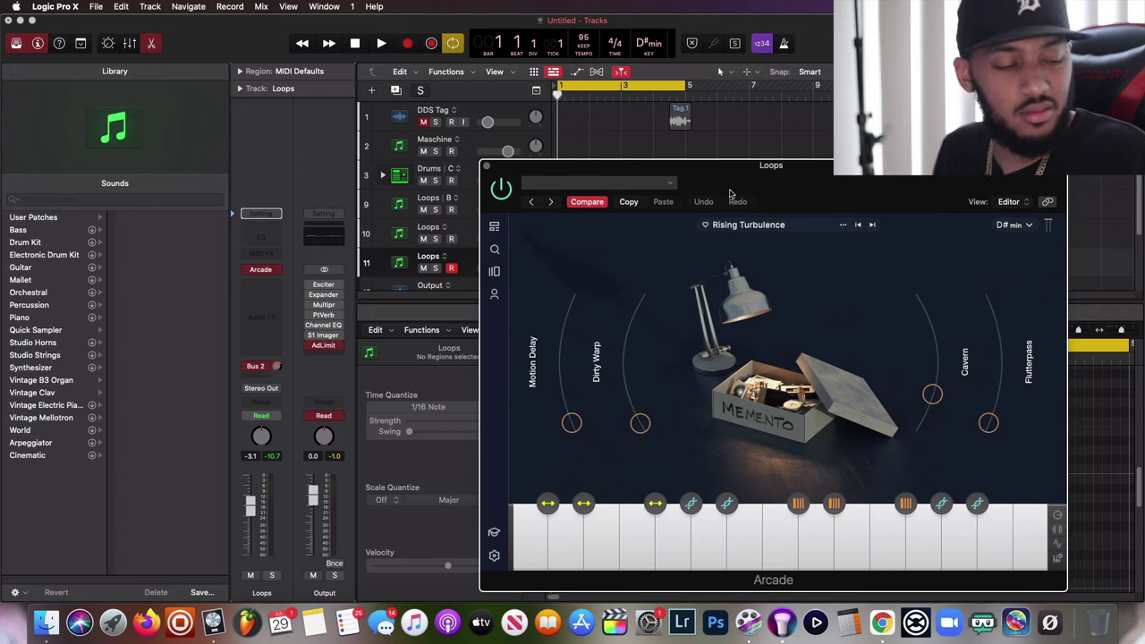
# Step: Record a sustained Arcade loop from the Rising Turbulence kit onto the newest Loops track, listen back and close the Arcade window
pyautogui.press('space')
pyautogui.moveTo(731, 189); pyautogui.dragTo(782, 101)
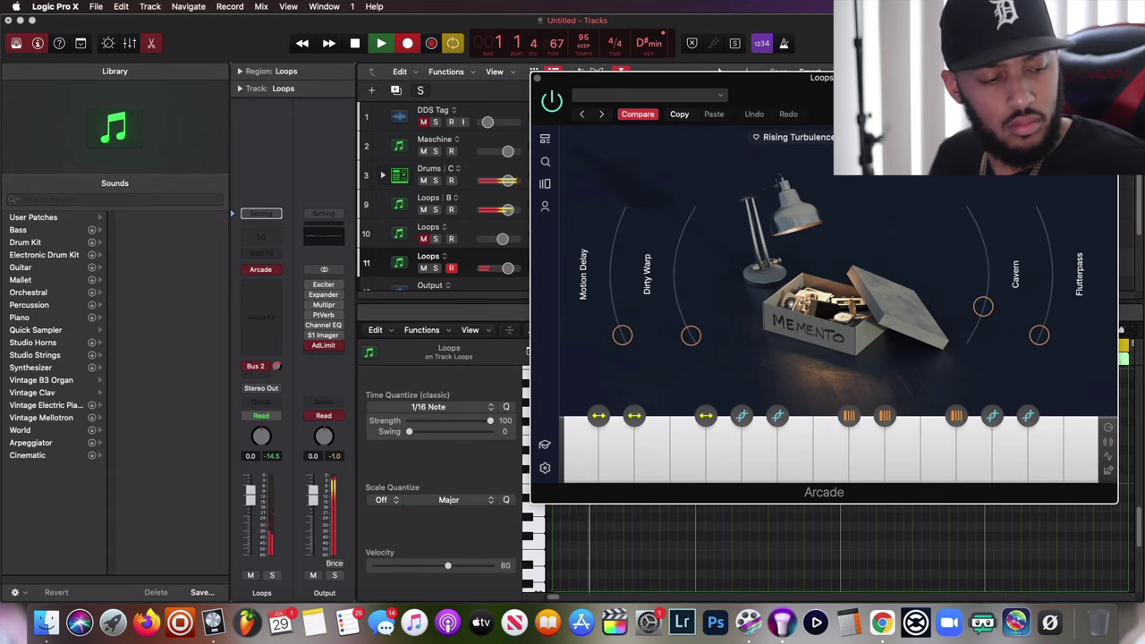
pyautogui.press('space')
pyautogui.press('space')
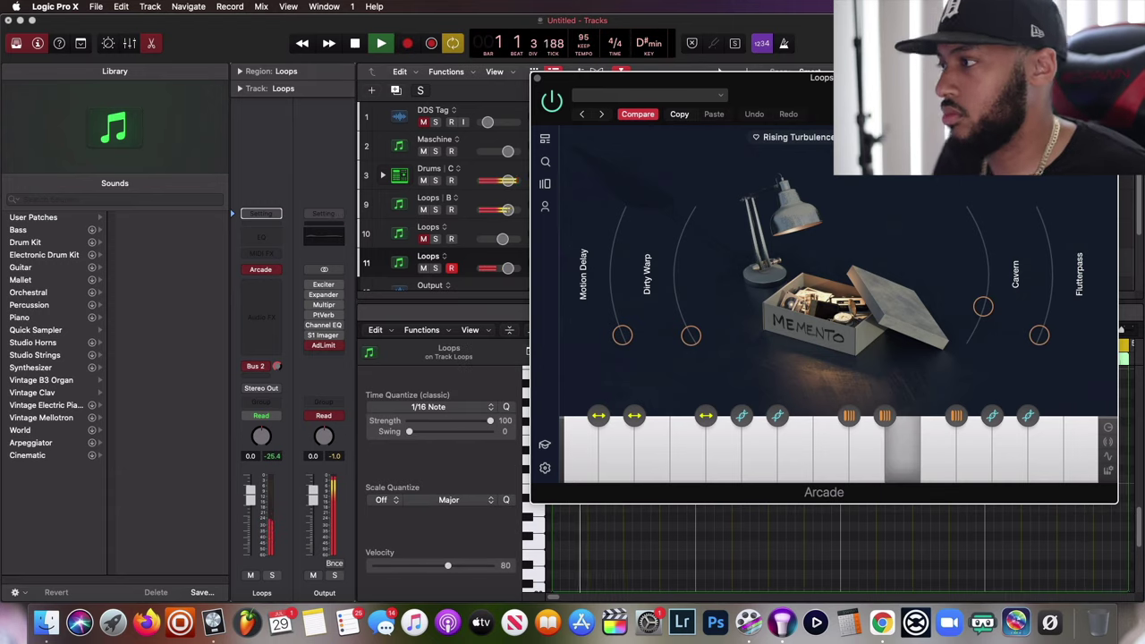
pyautogui.click(537, 79)
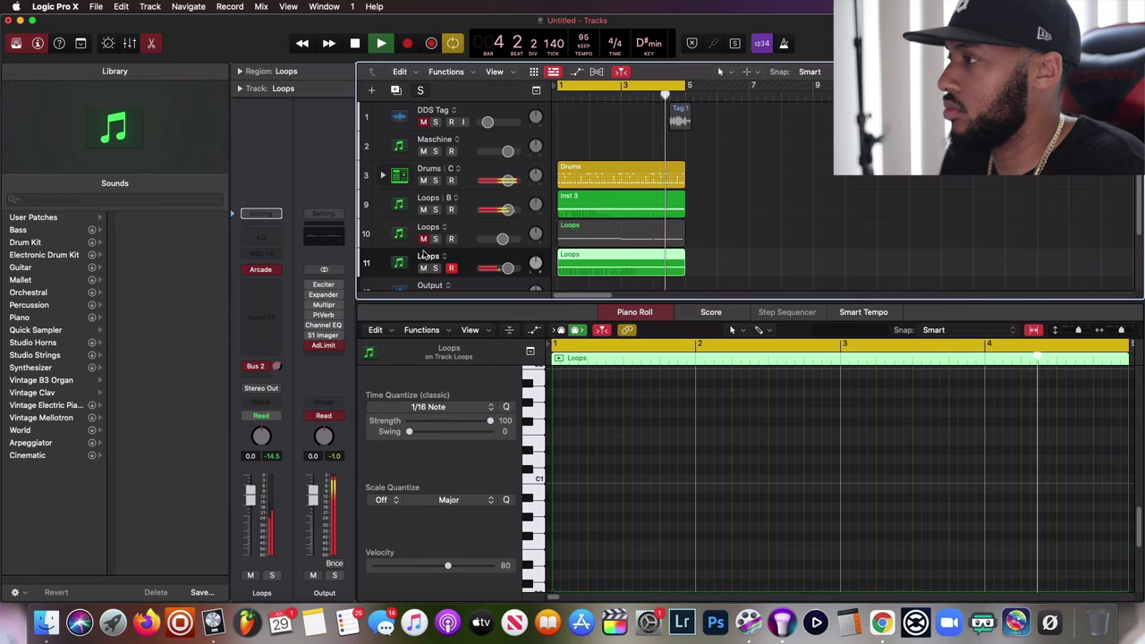
# Step: Unmute Loops track 10 during playback, lower its volume slightly, and stop after listening to the layers together
pyautogui.click(424, 240)
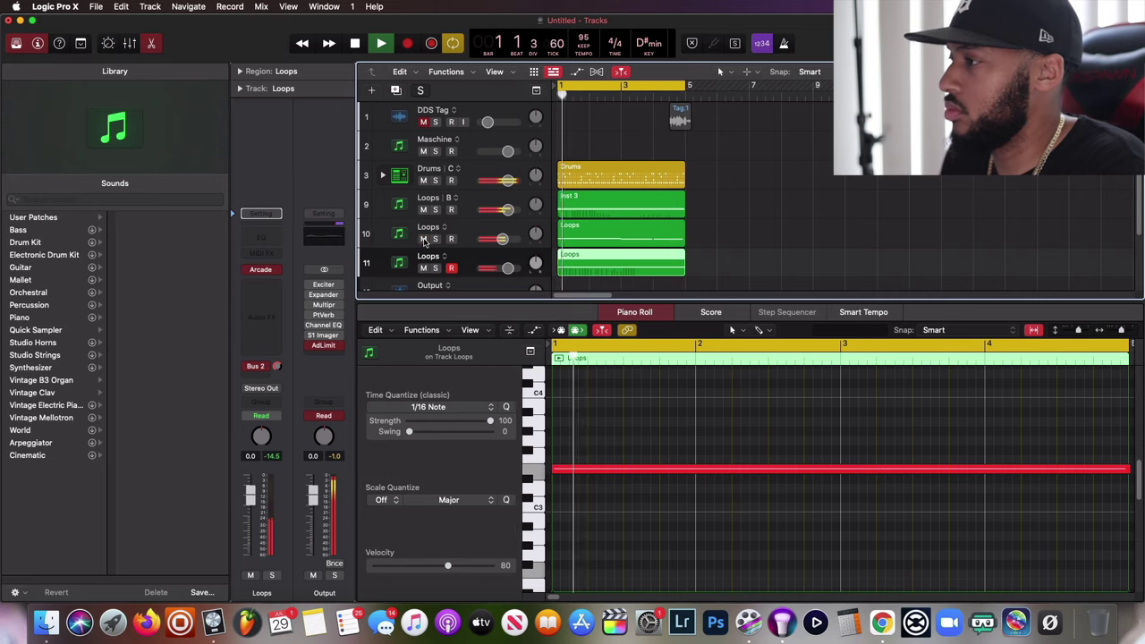
pyautogui.moveTo(502, 238); pyautogui.dragTo(501, 239)
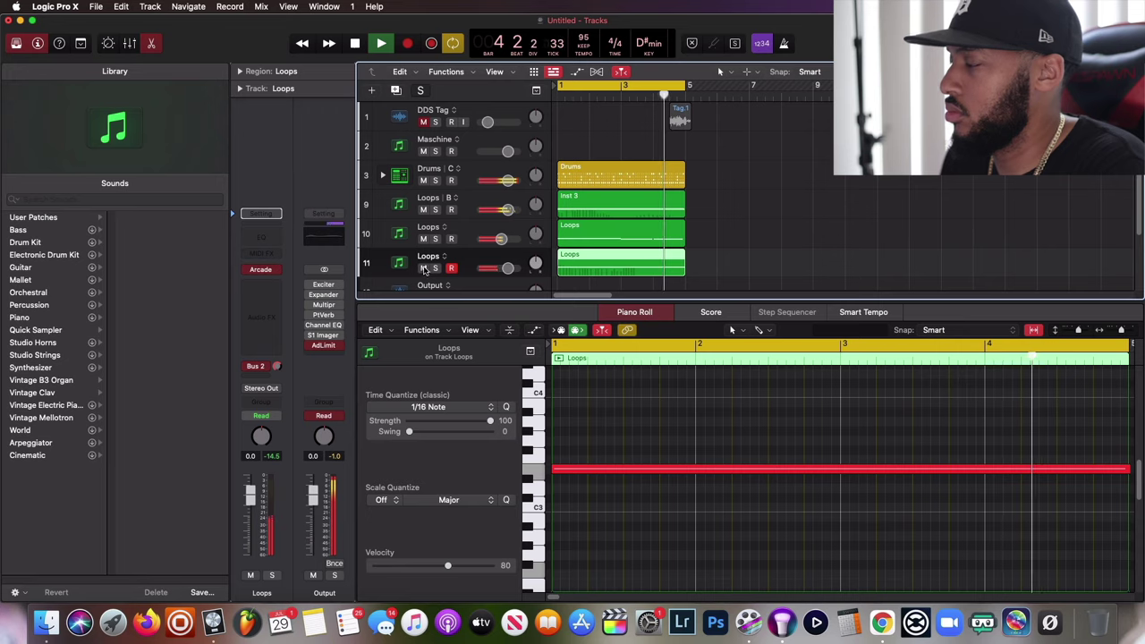
pyautogui.press('space')
# Step: Unmute Loops track 10 again, then solo Loops track 11 and start playback
pyautogui.scroll(-1, 426, 257)
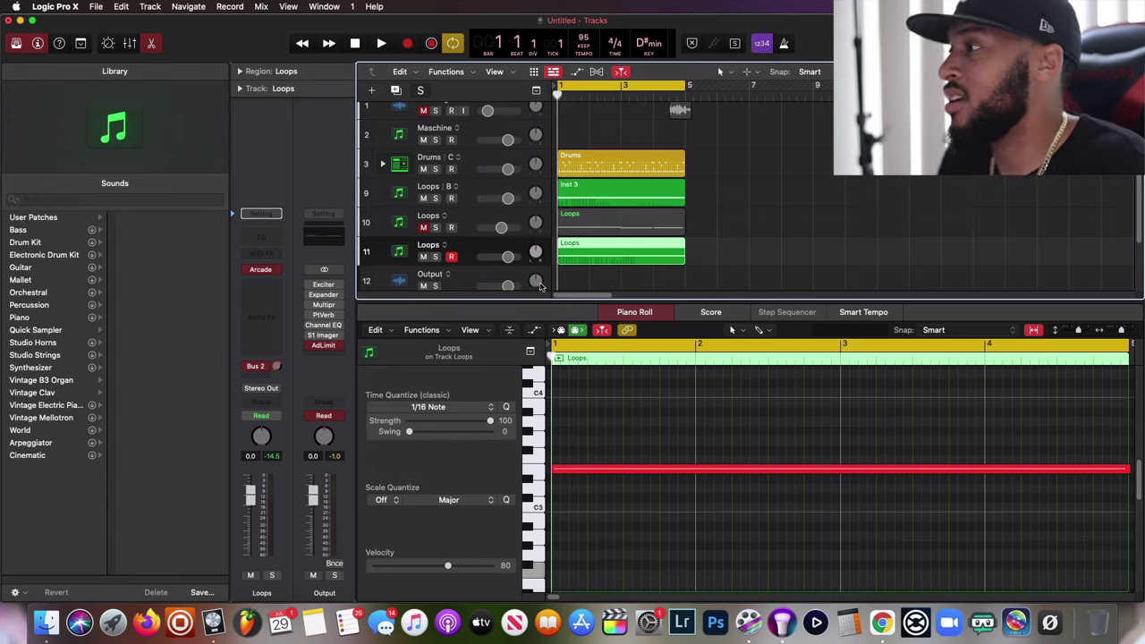
pyautogui.scroll(1, 490, 193)
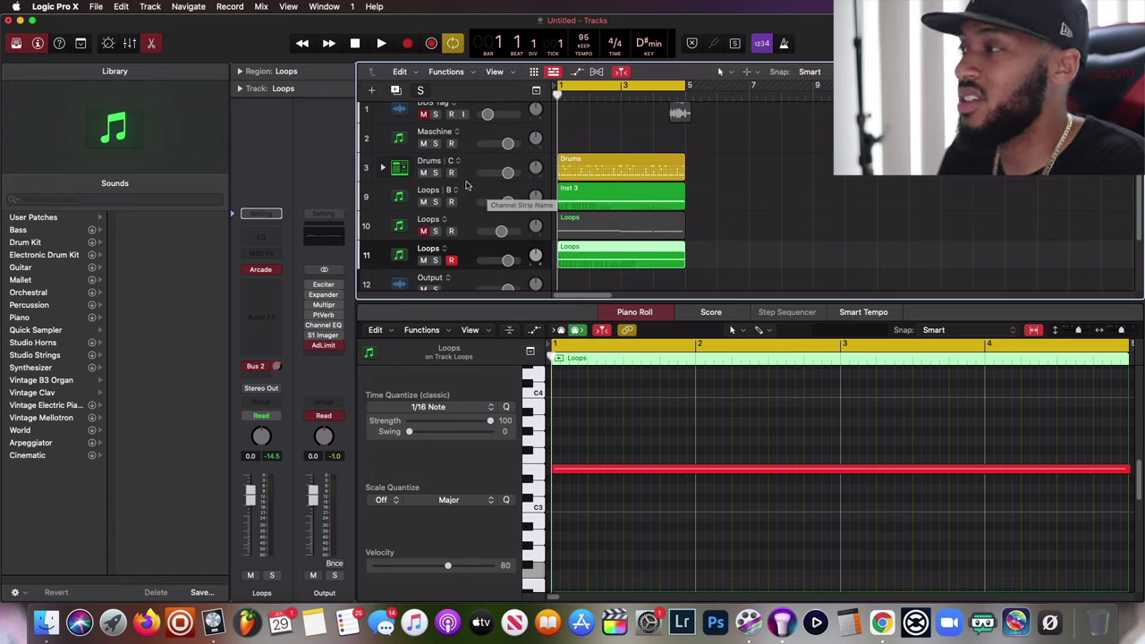
pyautogui.scroll(2, 479, 203)
pyautogui.scroll(-3, 477, 204)
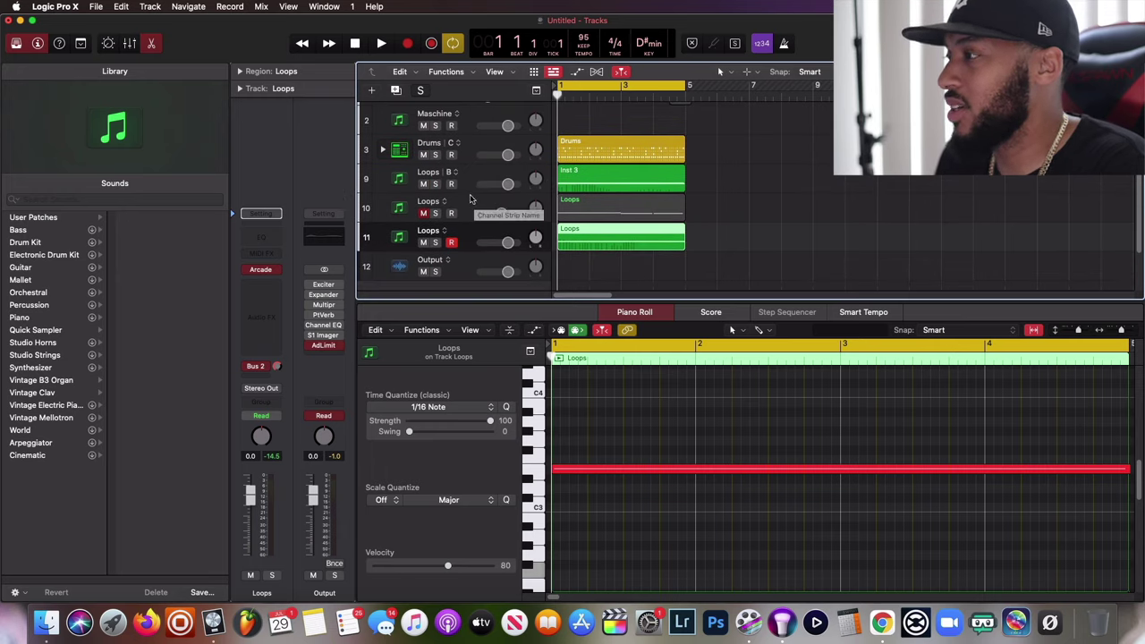
pyautogui.click(424, 213)
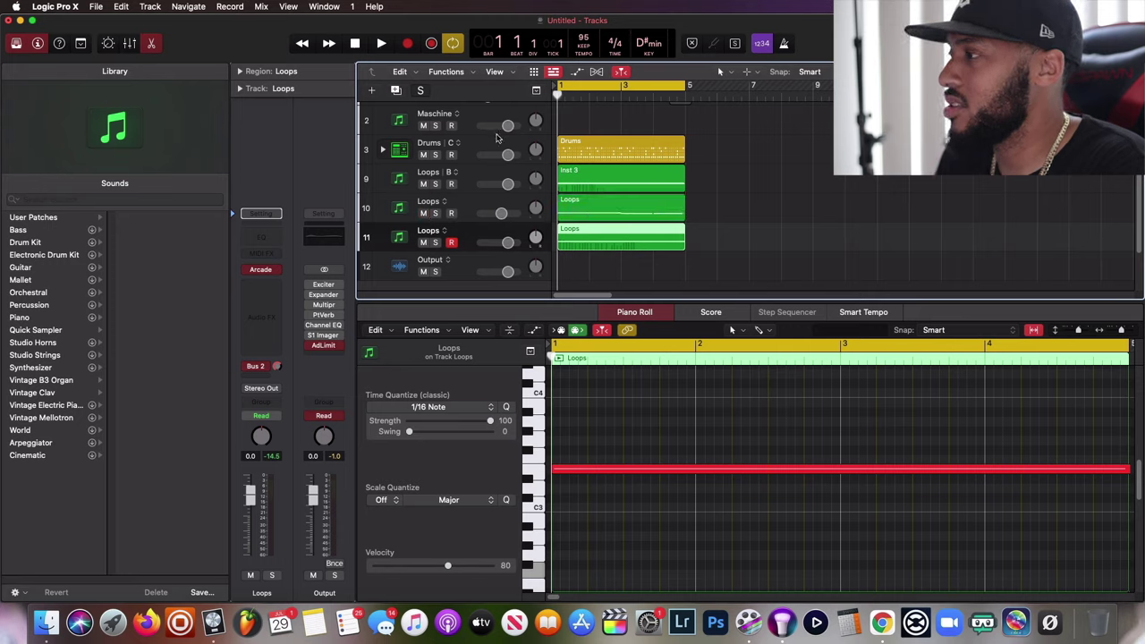
pyautogui.click(435, 243)
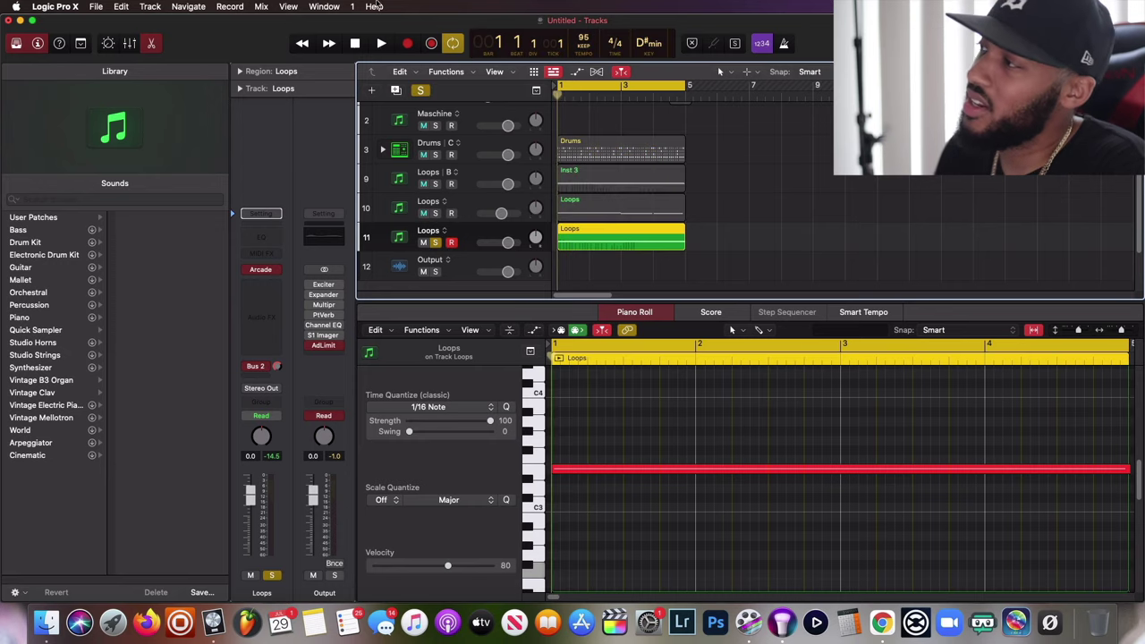
pyautogui.click(381, 44)
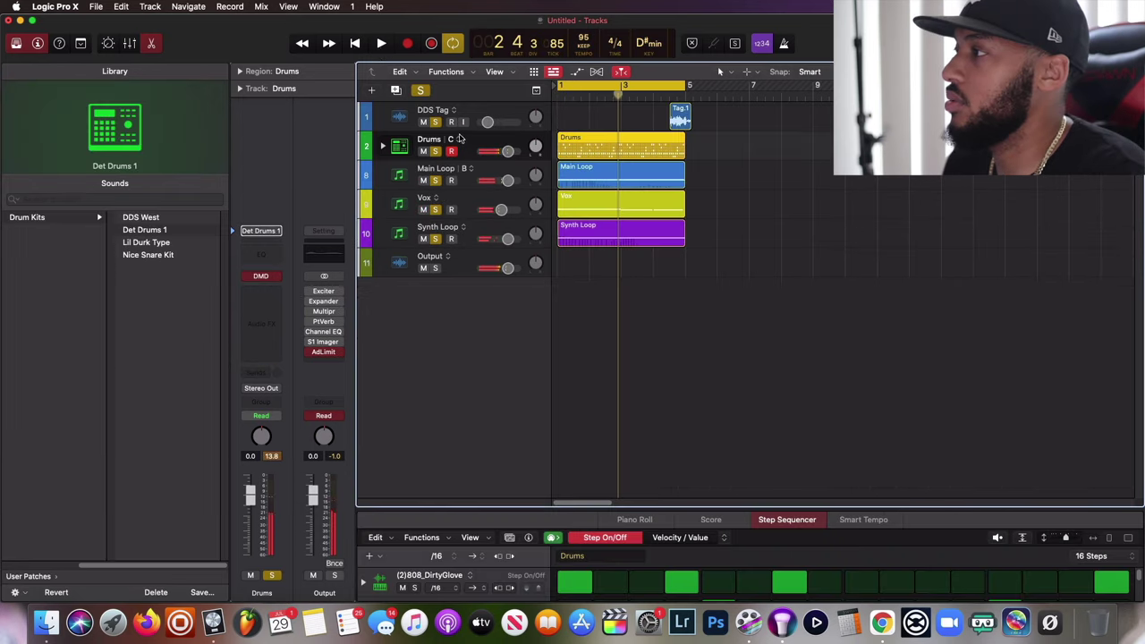
# Step: Show the inactive alternatives of the Drums and Main Loop tracks, and select the Inst 3 region in Main Loop's alternative A
pyautogui.click(459, 140)
pyautogui.click(496, 251)
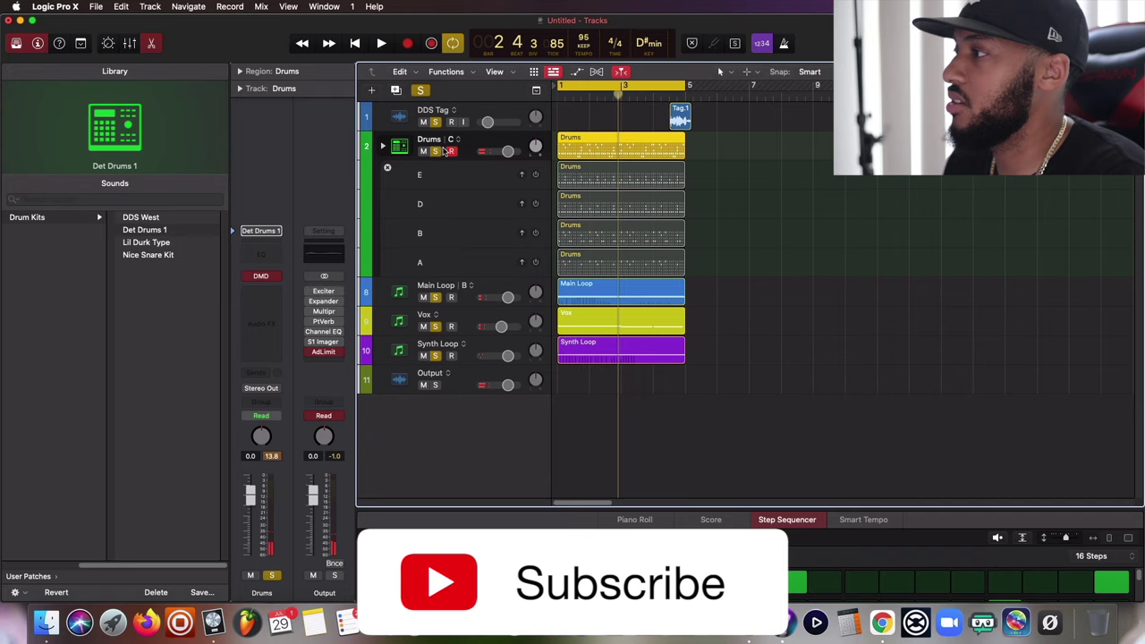
pyautogui.click(470, 285)
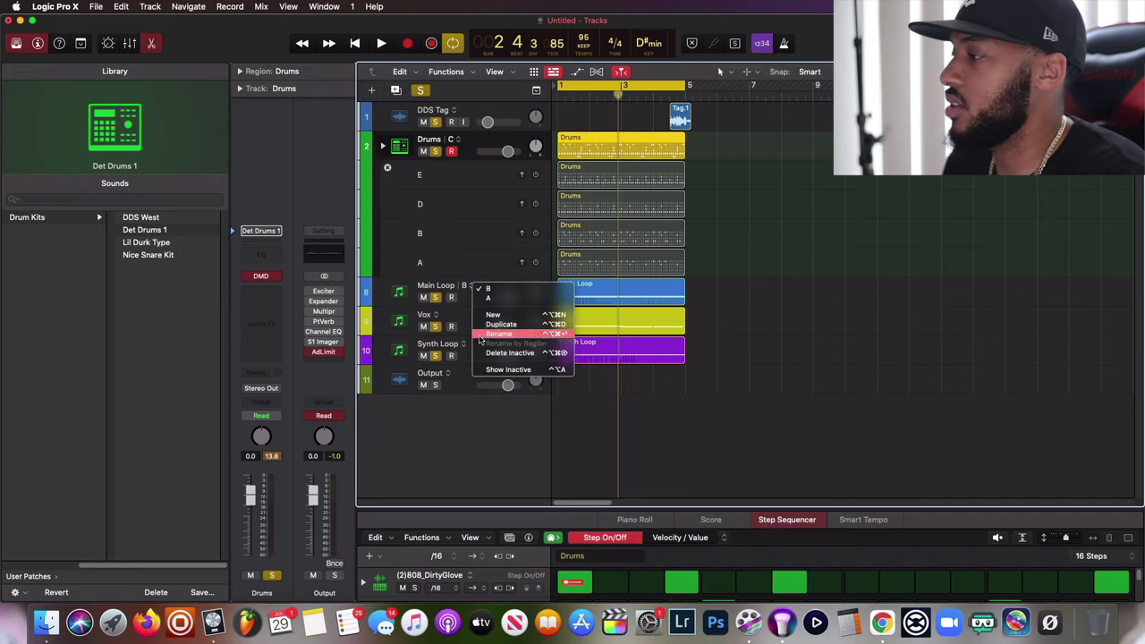
pyautogui.click(493, 371)
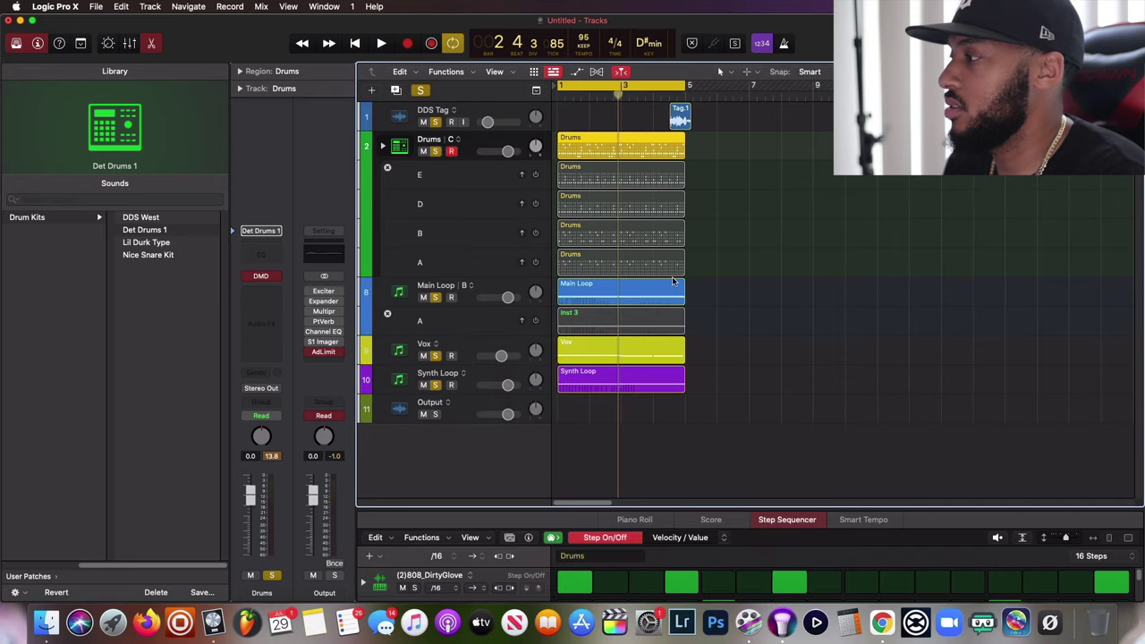
pyautogui.click(606, 317)
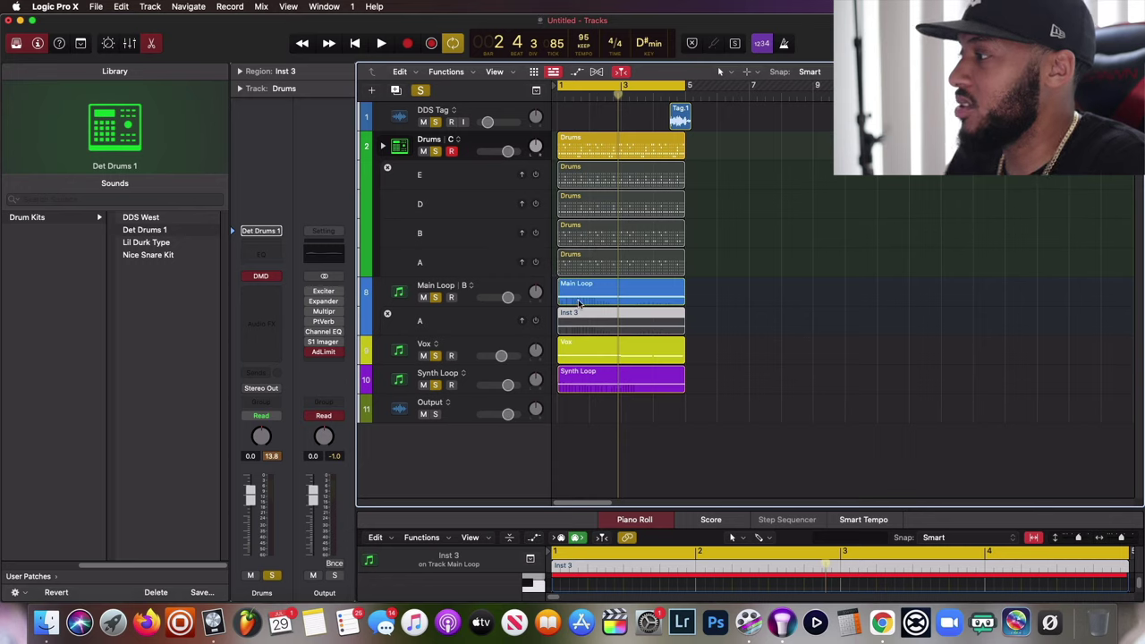
# Step: Move the active Main Loop, Drums, Vox and Synth Loop regions from bar 1 to bar 5
pyautogui.moveTo(646, 291); pyautogui.dragTo(777, 309)
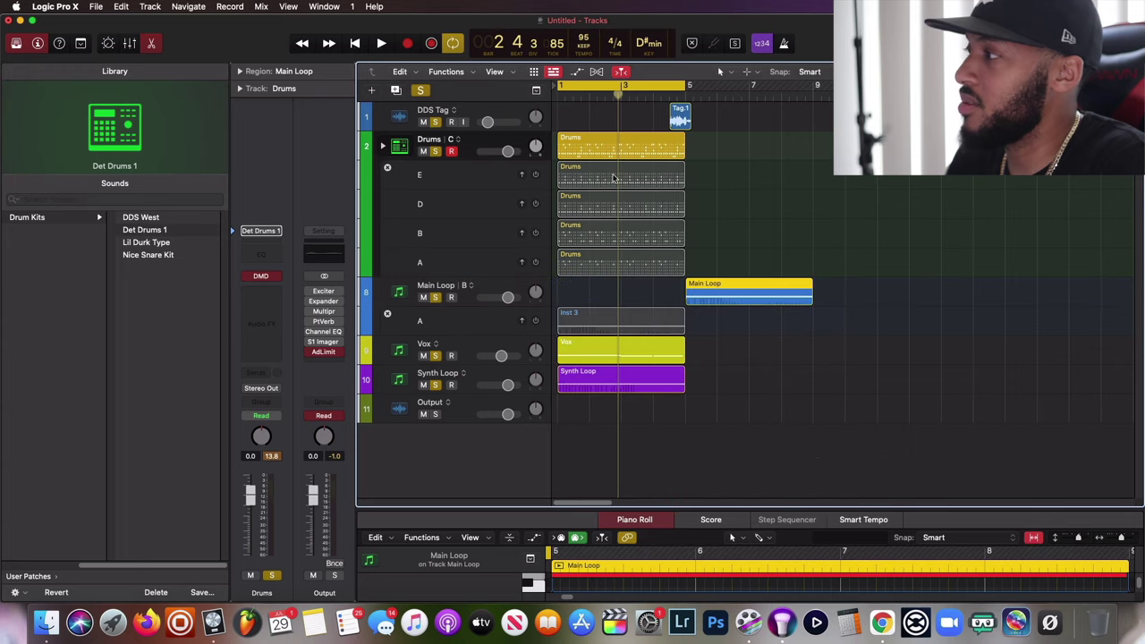
pyautogui.moveTo(586, 148); pyautogui.dragTo(715, 145)
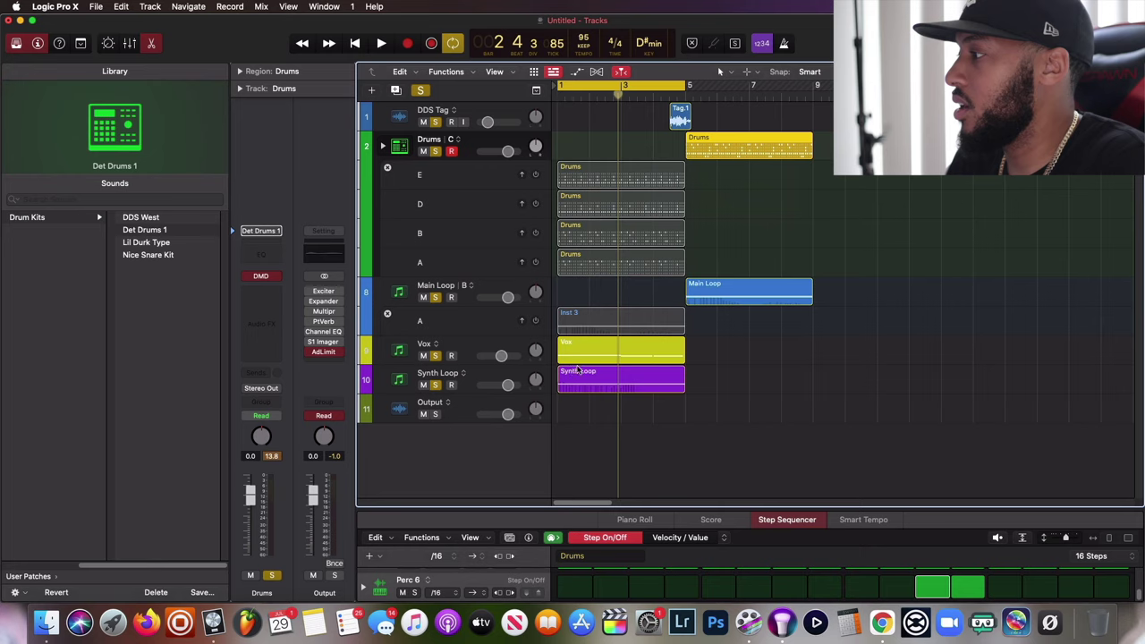
pyautogui.moveTo(594, 352); pyautogui.dragTo(723, 351)
pyautogui.moveTo(572, 379); pyautogui.dragTo(699, 381)
# Step: Move the Inst 3 region from alternative A onto the active Main Loop lane at bar 1 and rename it Loop Intro
pyautogui.click(565, 315)
pyautogui.moveTo(566, 314); pyautogui.dragTo(577, 298)
pyautogui.doubleClick(569, 284)
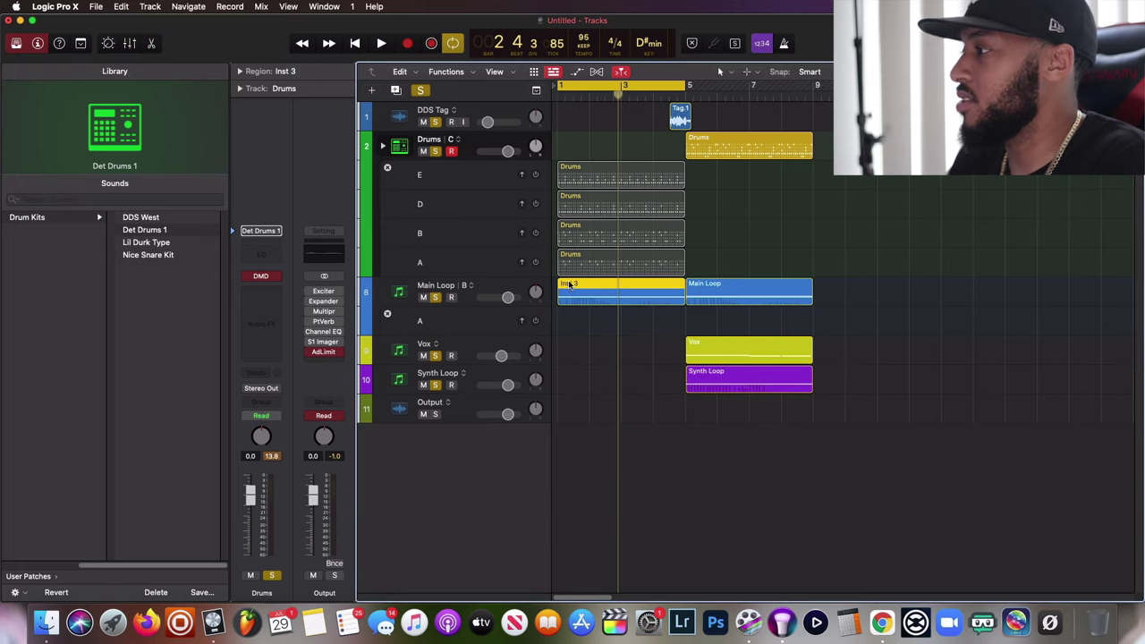
pyautogui.click(569, 285)
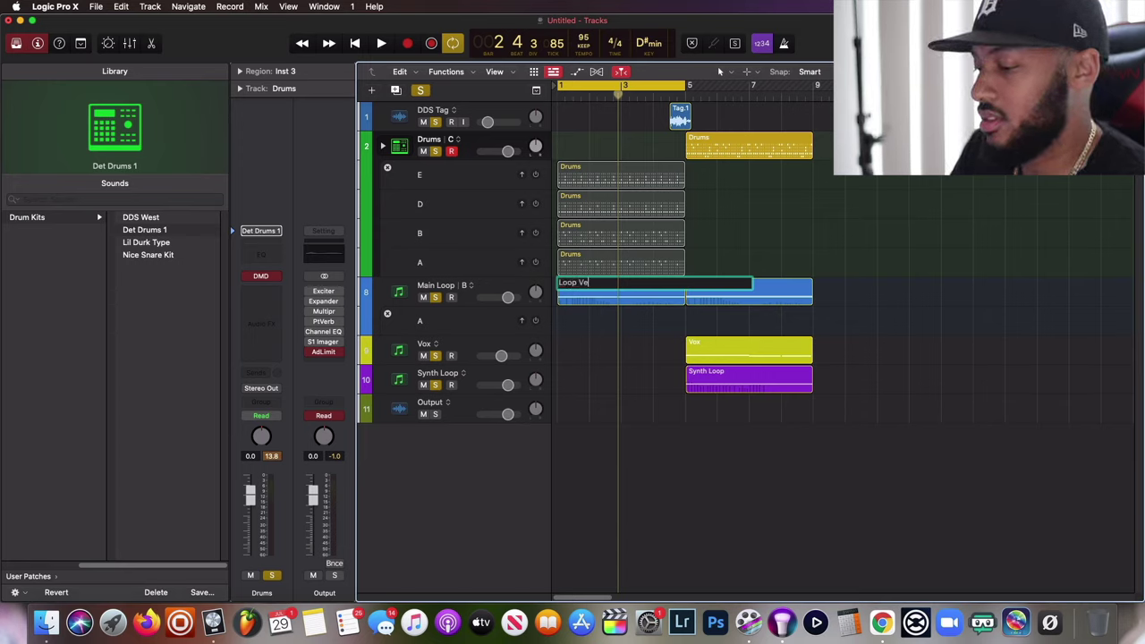
pyautogui.write('Loop Intro')
pyautogui.press('Return')
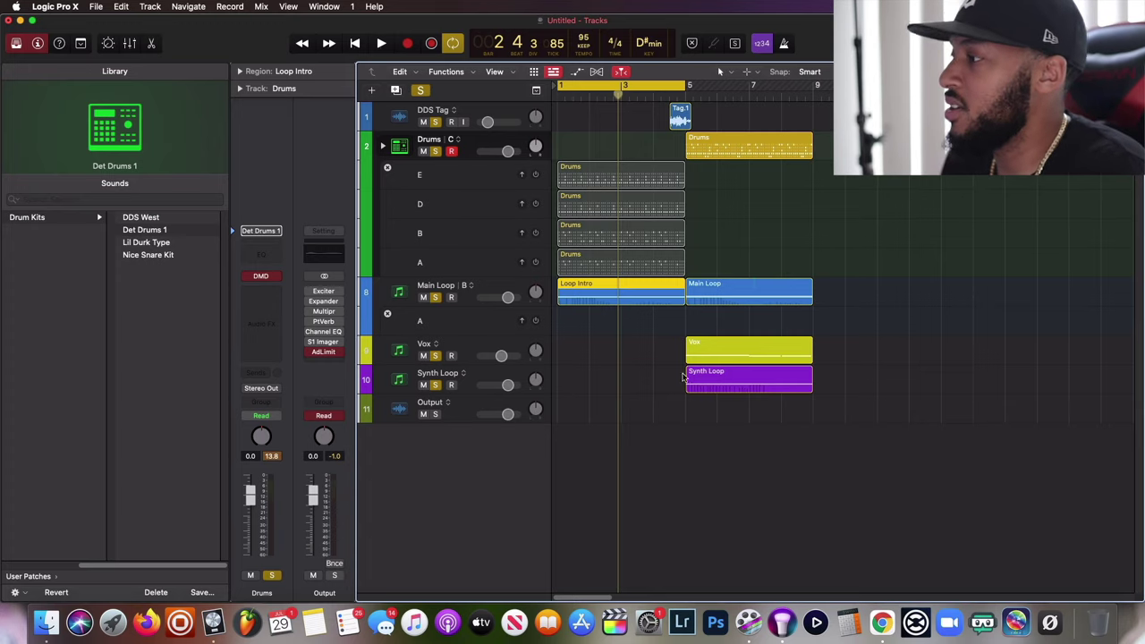
# Step: Copy the Vox region to bar 1 under Loop Intro and play the intro briefly from the start
pyautogui.click(708, 352)
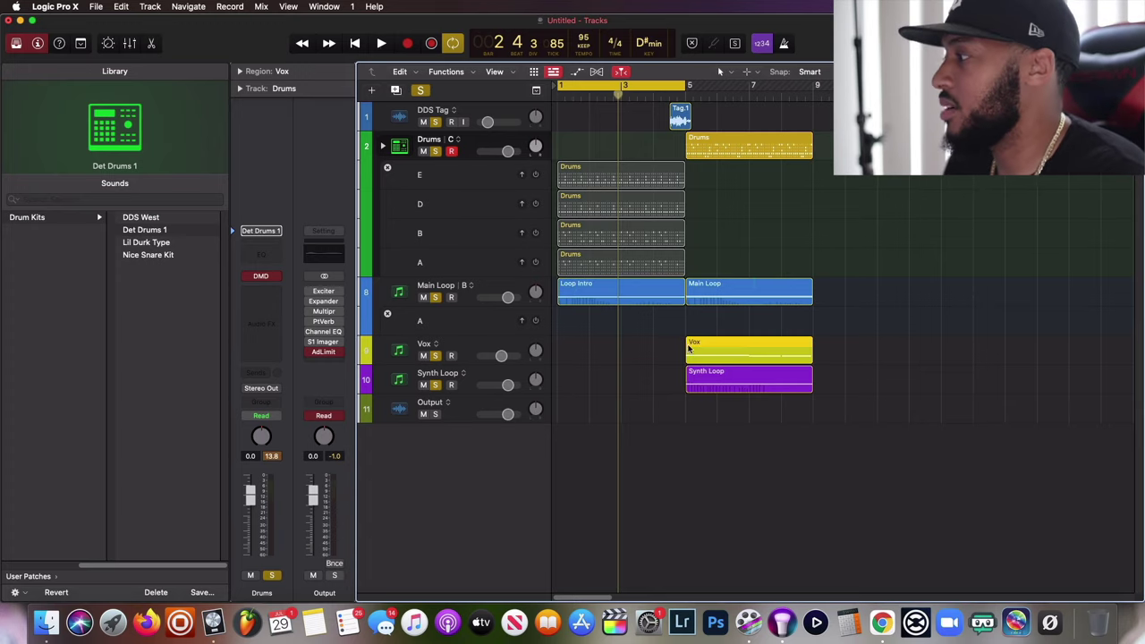
pyautogui.moveTo(689, 349); pyautogui.dragTo(562, 350)
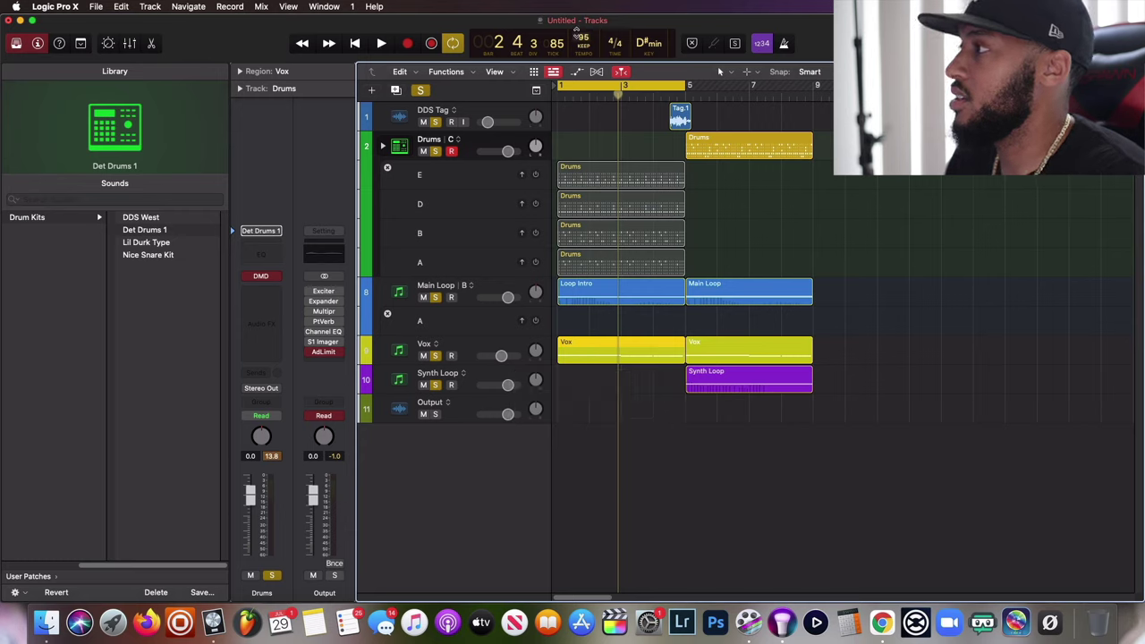
pyautogui.click(355, 44)
pyautogui.click(381, 44)
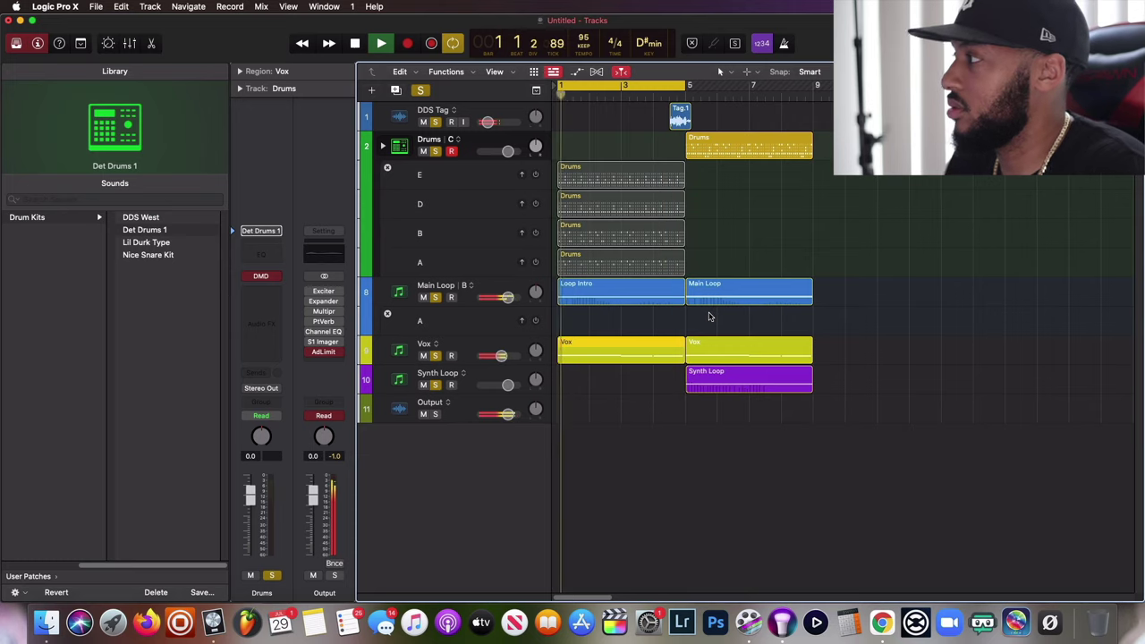
pyautogui.press('space')
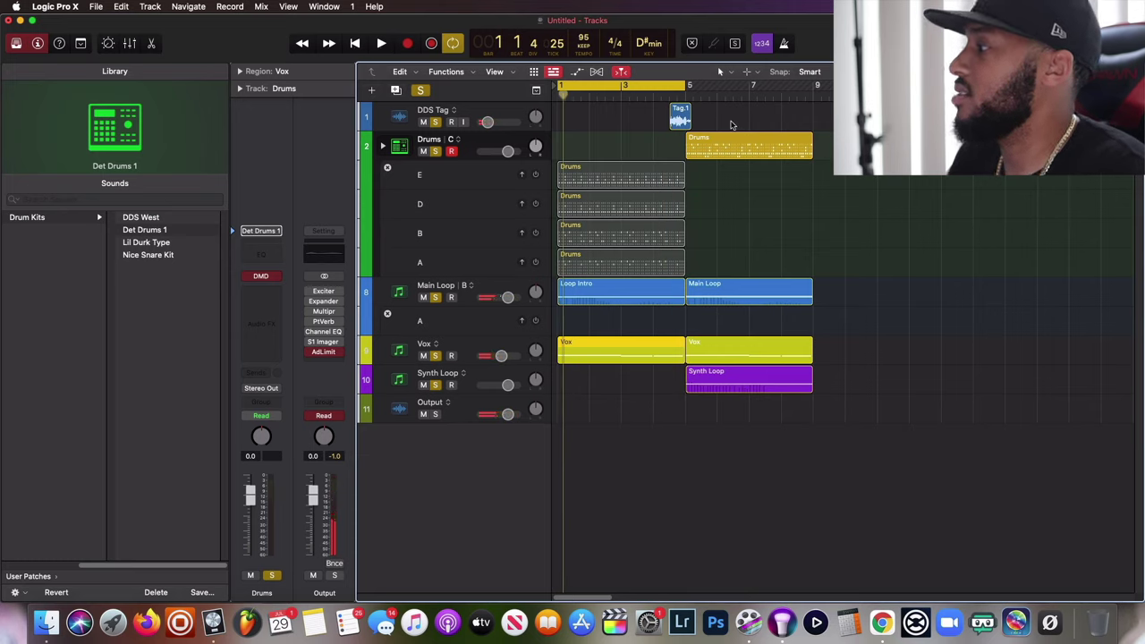
# Step: Loop the Drums, Main Loop, Vox and Synth Loop regions at bar 5 out to bar 13, and hide the Main Loop track's inactive alternatives
pyautogui.moveTo(747, 123); pyautogui.dragTo(757, 398)
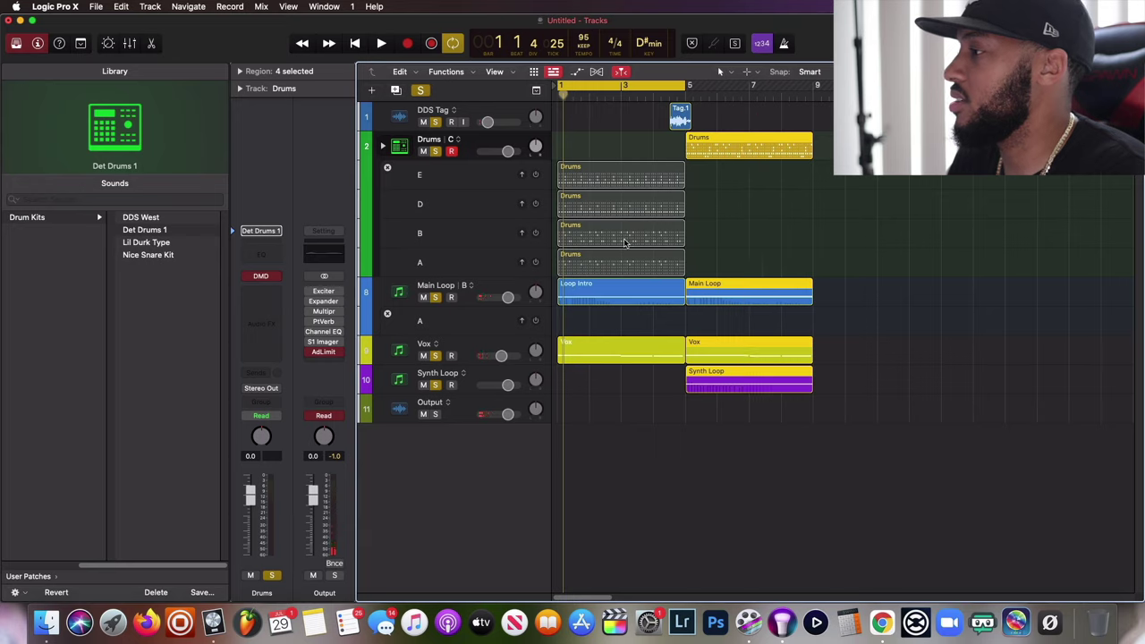
pyautogui.click(387, 315)
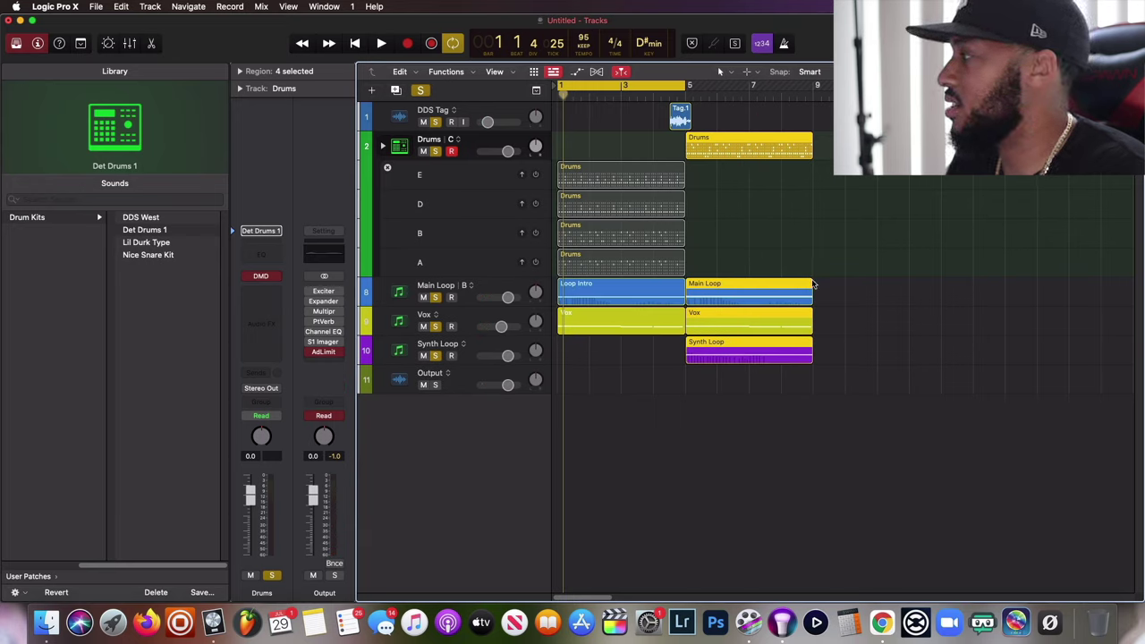
pyautogui.moveTo(816, 283); pyautogui.dragTo(940, 288)
pyautogui.click(766, 195)
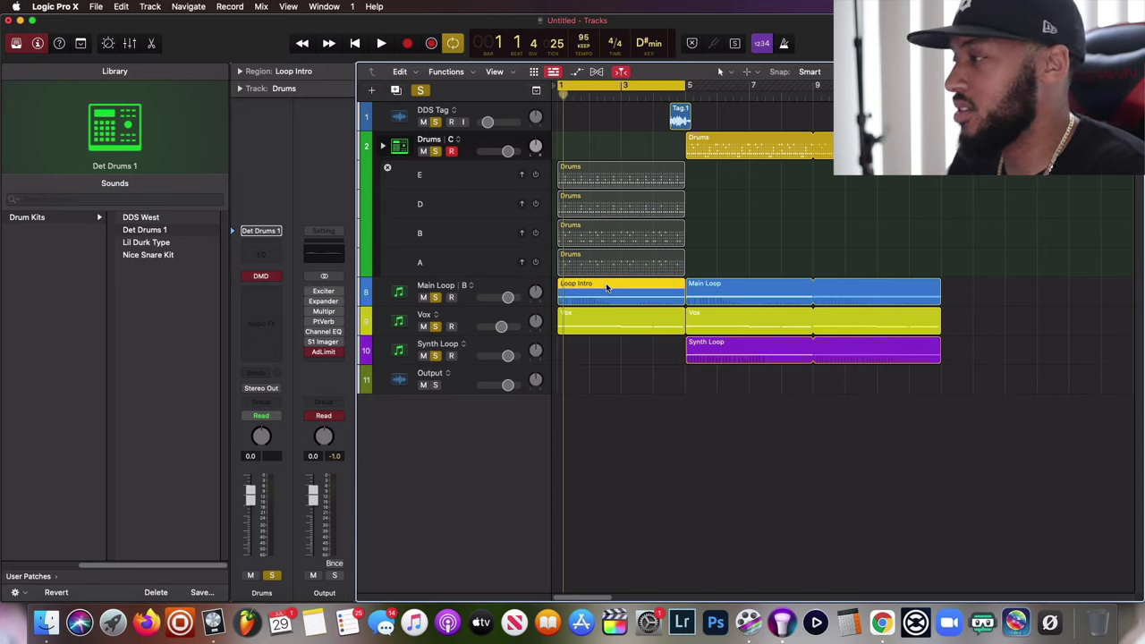
# Step: Copy the Loop Intro and Synth Loop regions to bar 13, and loop the Loop Intro copy out to bar 21
pyautogui.moveTo(606, 282); pyautogui.dragTo(991, 289)
pyautogui.moveTo(712, 348); pyautogui.dragTo(968, 350)
pyautogui.moveTo(1068, 280); pyautogui.dragTo(1109, 285)
pyautogui.hscroll(-4, 804, 179)
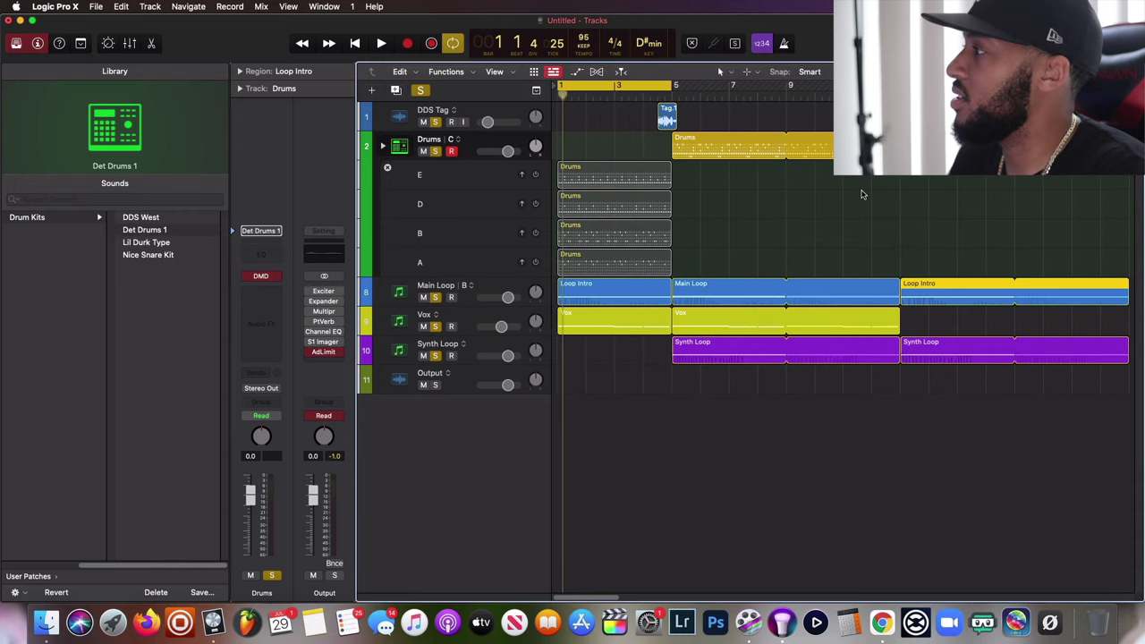
# Step: Bring Drums regions from inactive alternatives A and B onto the active Drums lane from bar 13 and extend them above the second Loop Intro
pyautogui.moveTo(601, 265); pyautogui.dragTo(942, 146)
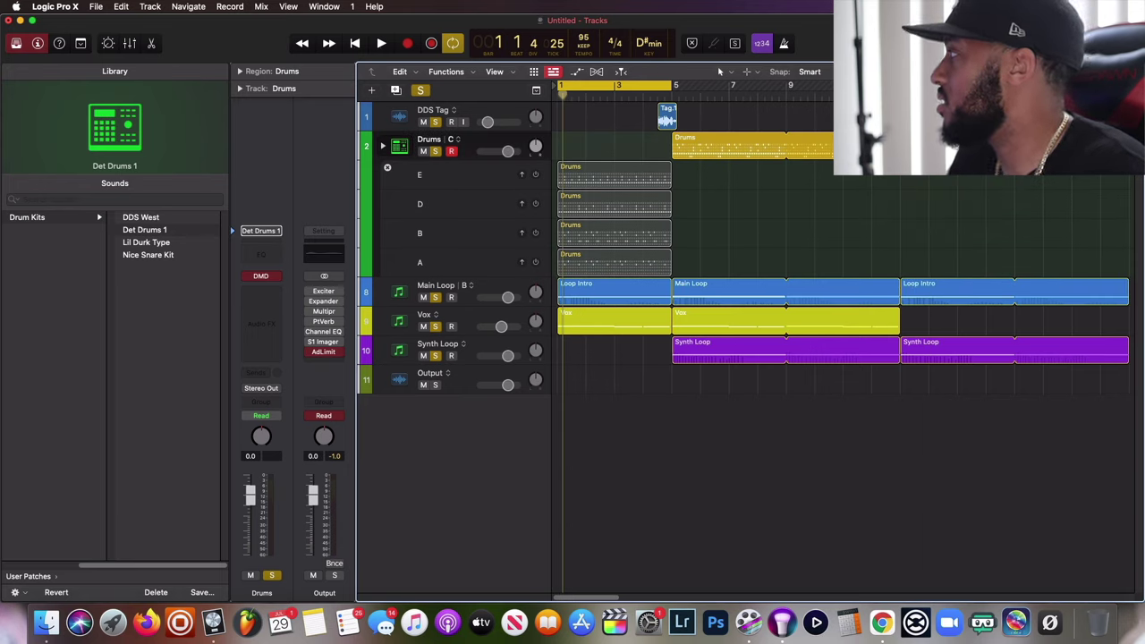
pyautogui.moveTo(1012, 140); pyautogui.dragTo(1100, 140)
pyautogui.moveTo(1142, 198); pyautogui.dragTo(1125, 188)
pyautogui.moveTo(1074, 141); pyautogui.dragTo(1060, 142)
pyautogui.hscroll(-3, 565, 188)
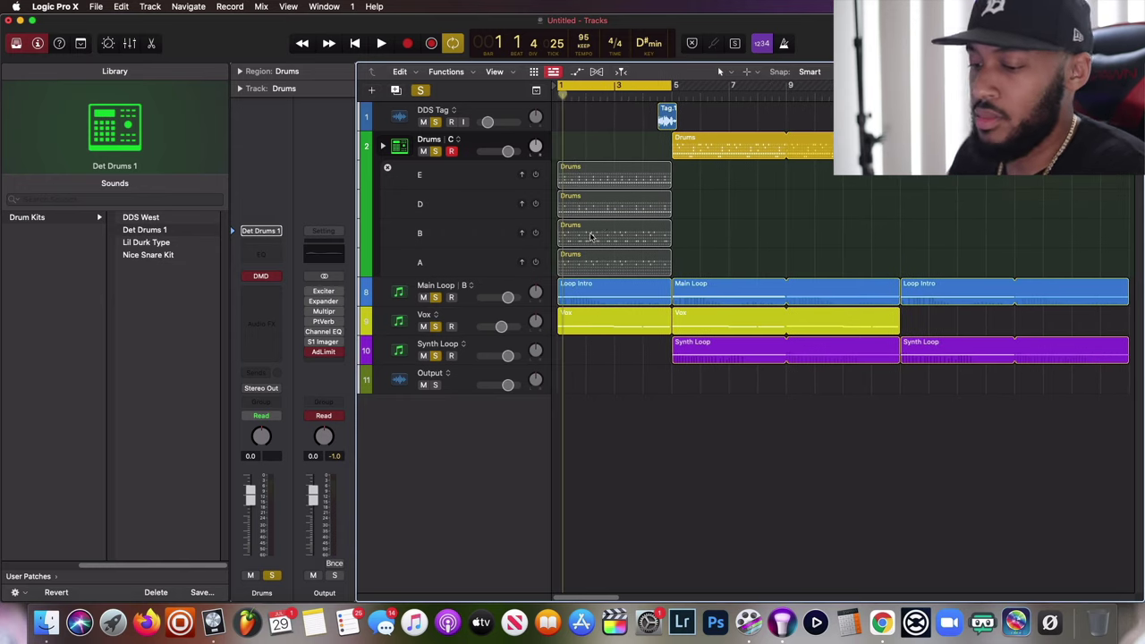
pyautogui.moveTo(601, 231); pyautogui.dragTo(1086, 192)
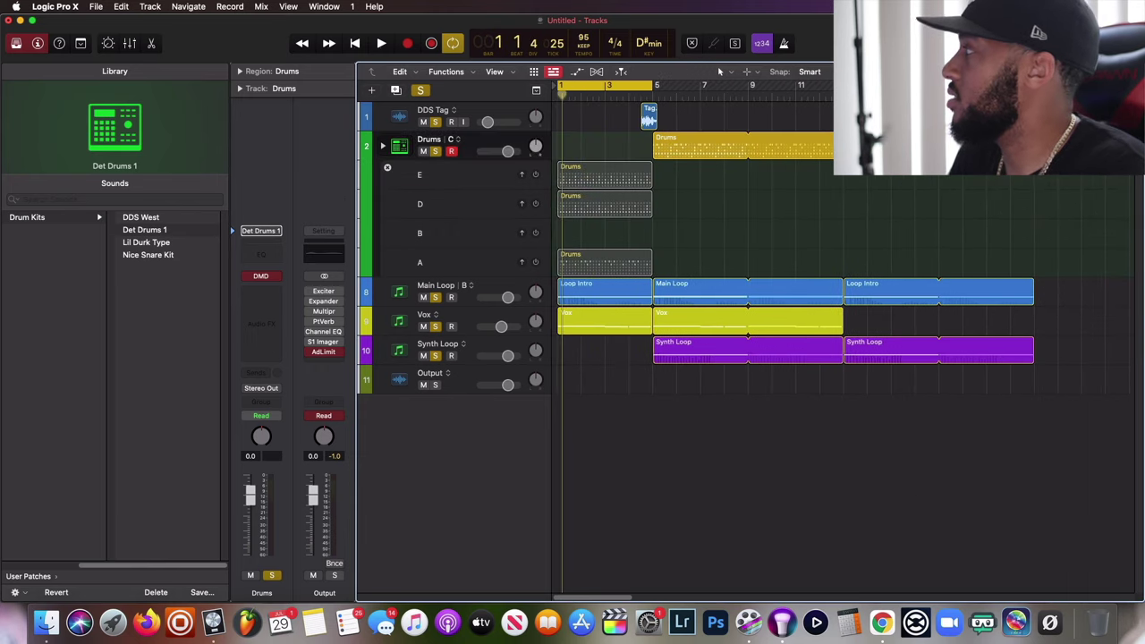
pyautogui.moveTo(1032, 138); pyautogui.dragTo(1067, 139)
pyautogui.hscroll(-5, 690, 435)
# Step: Rename the active Drums region at bar 5 to Hook
pyautogui.click(701, 139)
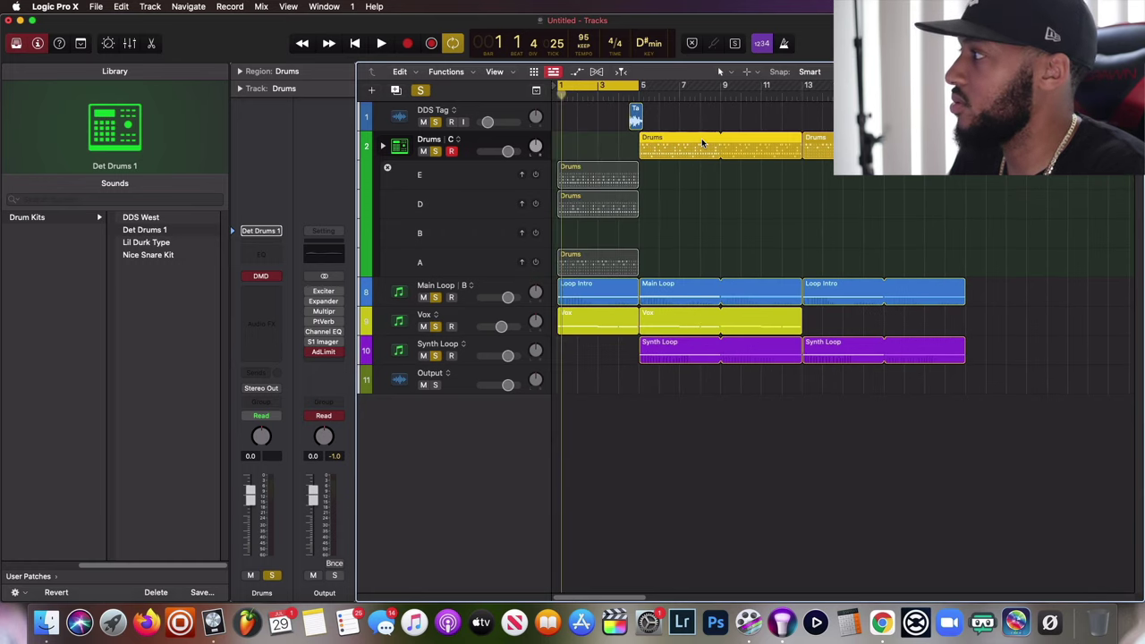
pyautogui.hotkey('shift', 'n')
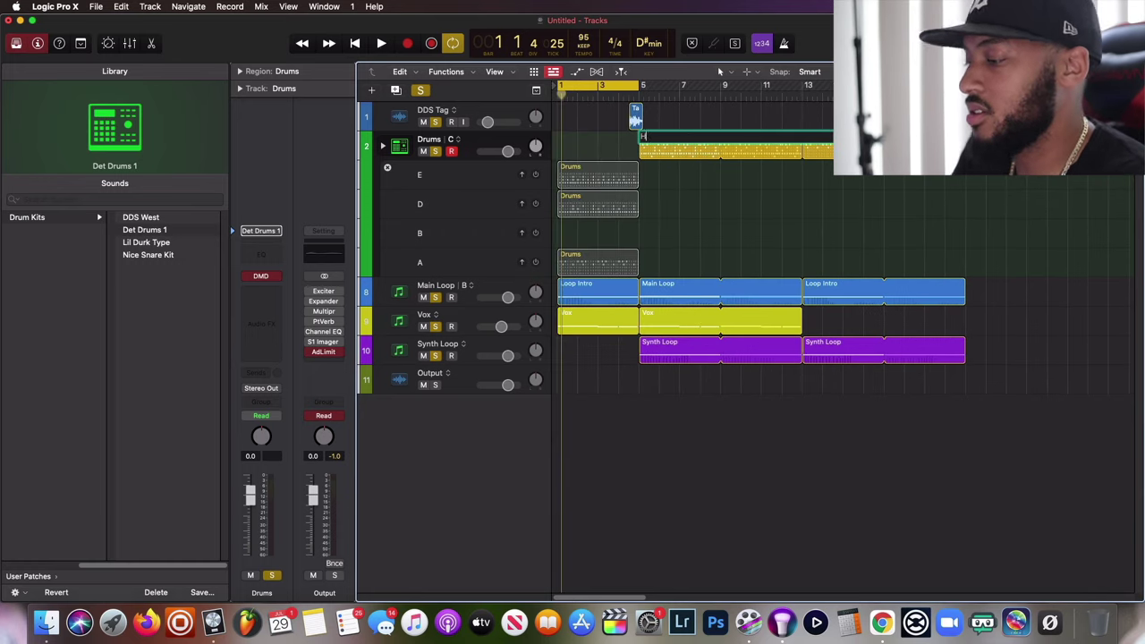
pyautogui.write('Hook')
pyautogui.press('Return')
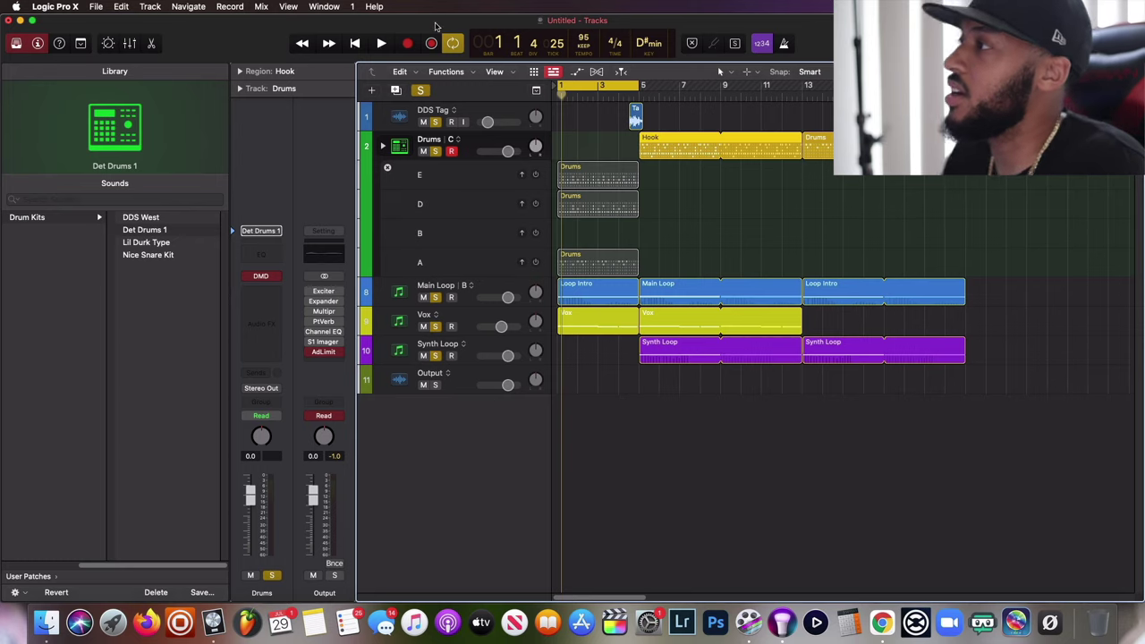
# Step: Turn off cycle mode and play the arrangement from the intro into the hook
pyautogui.click(452, 43)
pyautogui.click(380, 44)
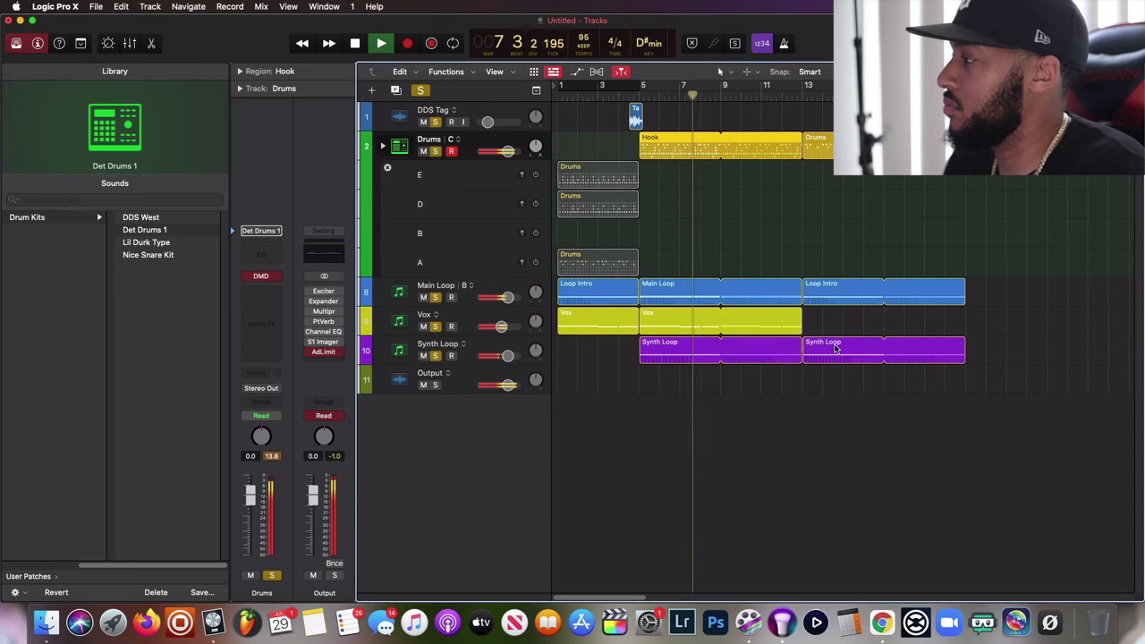
# Step: Move the Synth Loop region from bar 13 to bar 21 and copy the Loop Intro to bar 21
pyautogui.click(835, 348)
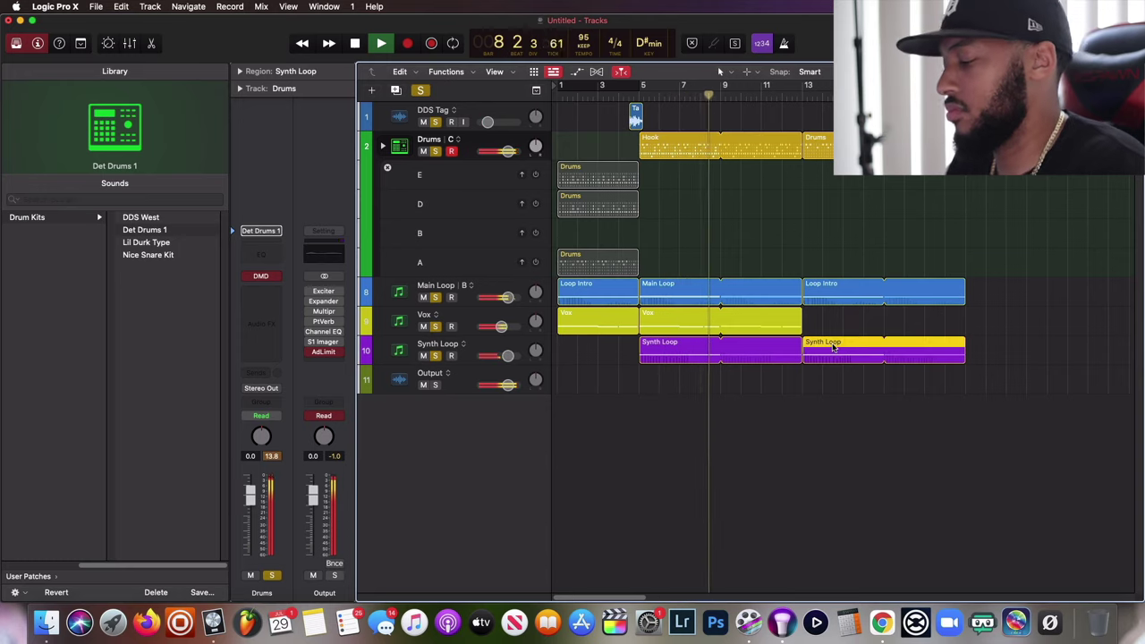
pyautogui.moveTo(833, 348); pyautogui.dragTo(995, 362)
pyautogui.moveTo(830, 293); pyautogui.dragTo(983, 290)
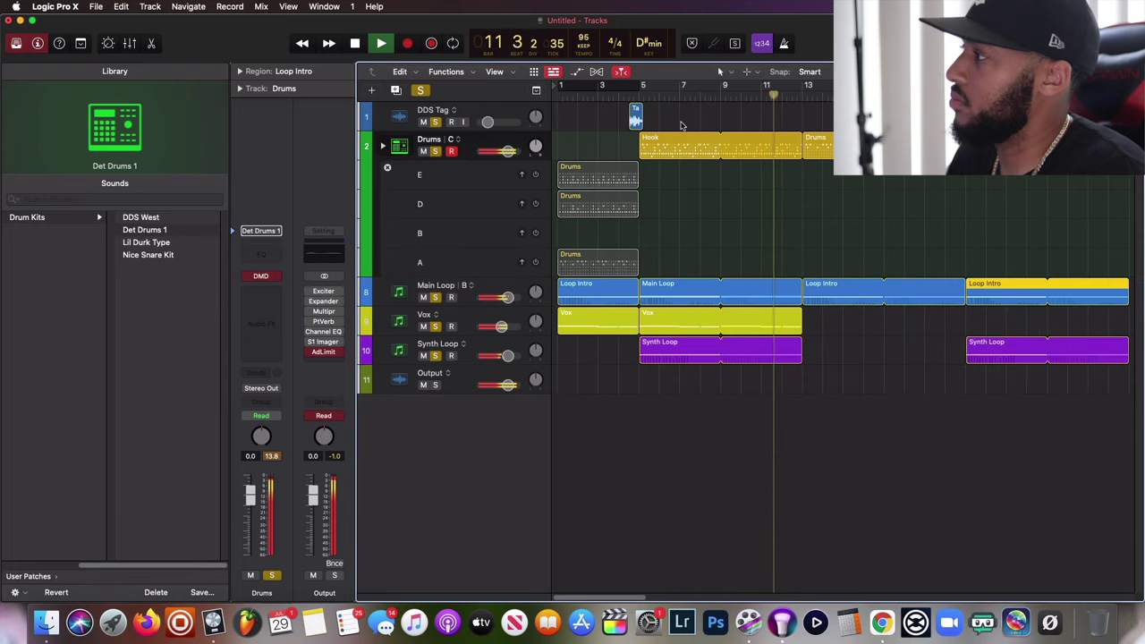
# Step: Copy the Hook drums, Main Loop, Vox and Synth Loop regions from bar 5 to bar 29
pyautogui.moveTo(683, 125); pyautogui.dragTo(692, 394)
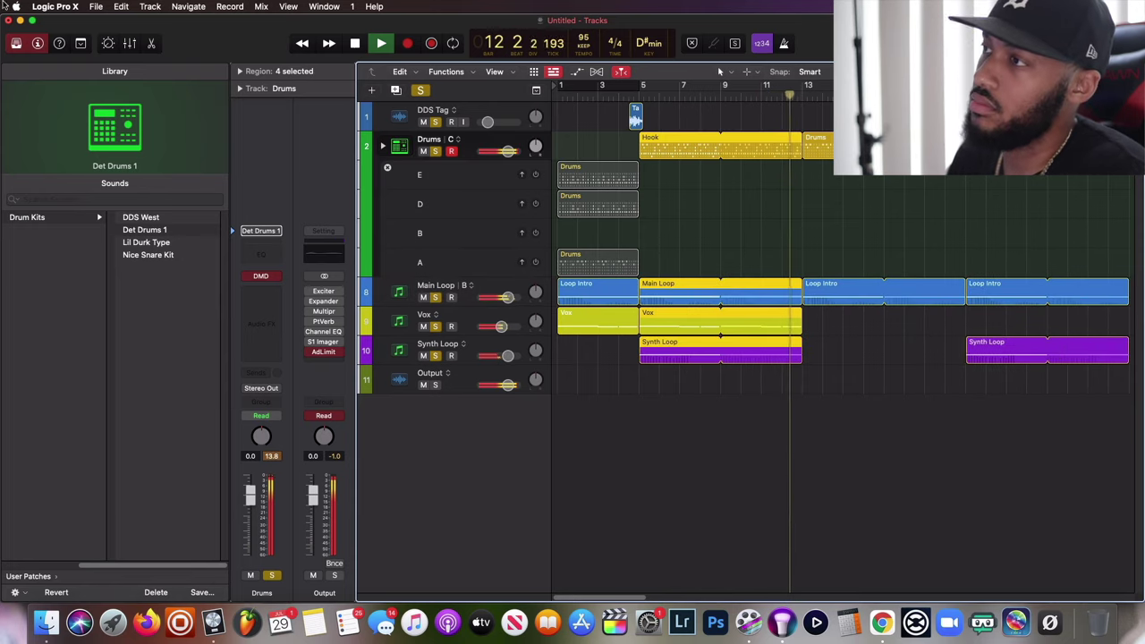
pyautogui.press('y')
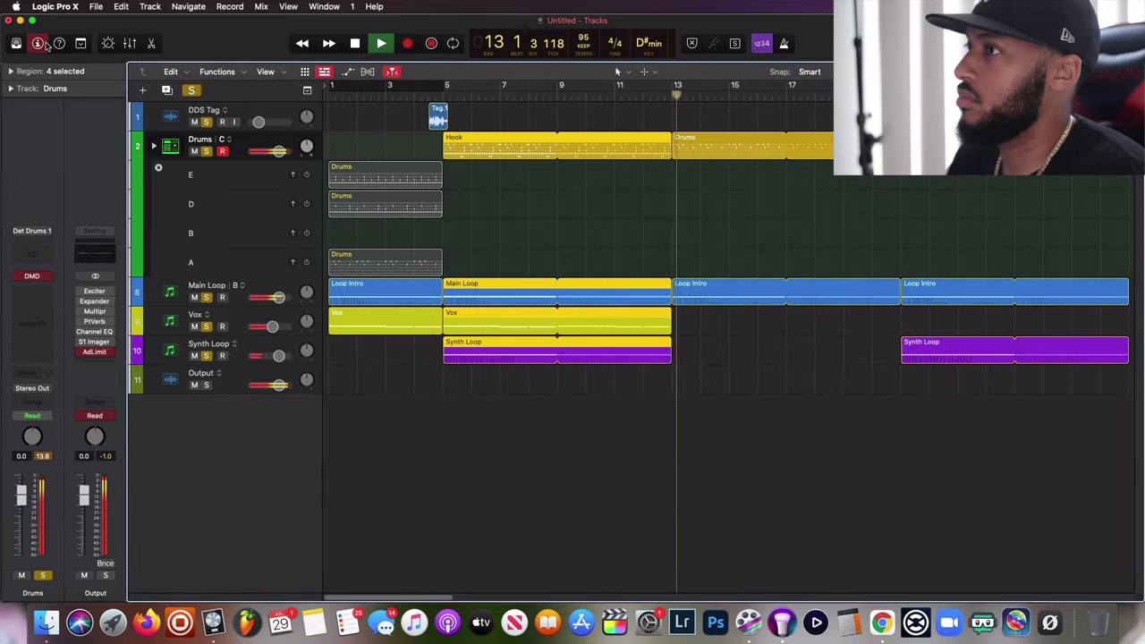
pyautogui.press('i')
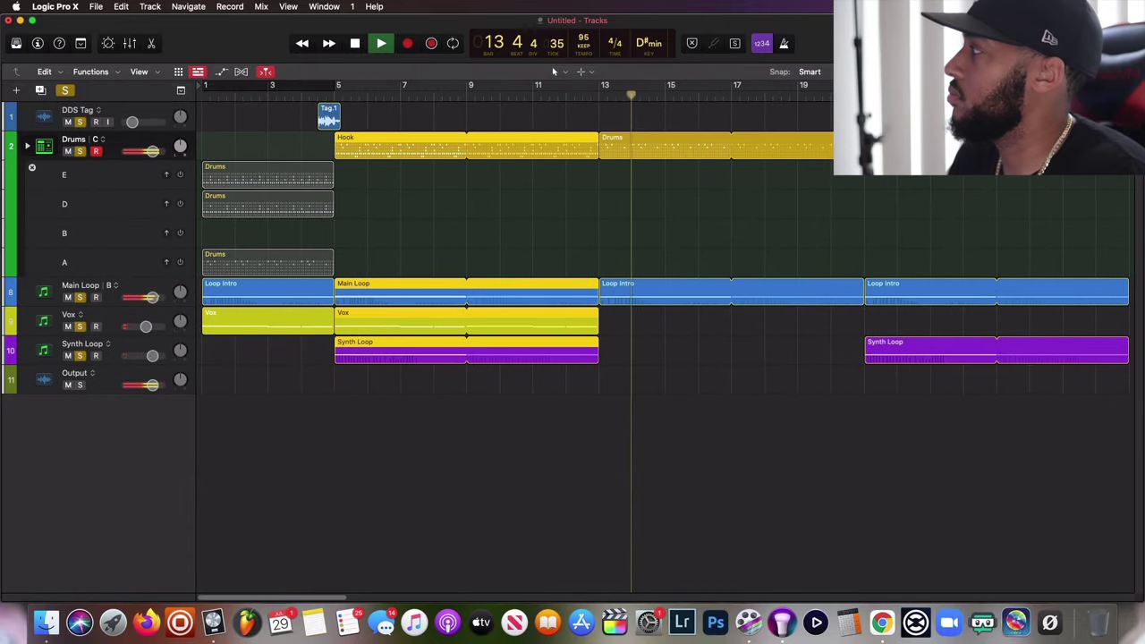
pyautogui.moveTo(354, 153); pyautogui.dragTo(1086, 156)
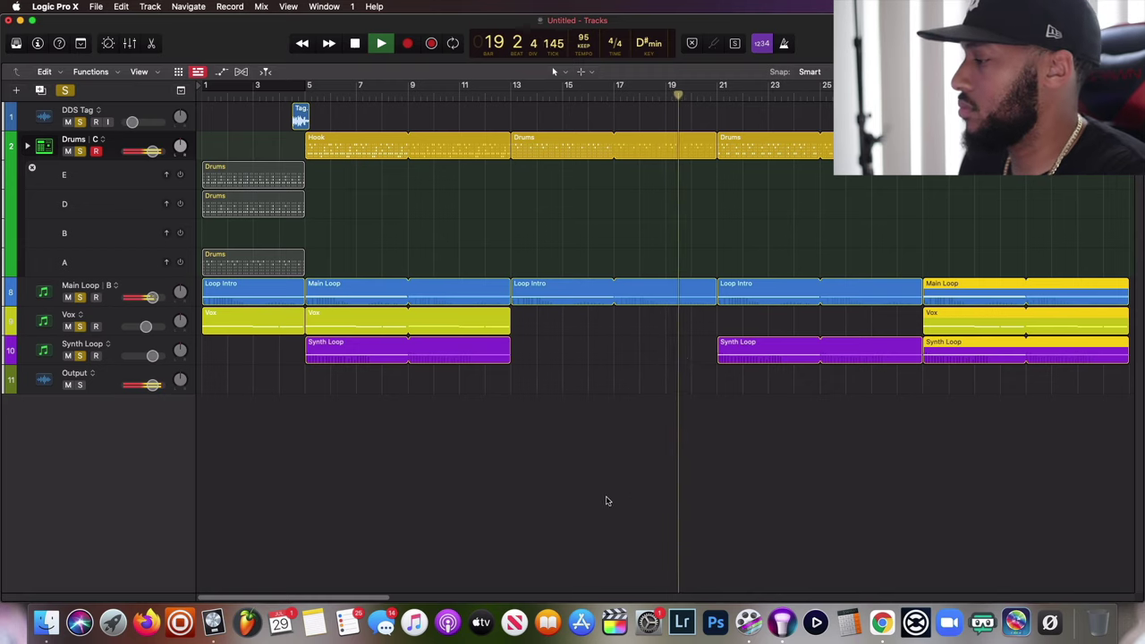
pyautogui.moveTo(356, 597); pyautogui.dragTo(416, 617)
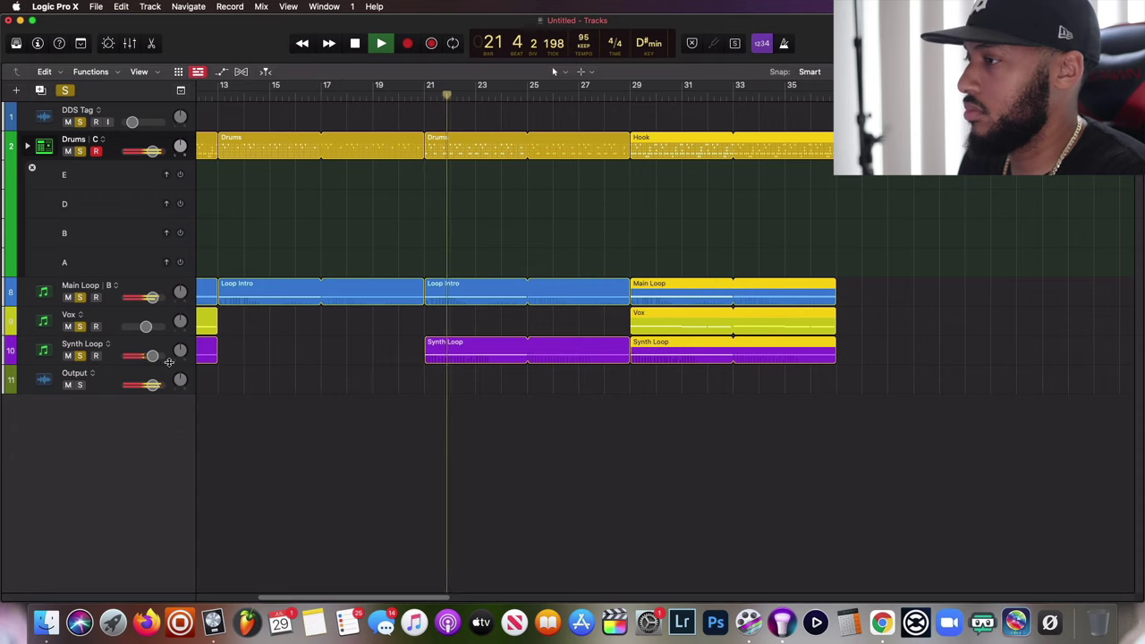
# Step: Lower the track volumes to -13 dB for Synth Loop, -9 dB for Main Loop and -11 dB for Vox
pyautogui.hscroll(-5, 152, 357)
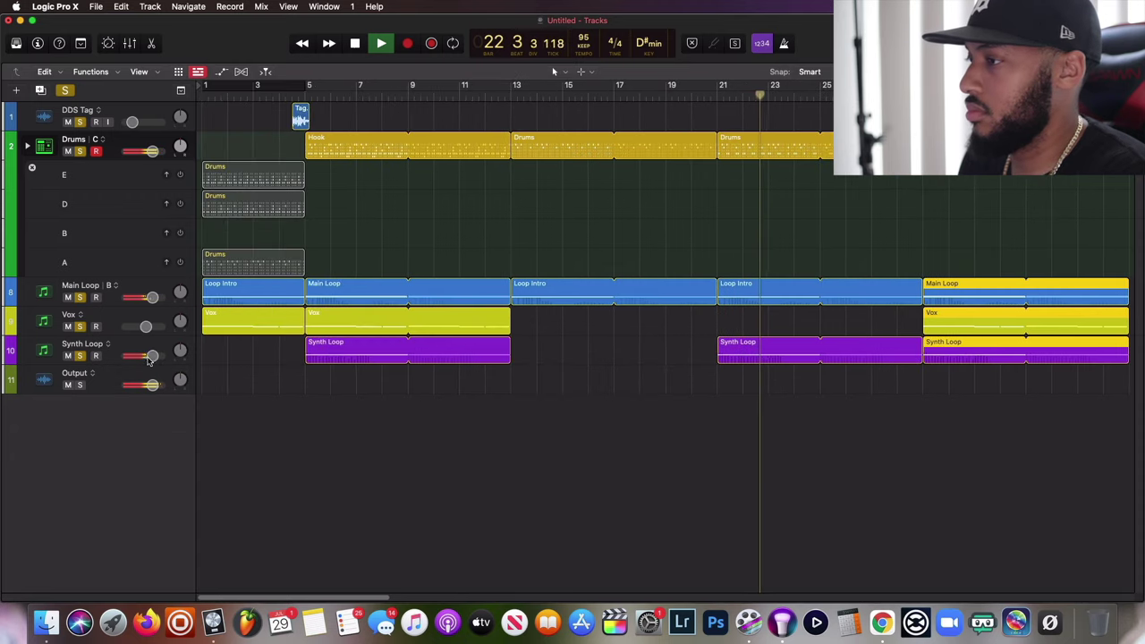
pyautogui.doubleClick(149, 357)
pyautogui.press('Return')
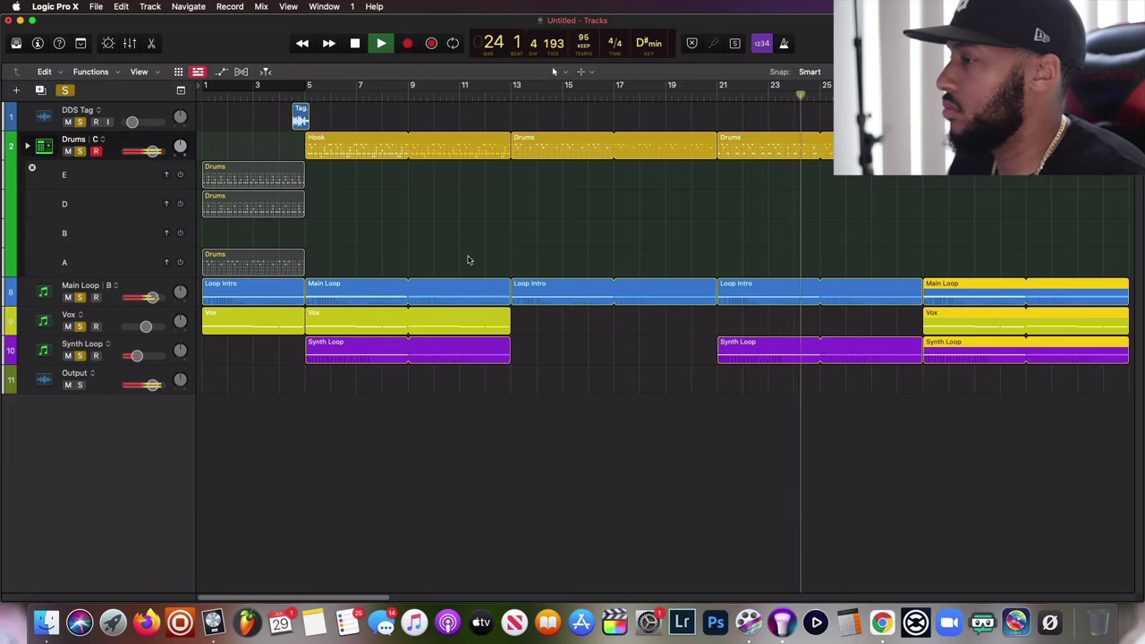
pyautogui.doubleClick(130, 298)
pyautogui.write('-10')
pyautogui.press('Return')
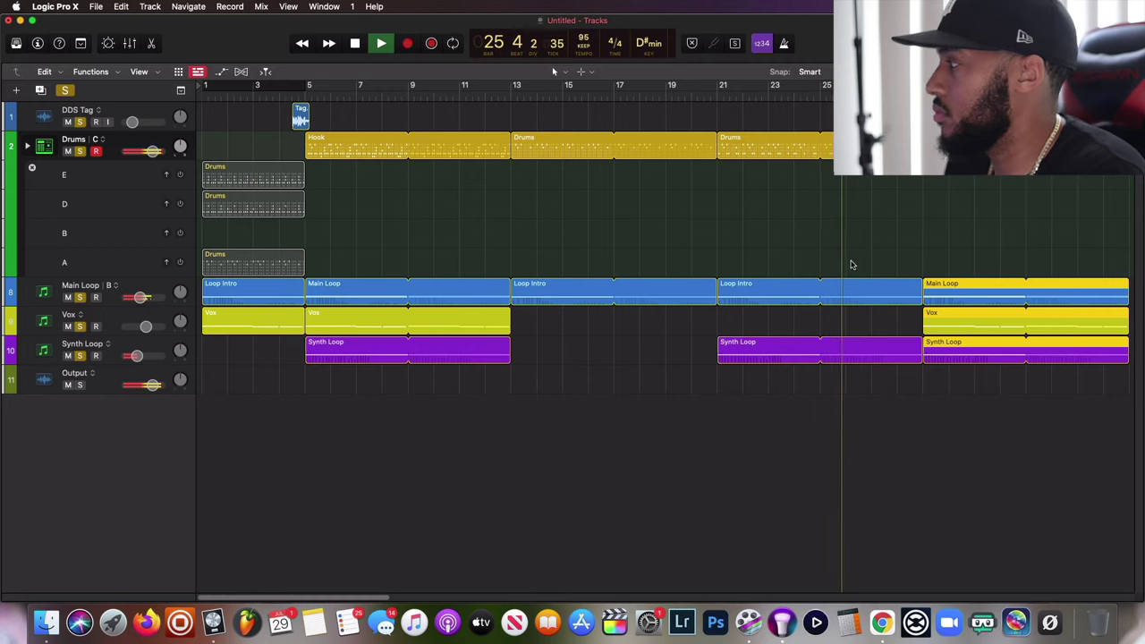
pyautogui.doubleClick(126, 325)
pyautogui.press('Return')
# Step: Build bars 37 to 45 from a Main Loop copy and the looped Drums region of inactive alternative D
pyautogui.moveTo(380, 597); pyautogui.dragTo(464, 598)
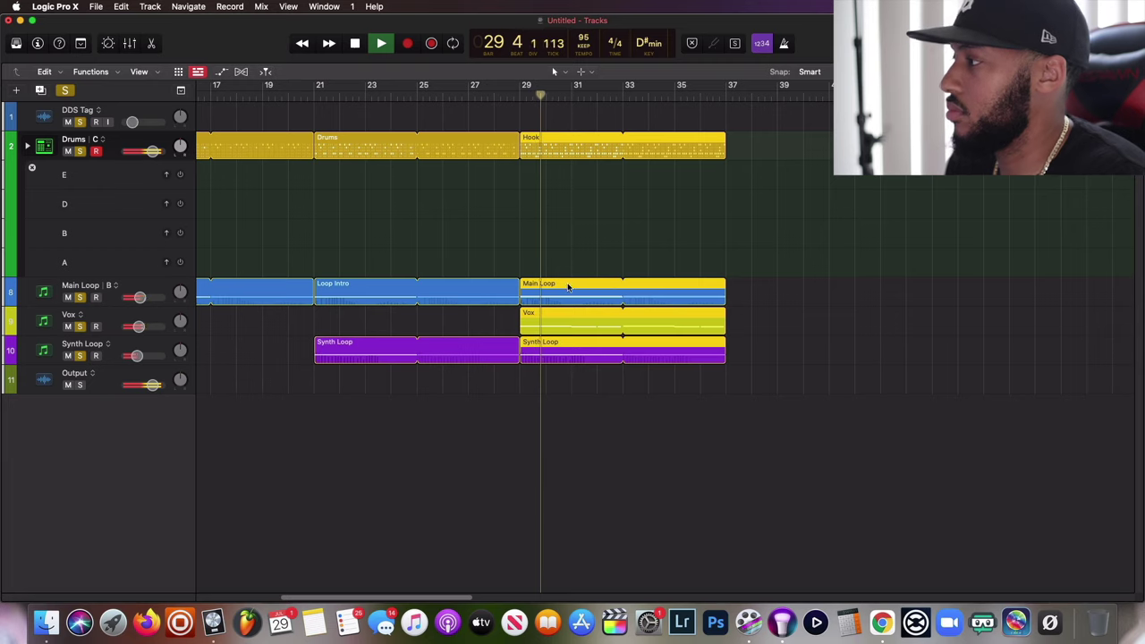
pyautogui.hscroll(-10, 565, 280)
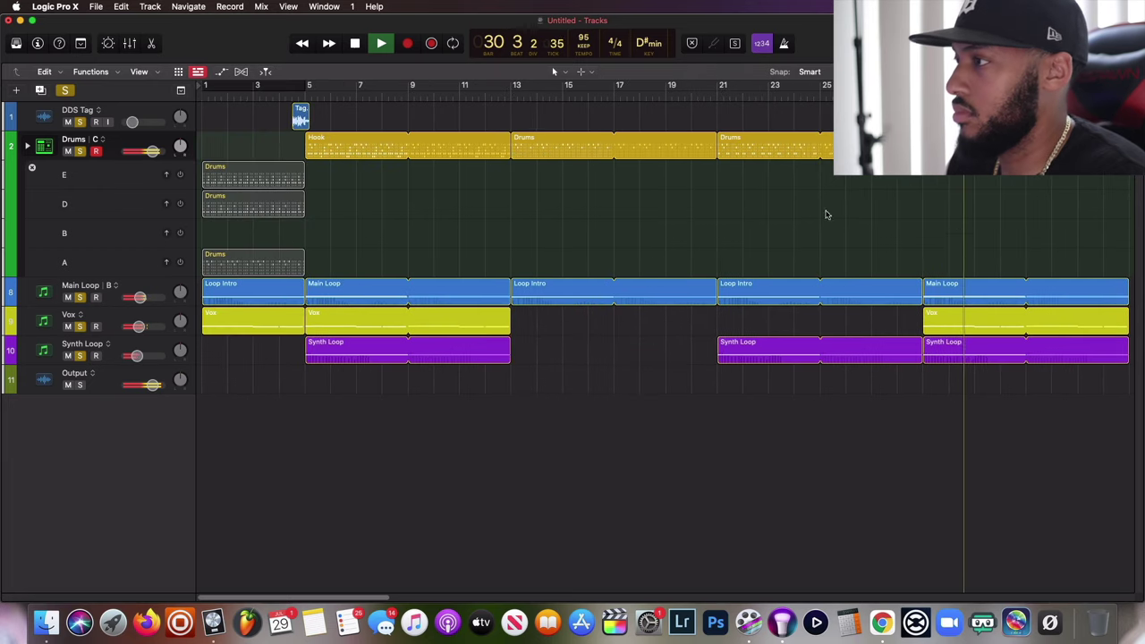
pyautogui.moveTo(233, 205); pyautogui.dragTo(1069, 146)
pyautogui.scroll(-2, 994, 238)
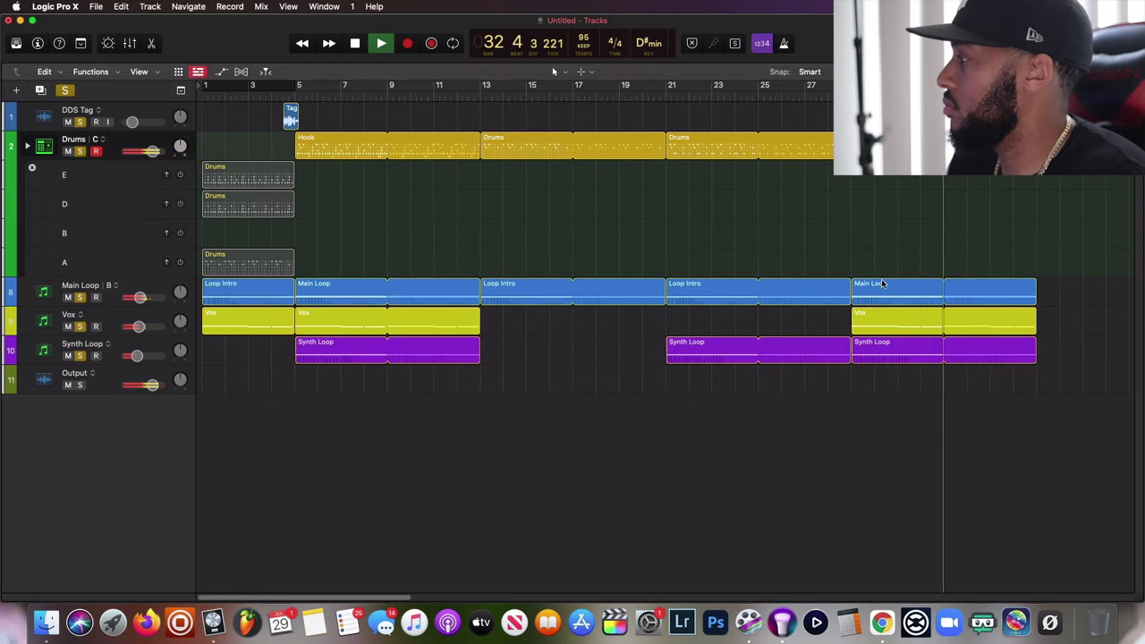
pyautogui.moveTo(885, 289); pyautogui.dragTo(1067, 300)
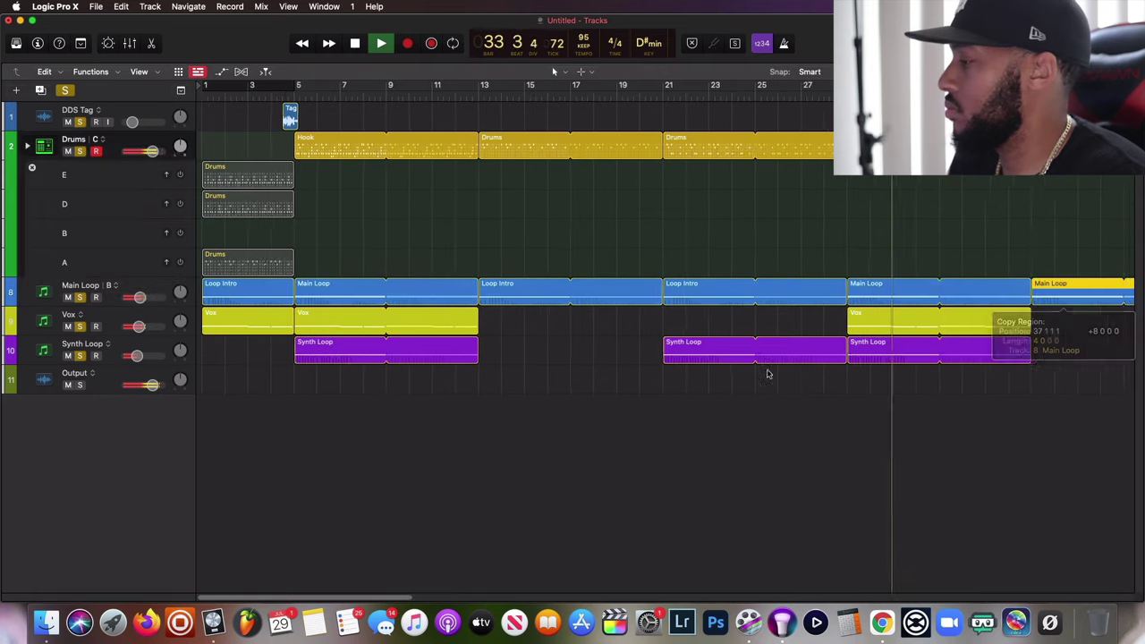
pyautogui.scroll(-2, 431, 535)
pyautogui.hscroll(5, 414, 604)
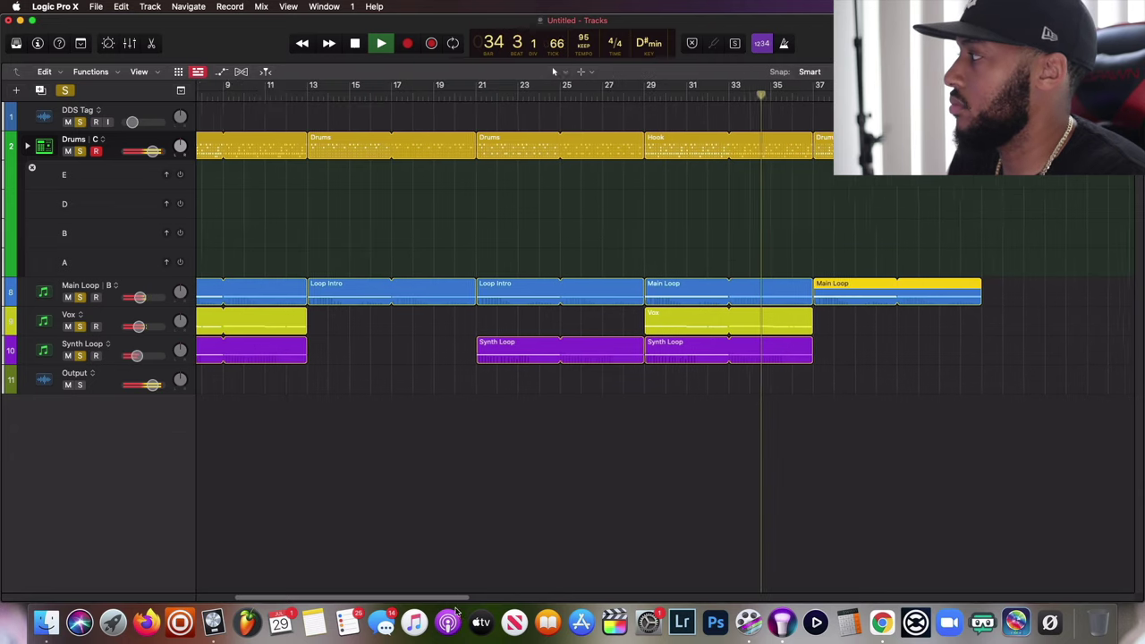
pyautogui.moveTo(864, 139); pyautogui.dragTo(950, 141)
pyautogui.hscroll(-5, 826, 209)
# Step: Fill bars 45 to 53 with copies of the Main Loop and Synth Loop plus a looped Drums region from an inactive alternative
pyautogui.moveTo(973, 289); pyautogui.dragTo(1100, 296)
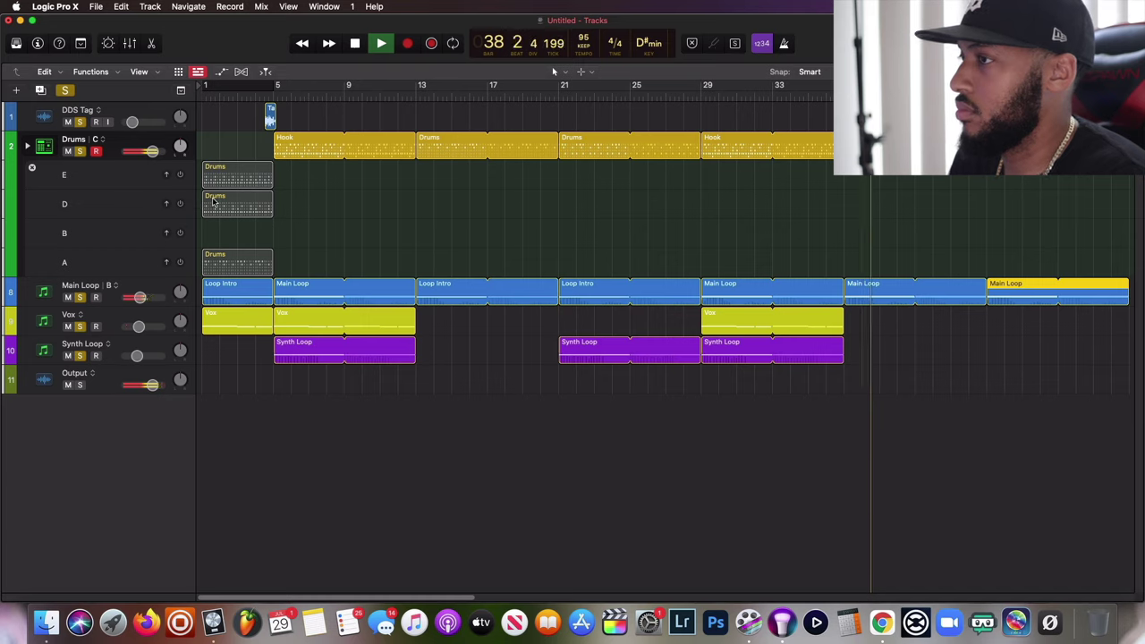
pyautogui.moveTo(214, 186); pyautogui.dragTo(1021, 175)
pyautogui.moveTo(1056, 140); pyautogui.dragTo(1079, 139)
pyautogui.hscroll(-3, 905, 204)
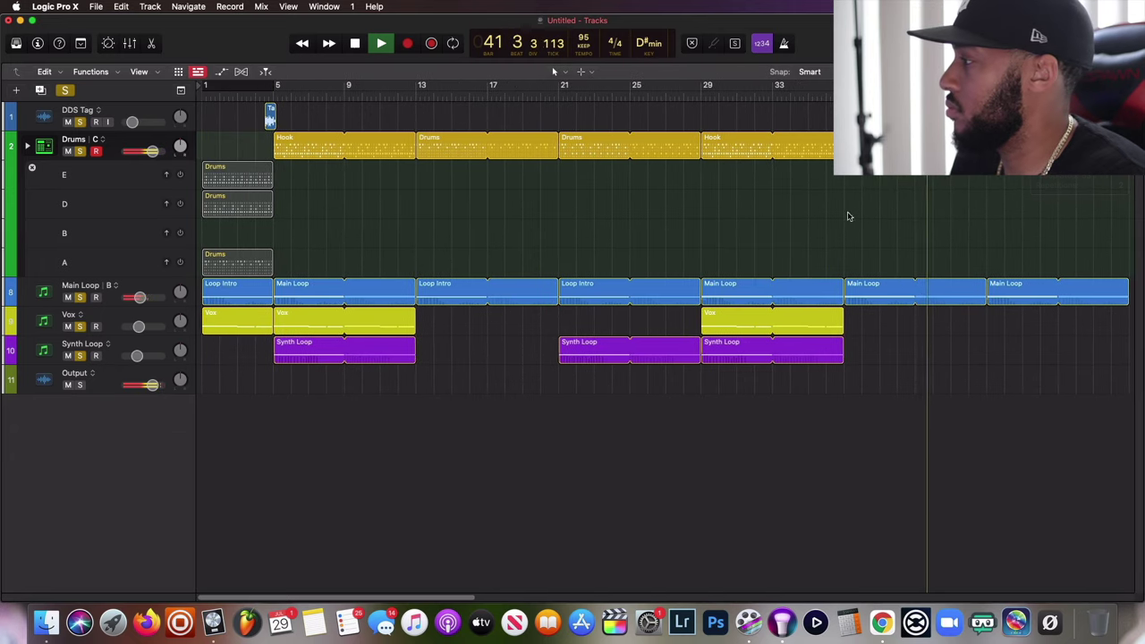
pyautogui.moveTo(431, 600); pyautogui.dragTo(507, 600)
pyautogui.moveTo(472, 342); pyautogui.dragTo(757, 371)
pyautogui.hscroll(-5, 757, 268)
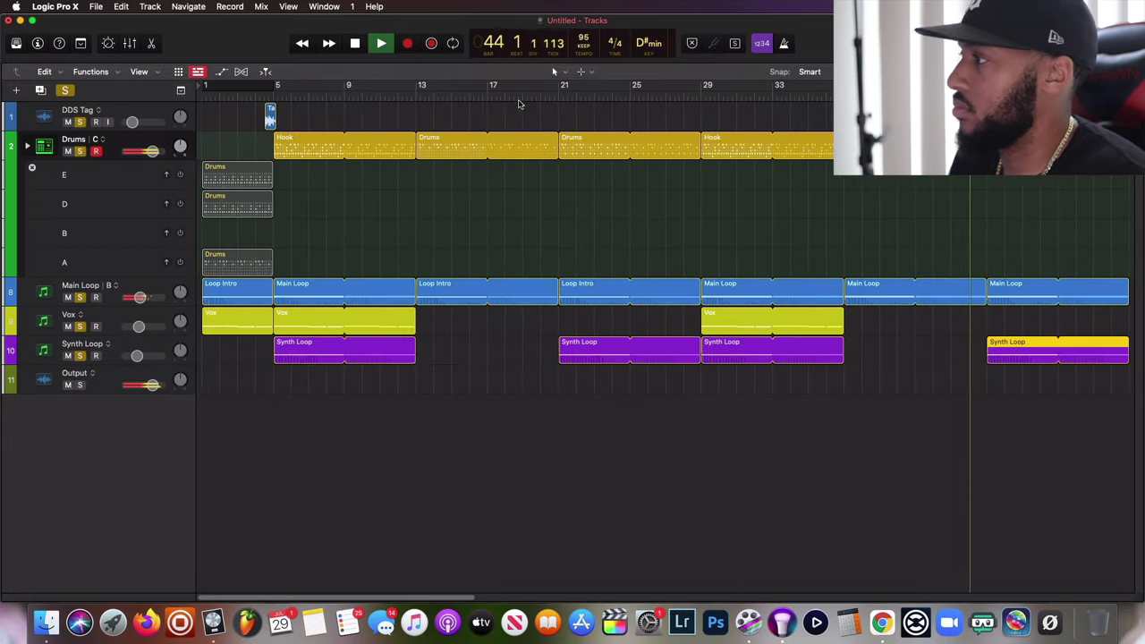
# Step: Copy the Hook drums, Main Loop, Vox and Synth Loop regions from bar 29 to bar 53
pyautogui.moveTo(736, 122); pyautogui.dragTo(761, 368)
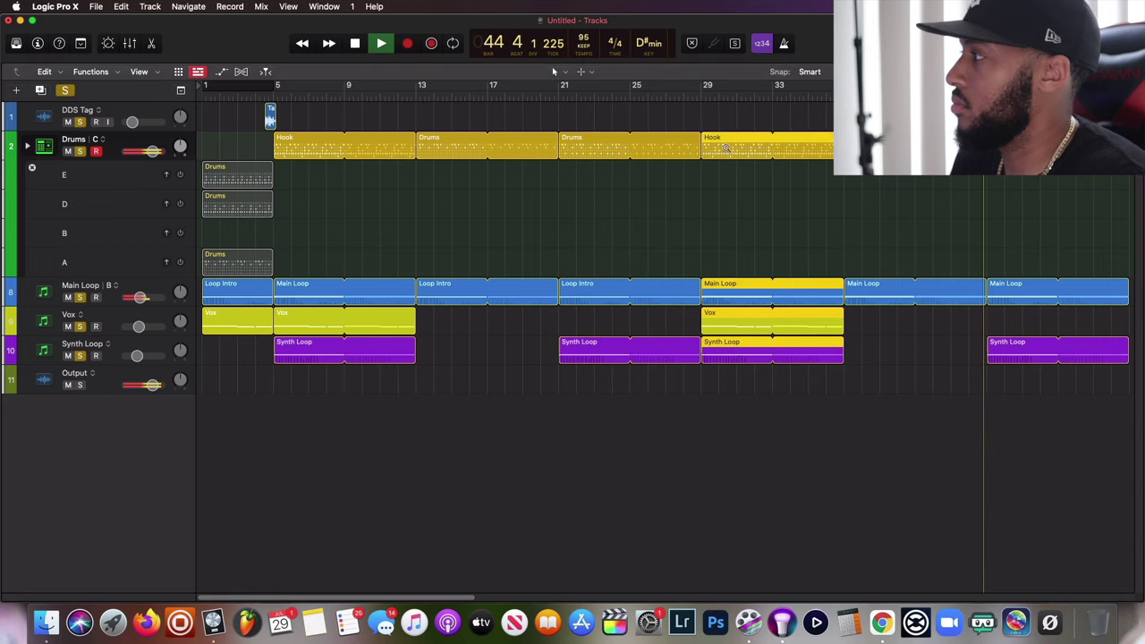
pyautogui.moveTo(722, 142); pyautogui.dragTo(1040, 182)
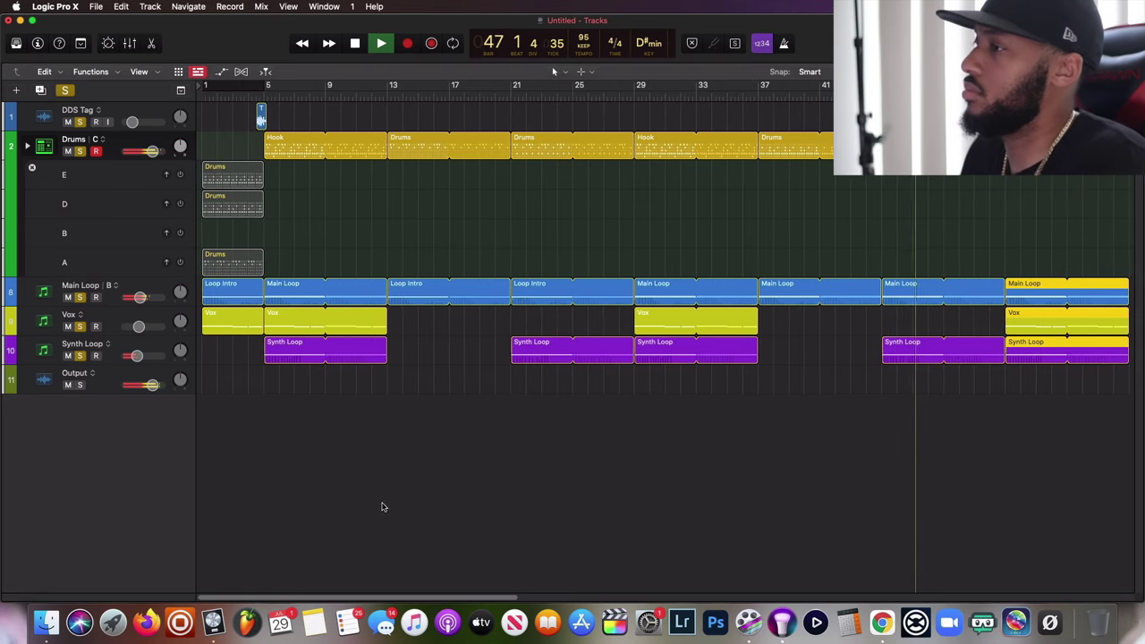
pyautogui.hscroll(10, 573, 537)
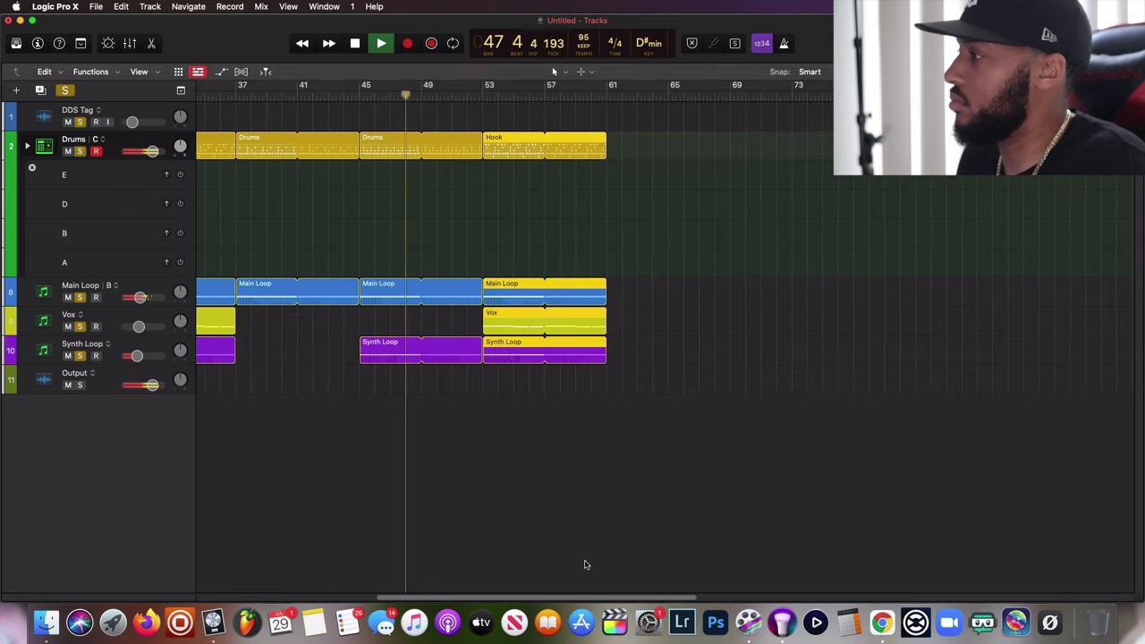
# Step: Copy the hook regions from bar 53 to bar 61 and delete the Synth Loop copy there
pyautogui.hscroll(-10, 556, 458)
pyautogui.moveTo(1038, 243); pyautogui.dragTo(1055, 357)
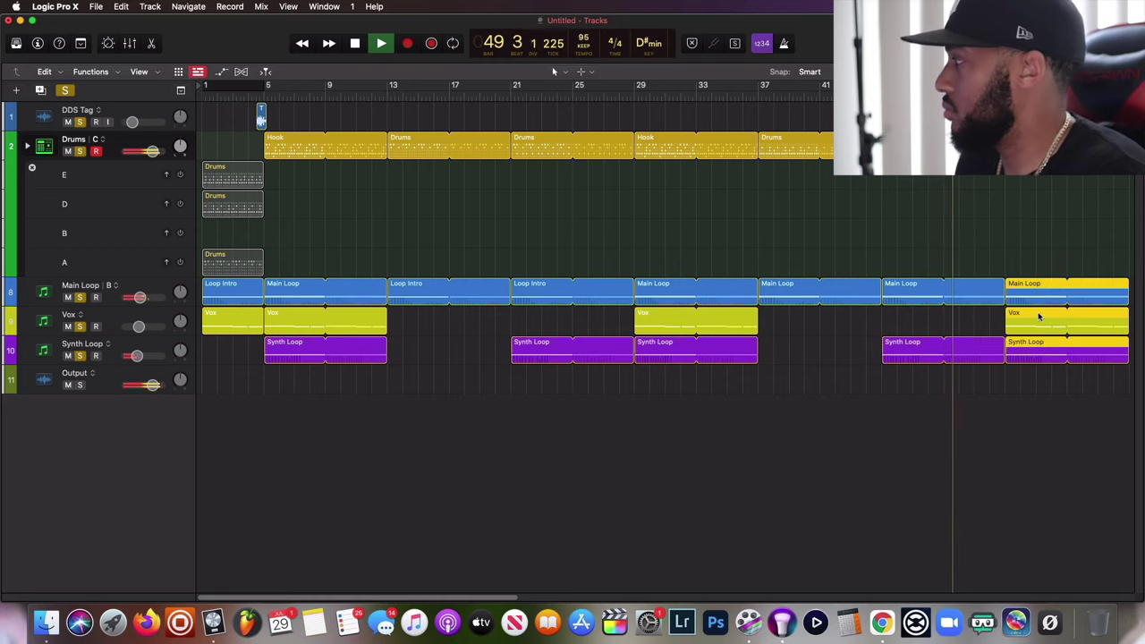
pyautogui.moveTo(1032, 293); pyautogui.dragTo(1096, 307)
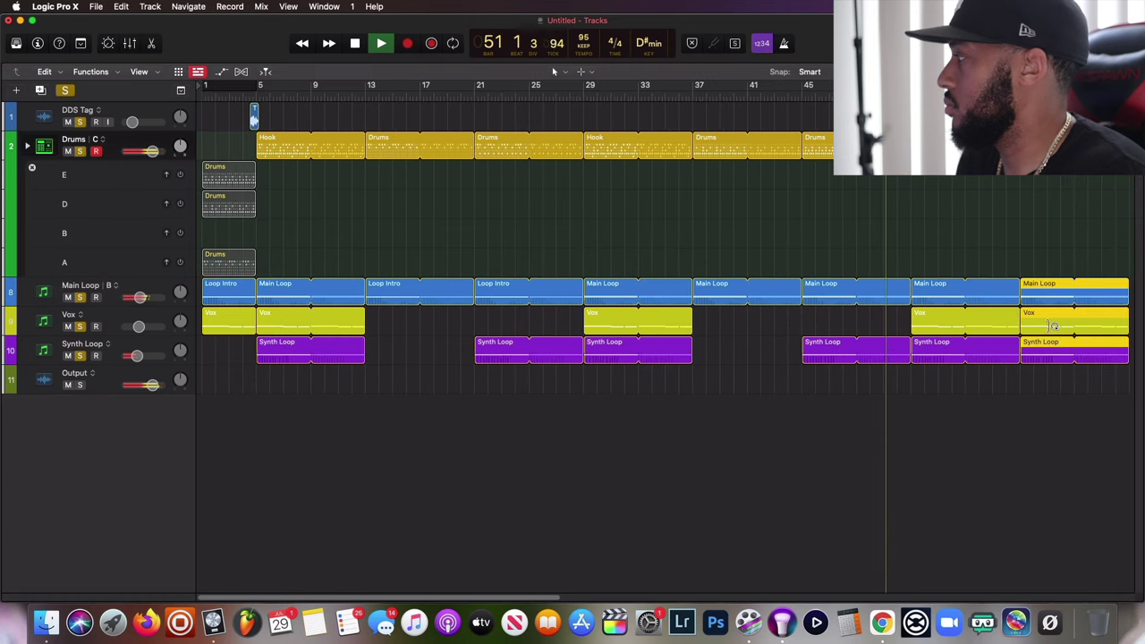
pyautogui.click(1041, 397)
pyautogui.click(1042, 342)
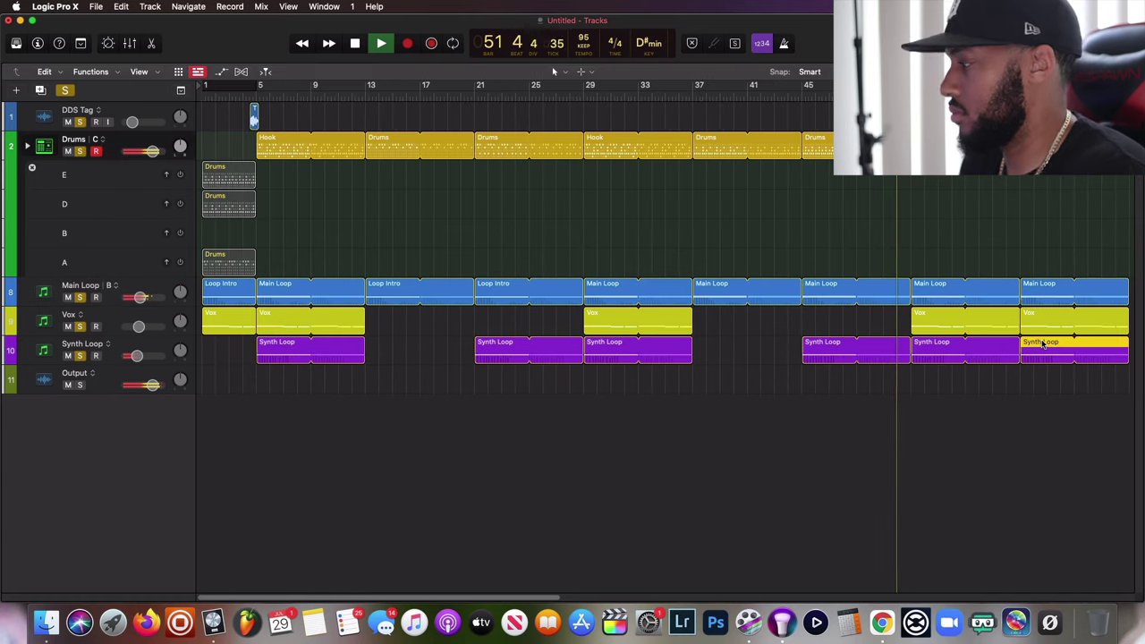
pyautogui.press('Delete')
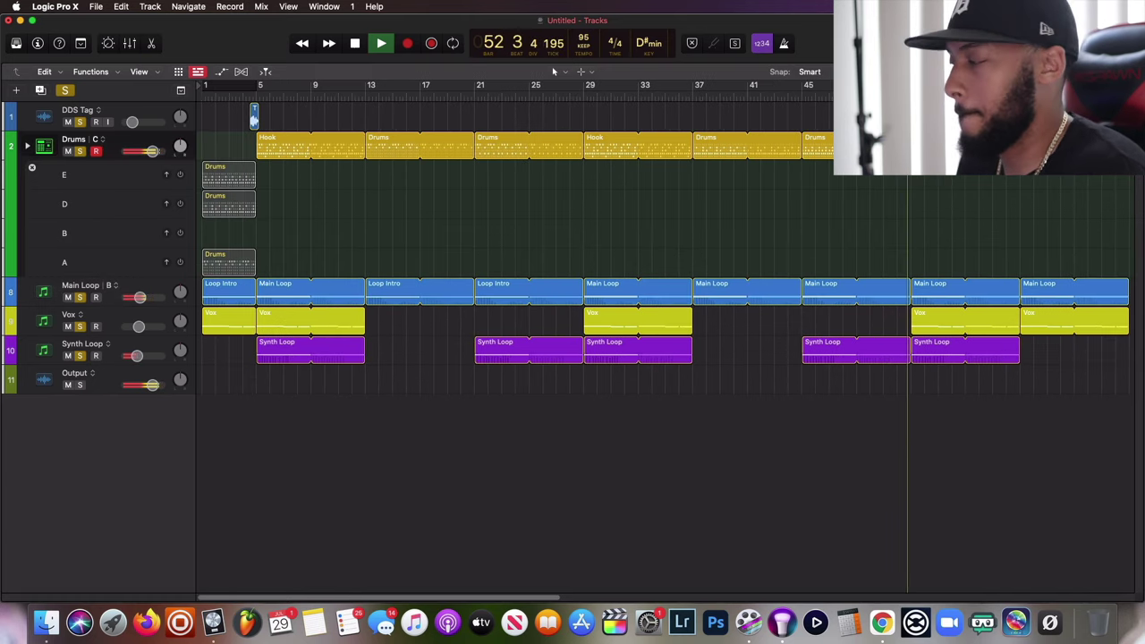
pyautogui.moveTo(925, 147); pyautogui.dragTo(1034, 148)
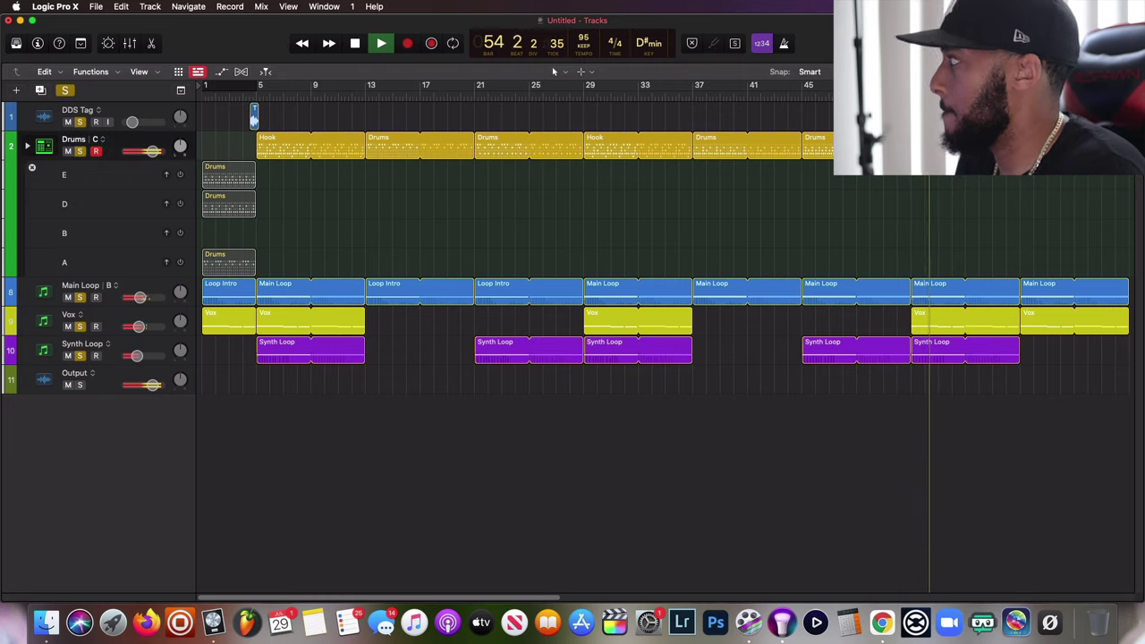
# Step: Turn off all HiHat and Perc 6 steps in the drum pattern at bar 61 and rename the region Outro
pyautogui.press('e')
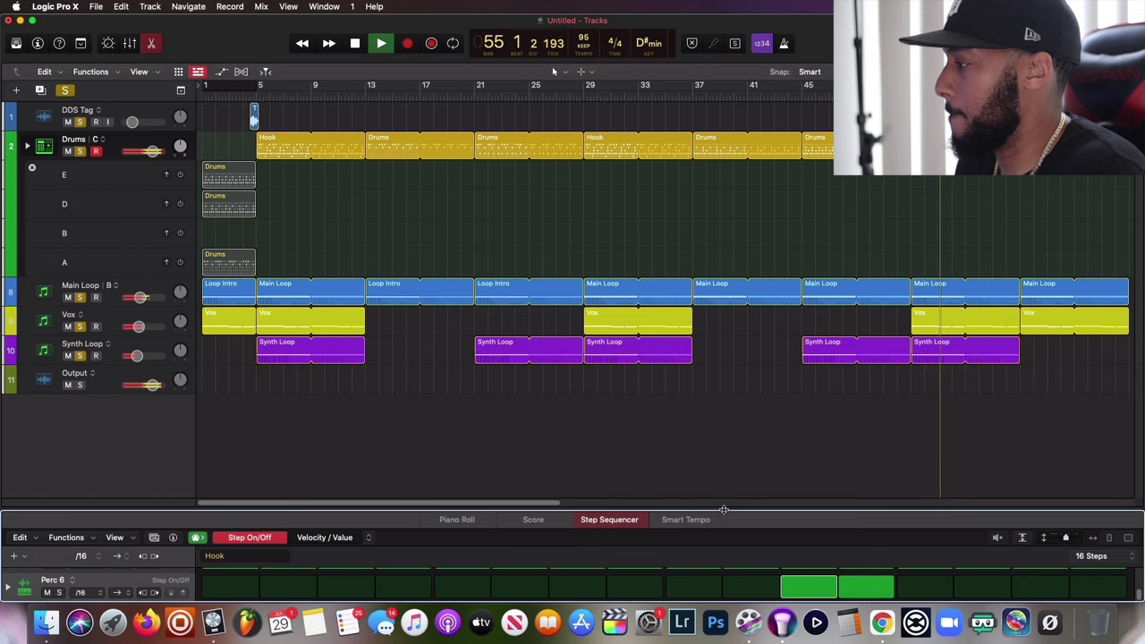
pyautogui.moveTo(723, 507); pyautogui.dragTo(747, 316)
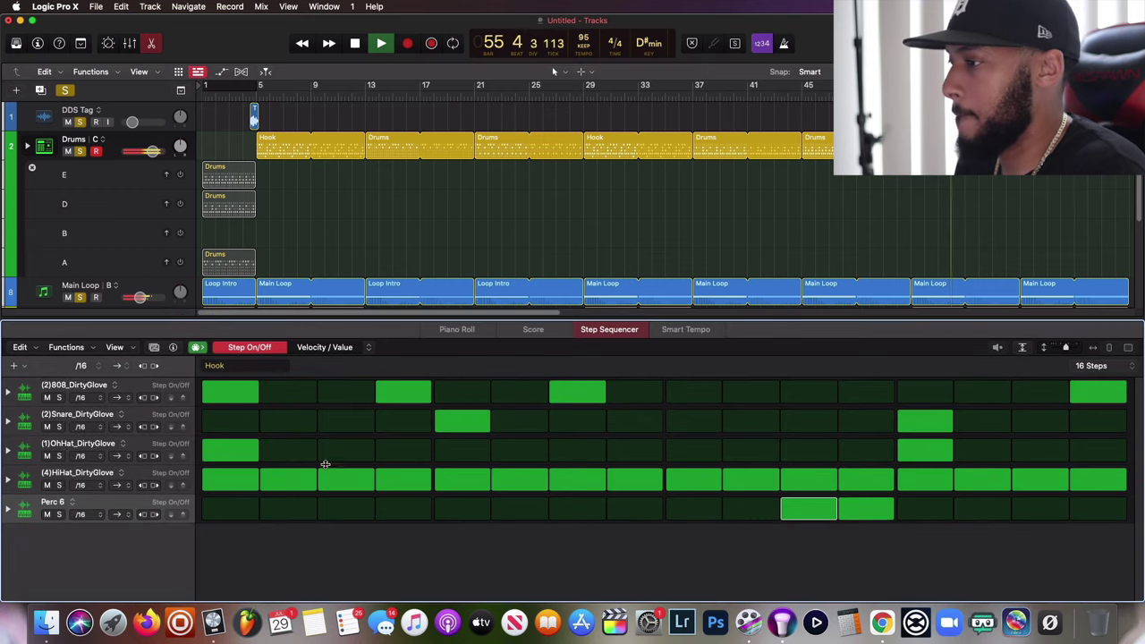
pyautogui.moveTo(241, 478)
pyautogui.mouseDown()
pyautogui.moveTo(435, 504)
pyautogui.moveTo(447, 493)
pyautogui.moveTo(413, 484)
pyautogui.moveTo(1138, 486)
pyautogui.mouseUp()
pyautogui.moveTo(812, 508); pyautogui.dragTo(866, 510)
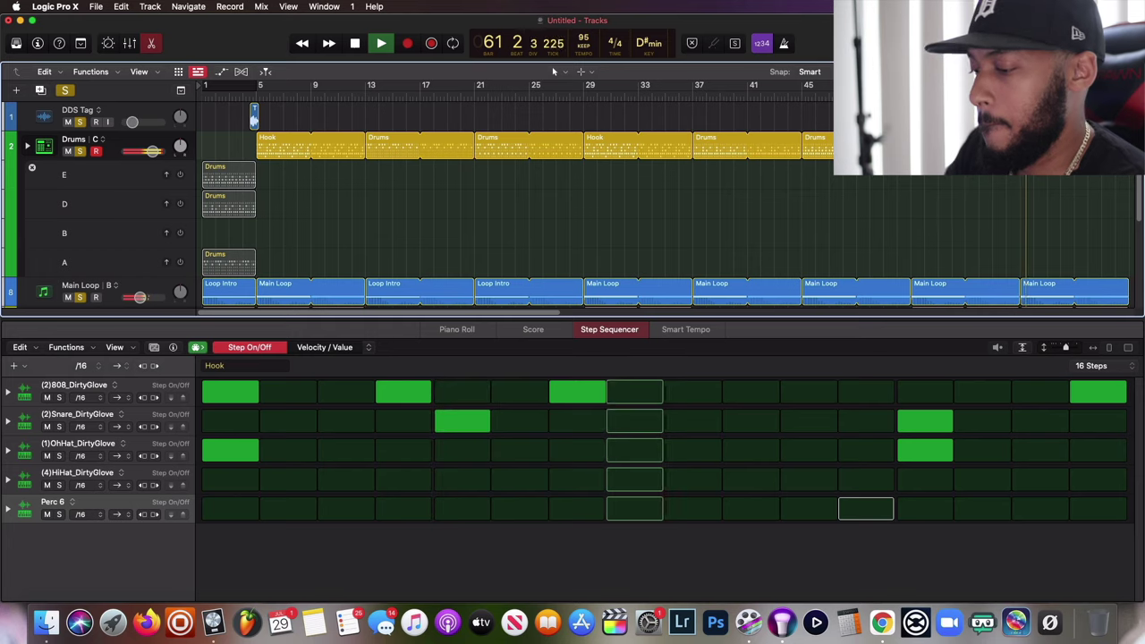
pyautogui.scroll(-3, 1061, 219)
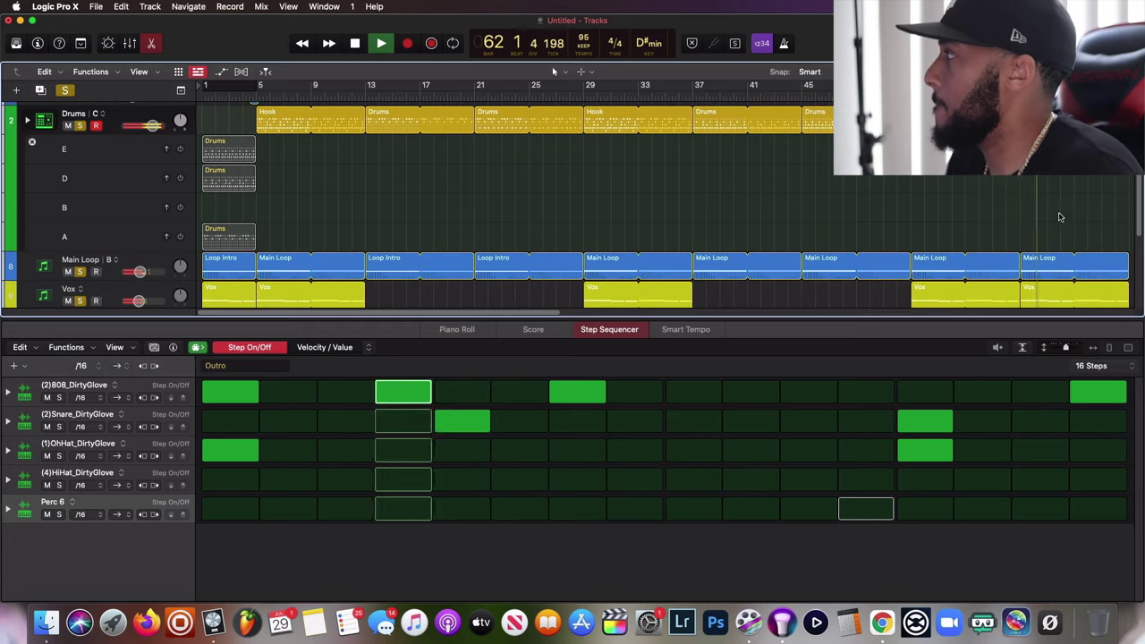
pyautogui.press('e')
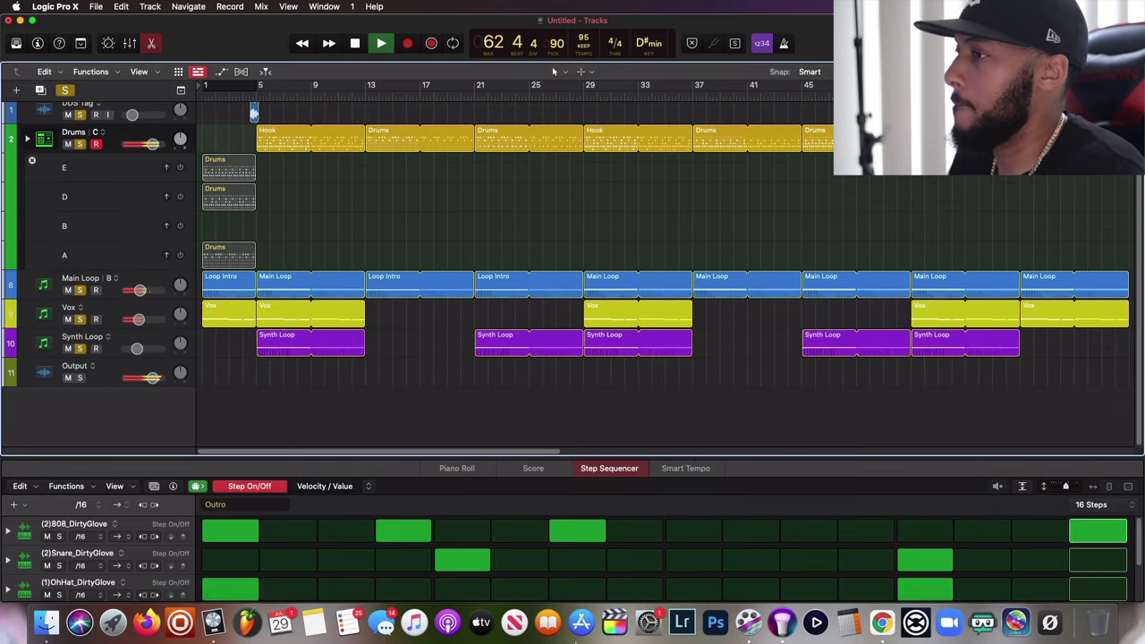
# Step: Automate a volume fade-out on the Output track at the end of the arrangement, just before bar 69
pyautogui.press('a')
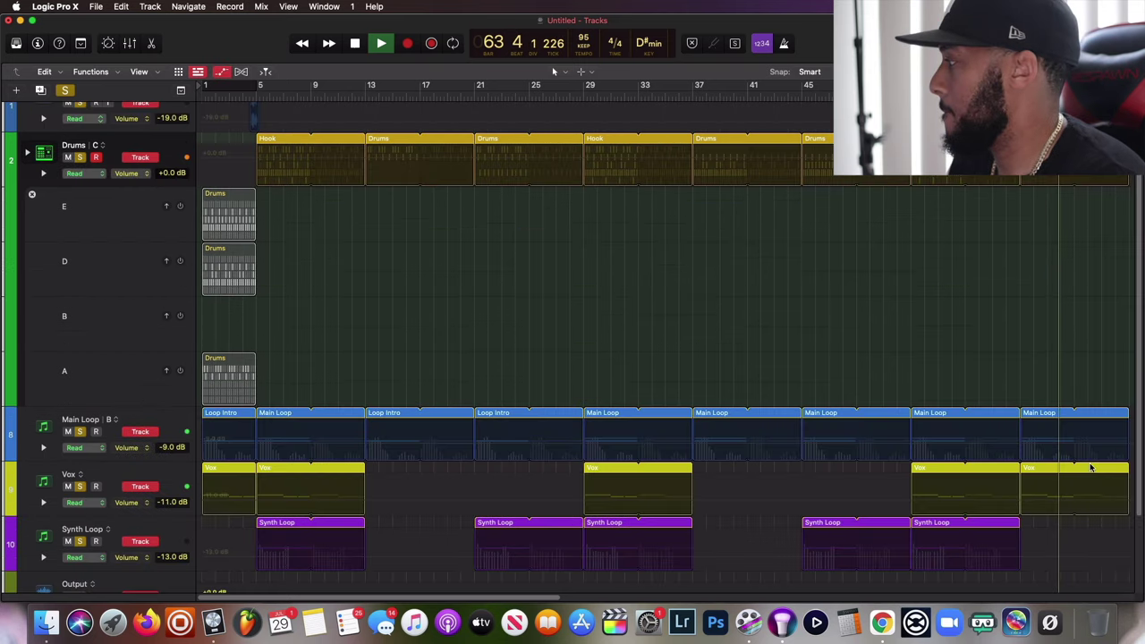
pyautogui.scroll(-2, 1061, 402)
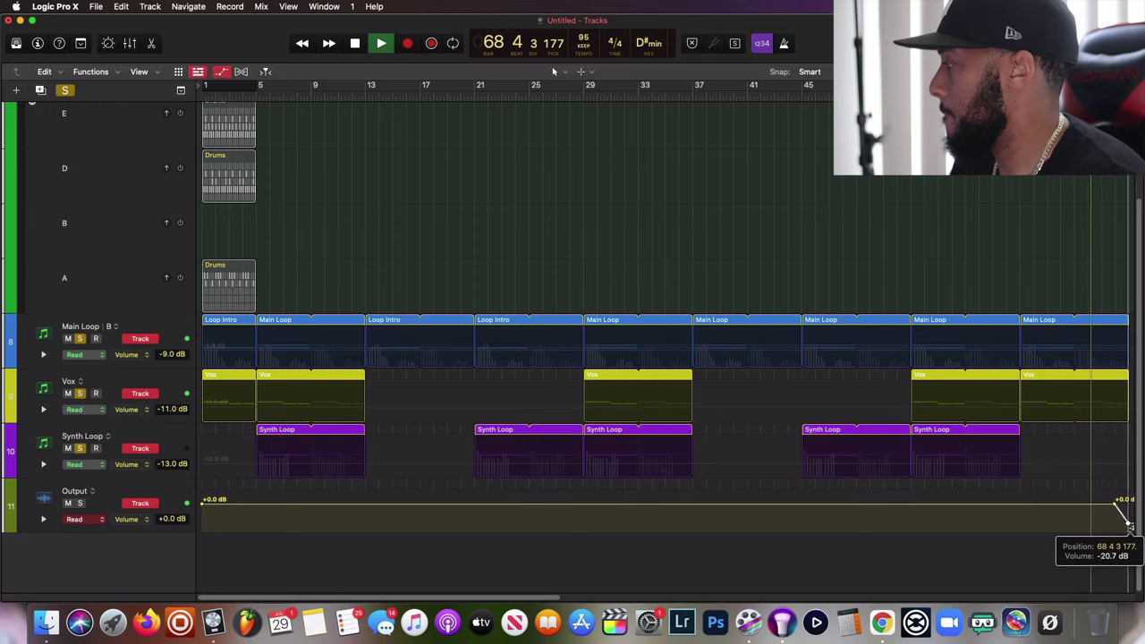
pyautogui.press('a')
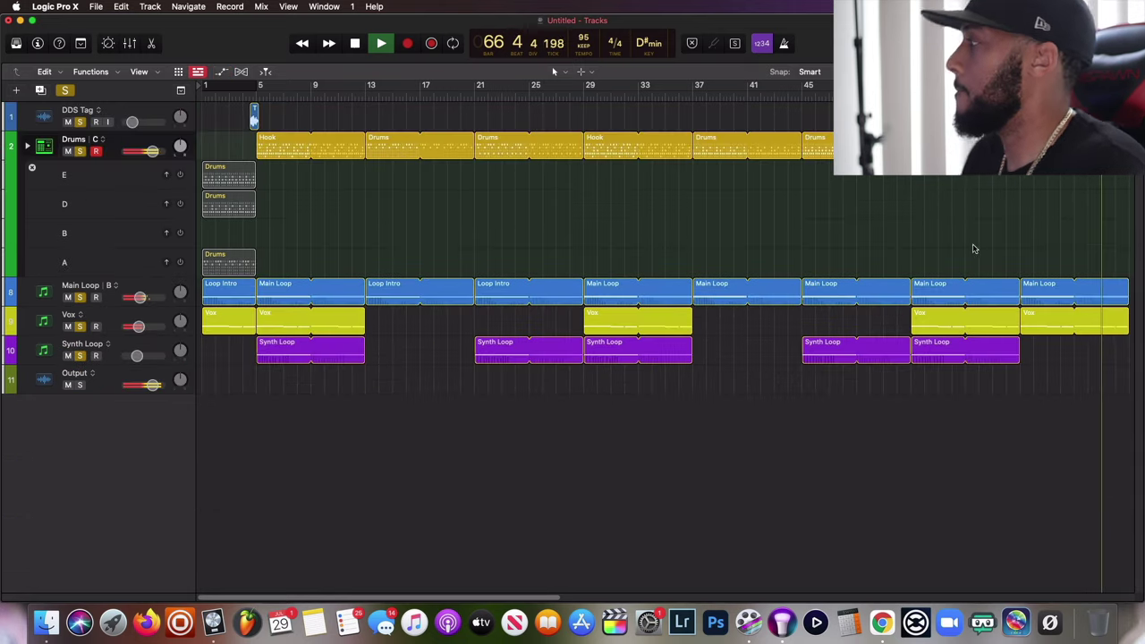
# Step: Collapse the Drums alternatives and set the cycle range over the whole arrangement from bar 1 to bar 69
pyautogui.click(26, 145)
pyautogui.press('space')
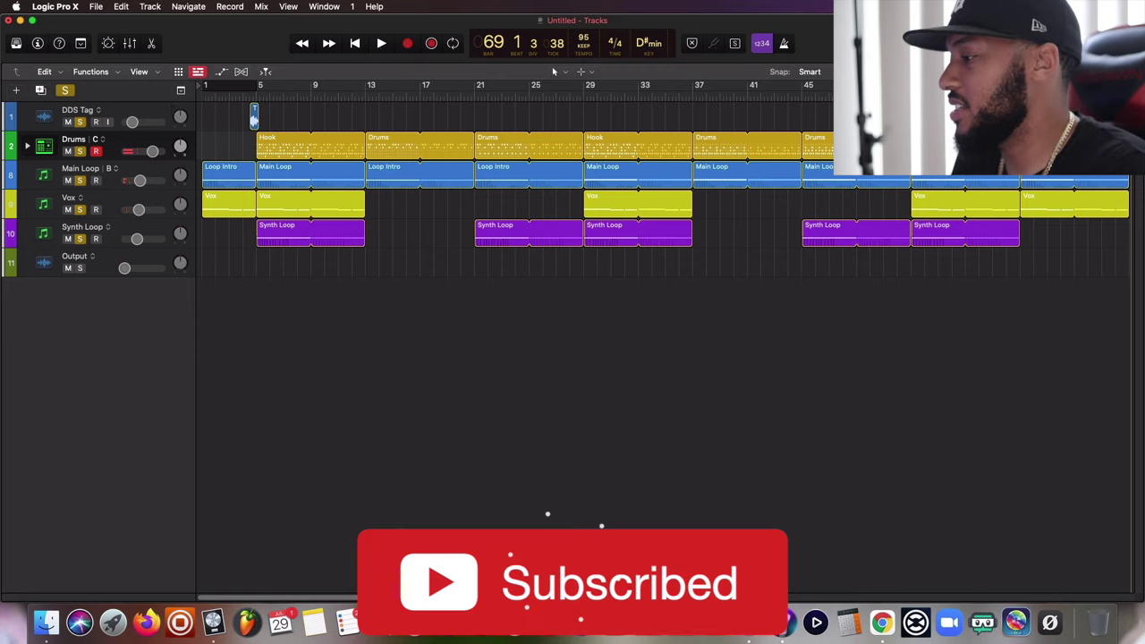
pyautogui.moveTo(547, 596); pyautogui.dragTo(735, 577)
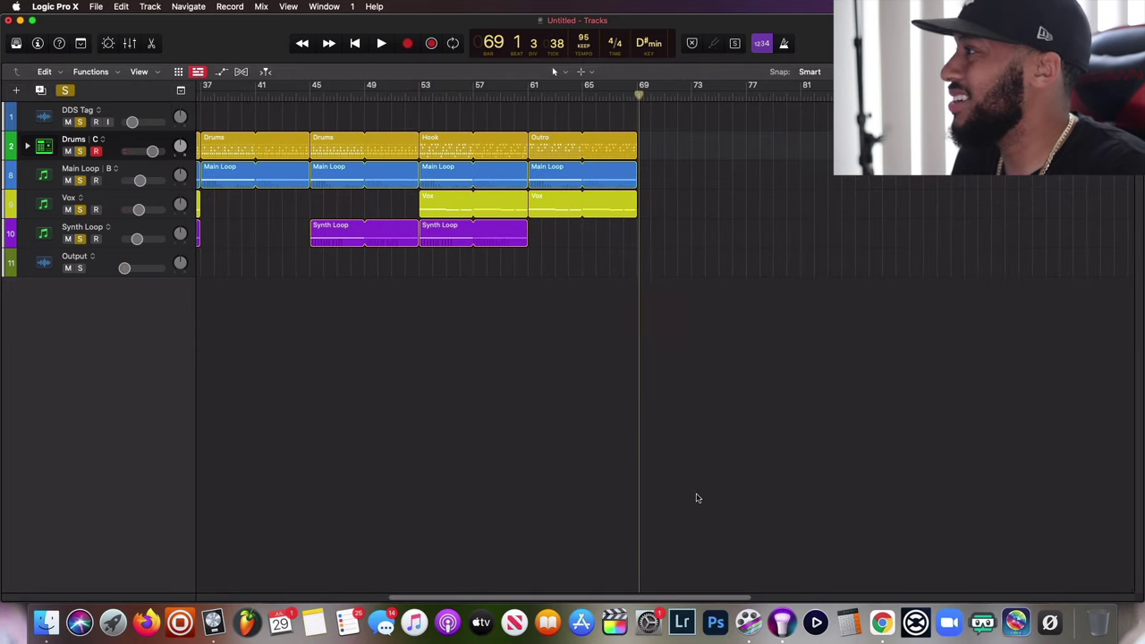
pyautogui.moveTo(664, 87); pyautogui.dragTo(106, 15)
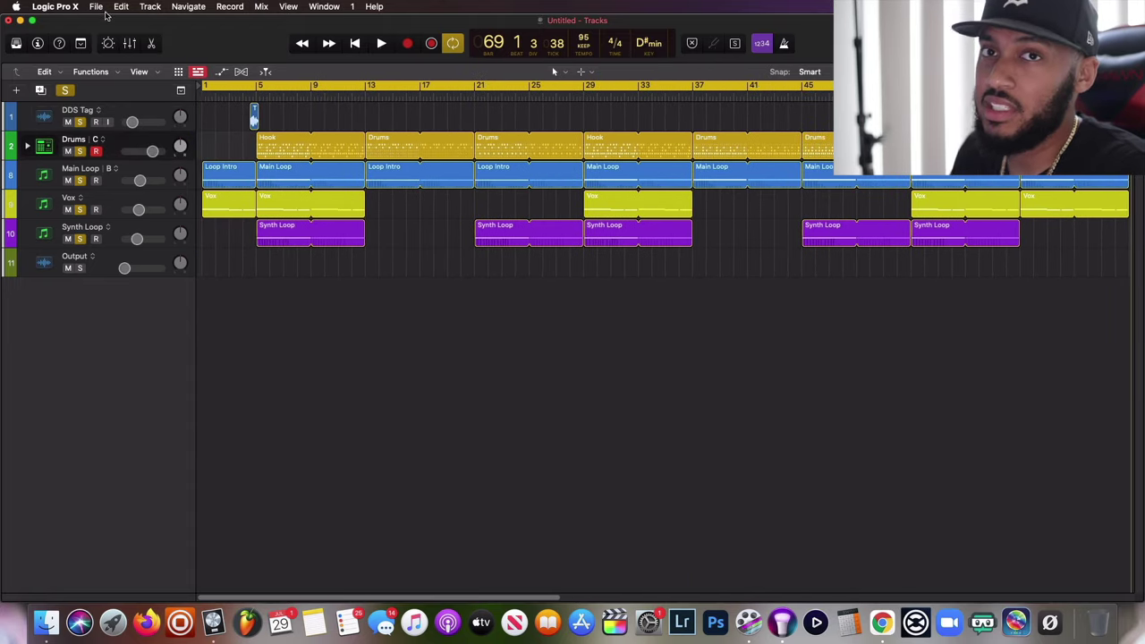